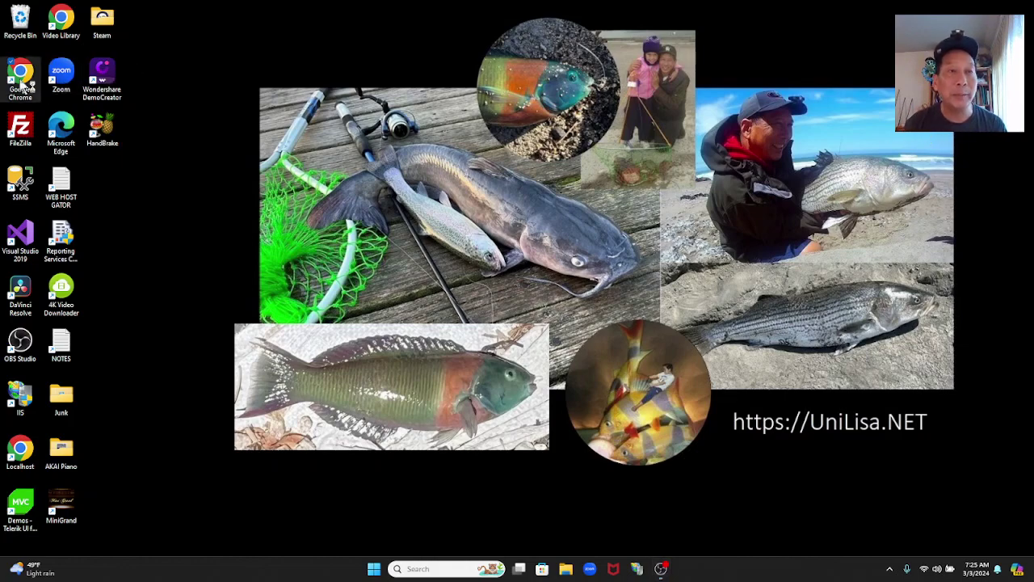
Step: Launch the ASP.NET, MS SQL and Tableau demo site from the localhost applications menu in Google Chrome
double_click(22, 83)
click(366, 356)
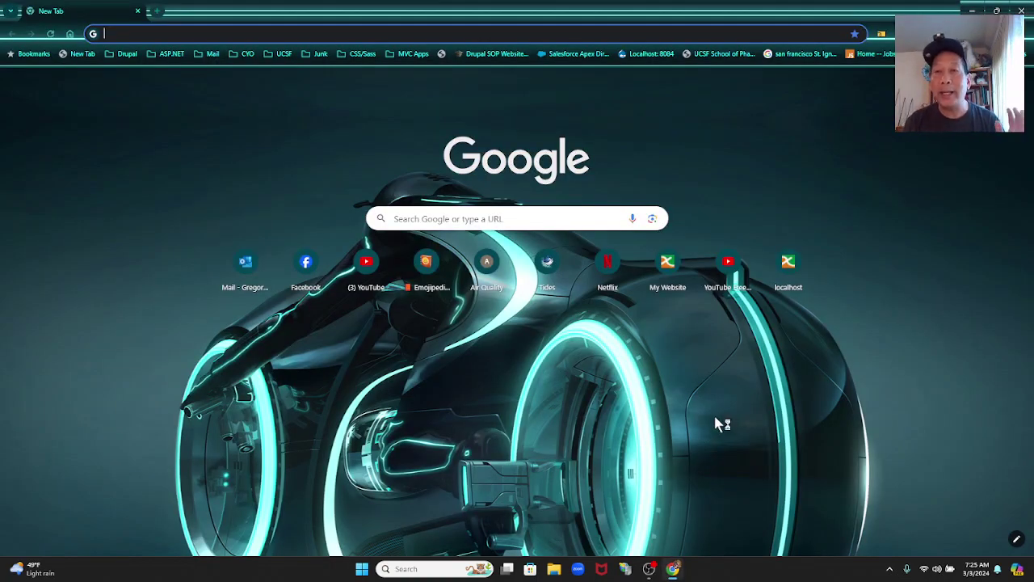
click(788, 263)
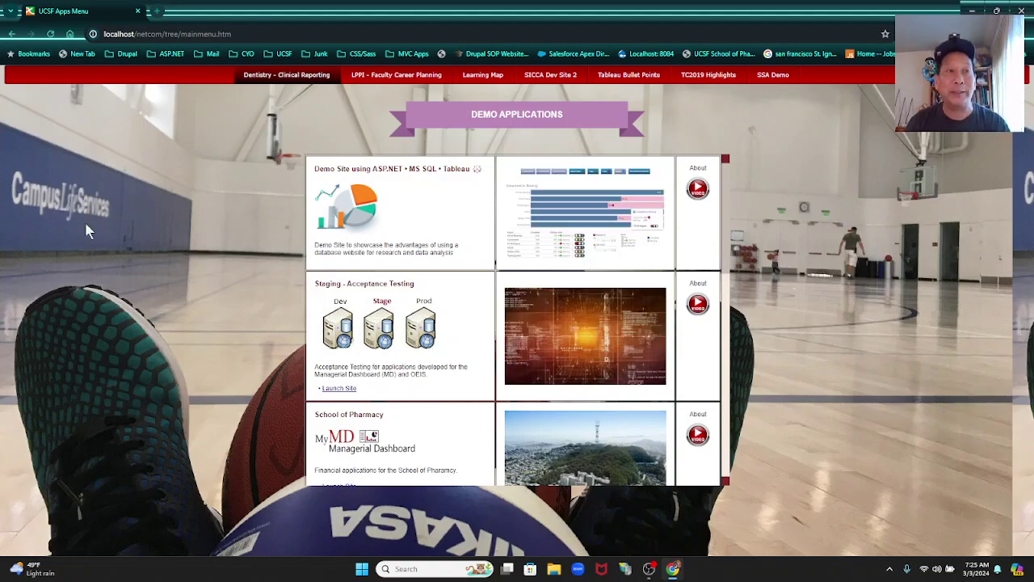
click(50, 34)
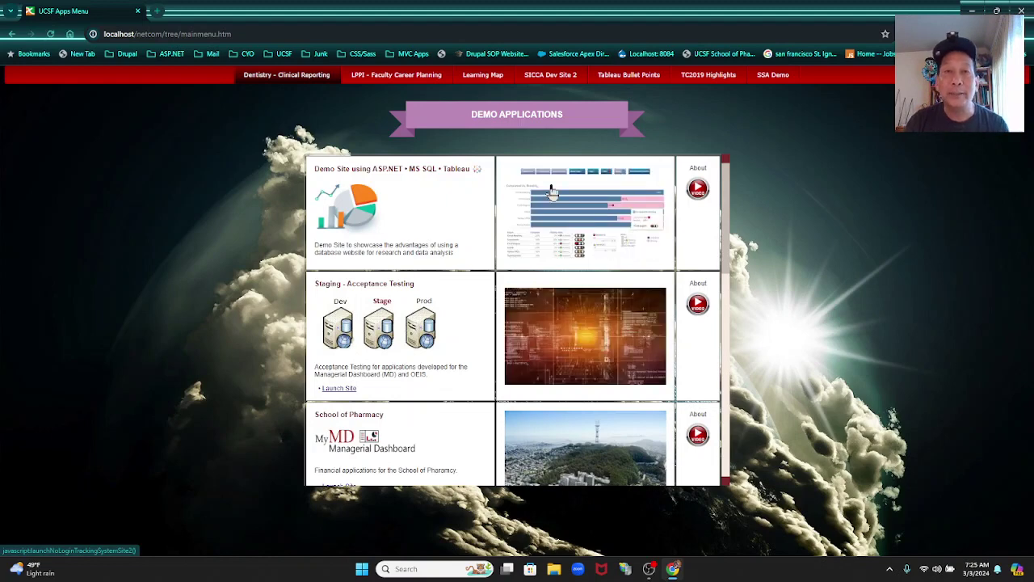
click(574, 213)
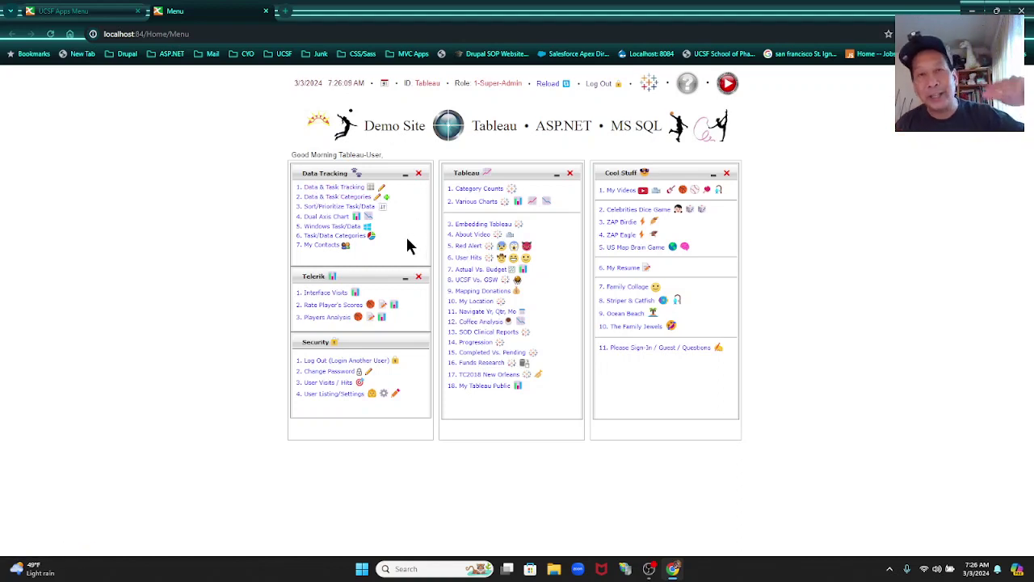
Step: View the blank form for adding a category from the Task/Data category listing and return to the listing
click(352, 201)
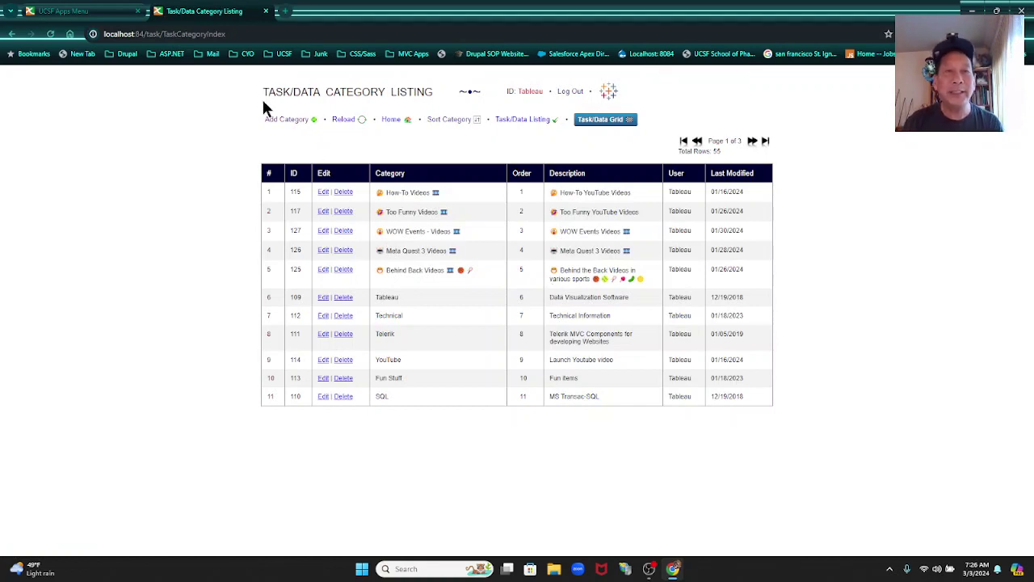
click(295, 121)
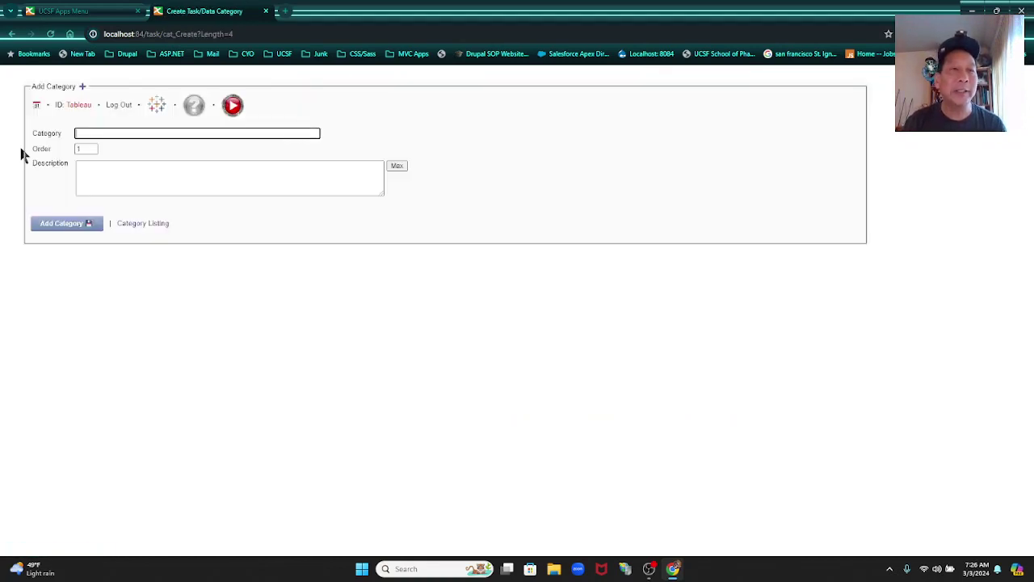
click(146, 224)
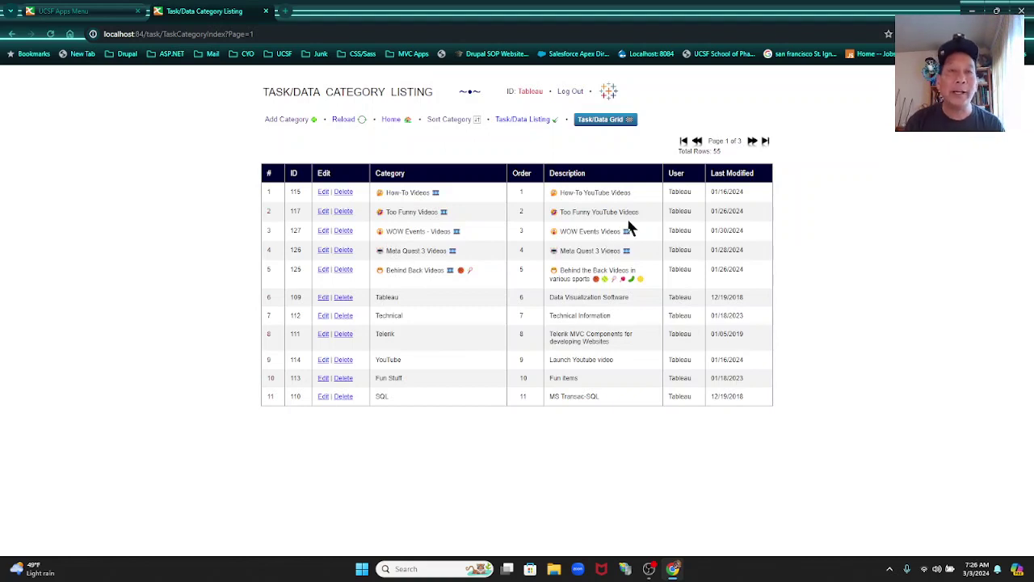
Step: View the page for sorting task categories and open the Task/Data grid from it
click(452, 125)
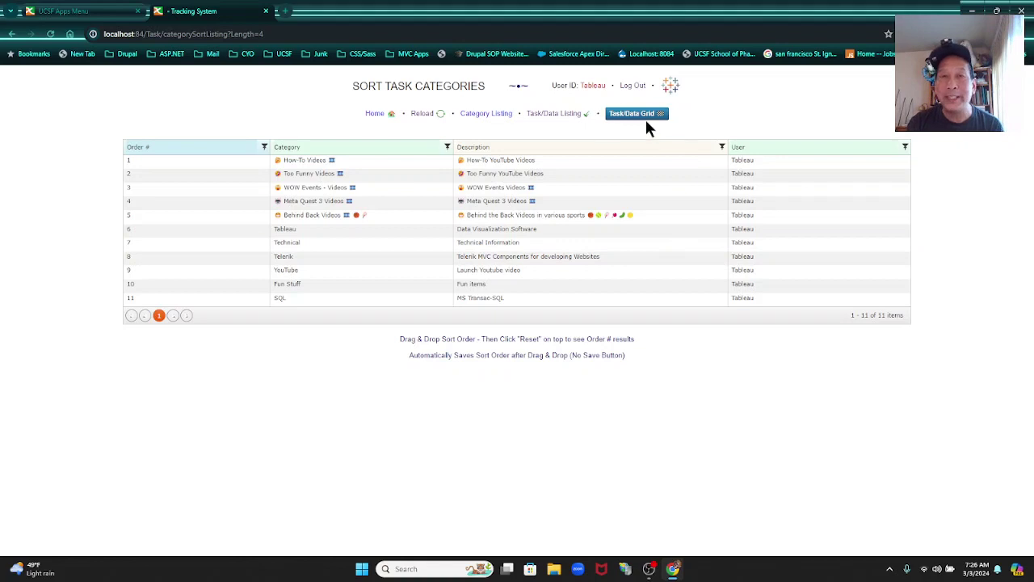
click(622, 112)
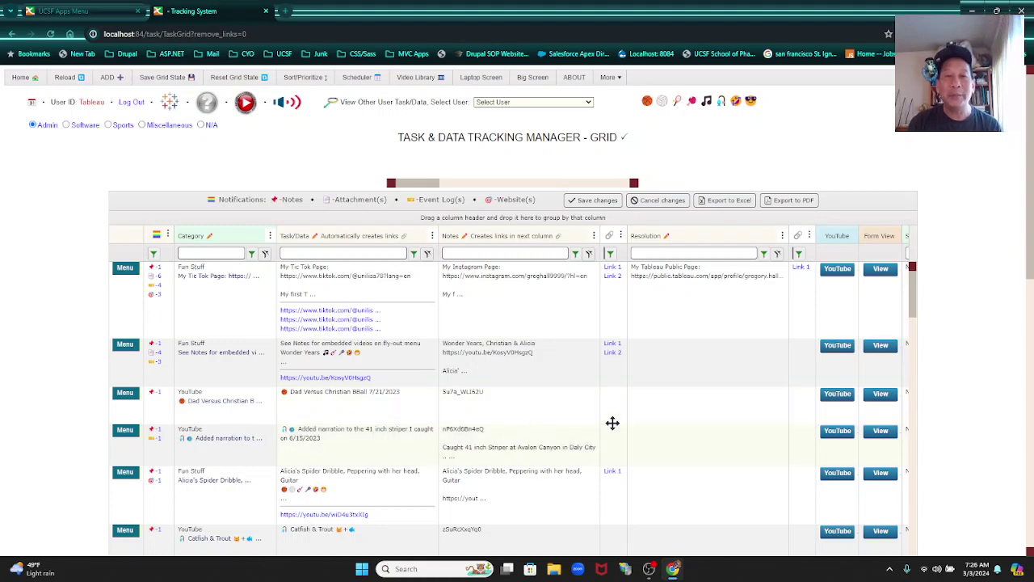
Step: Review the read-only form view of the grid's first record and preview its third TikTok link
click(881, 276)
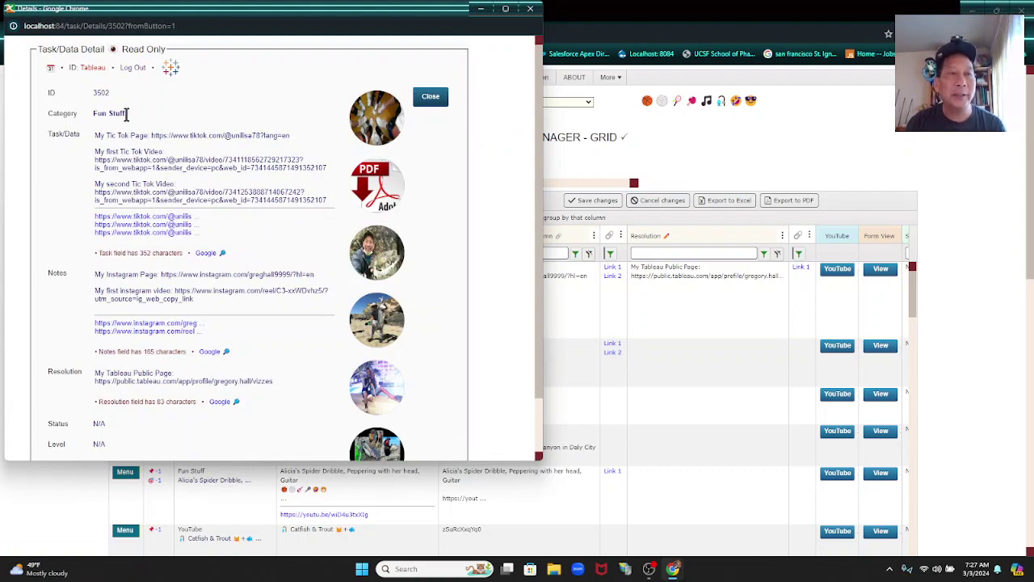
scroll(183, 241, down, 1)
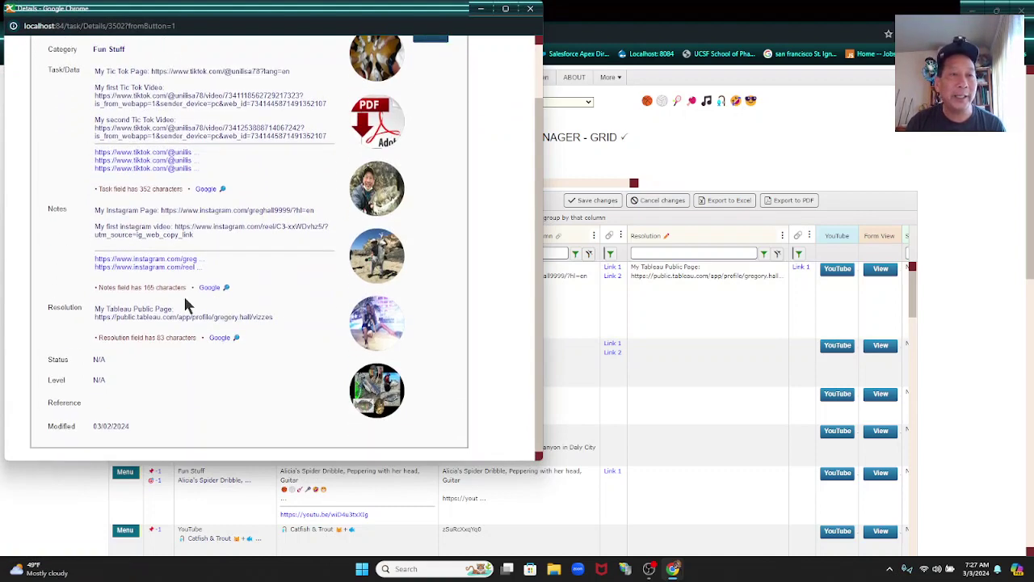
scroll(185, 300, up, 1)
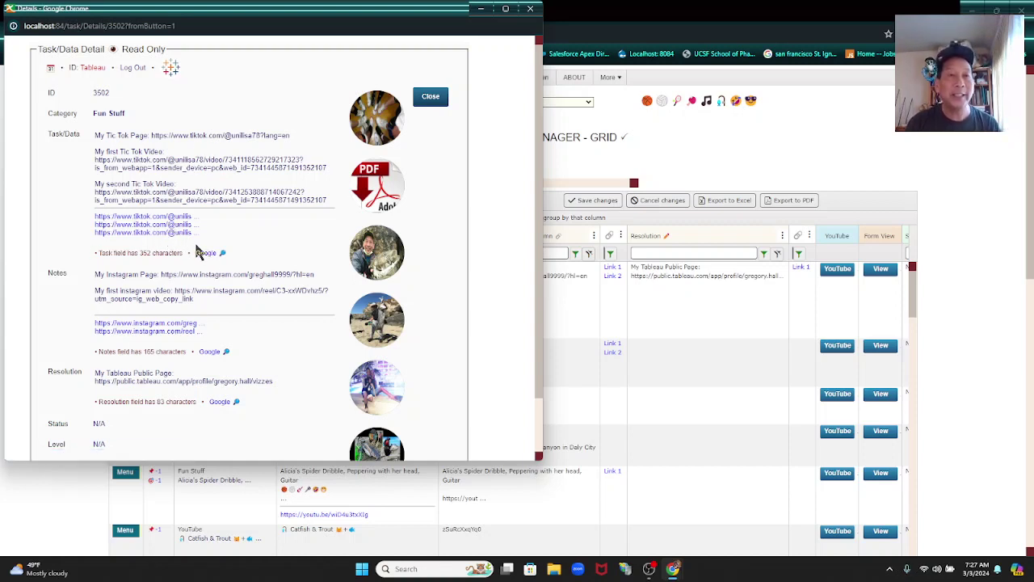
click(154, 229)
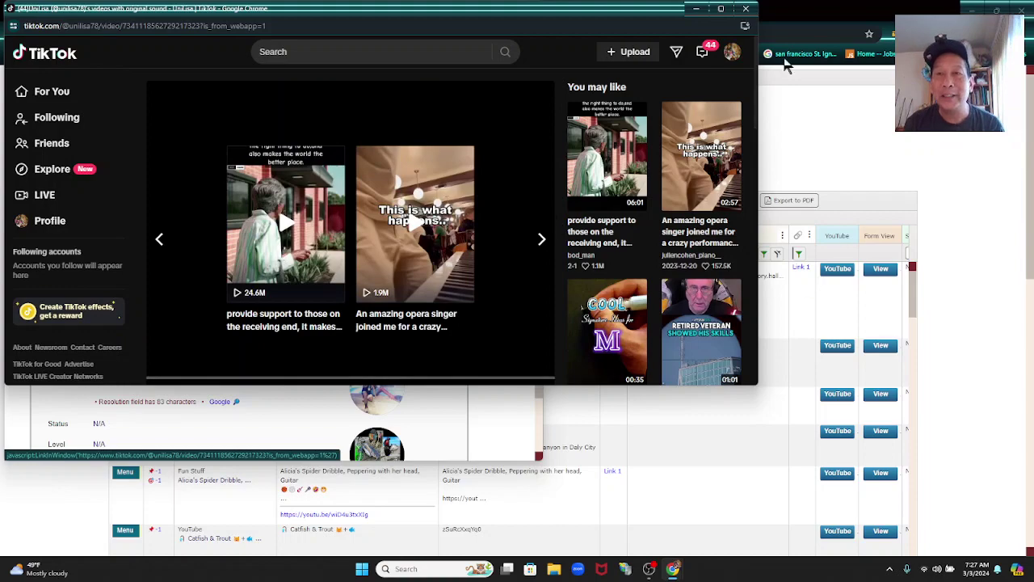
click(746, 10)
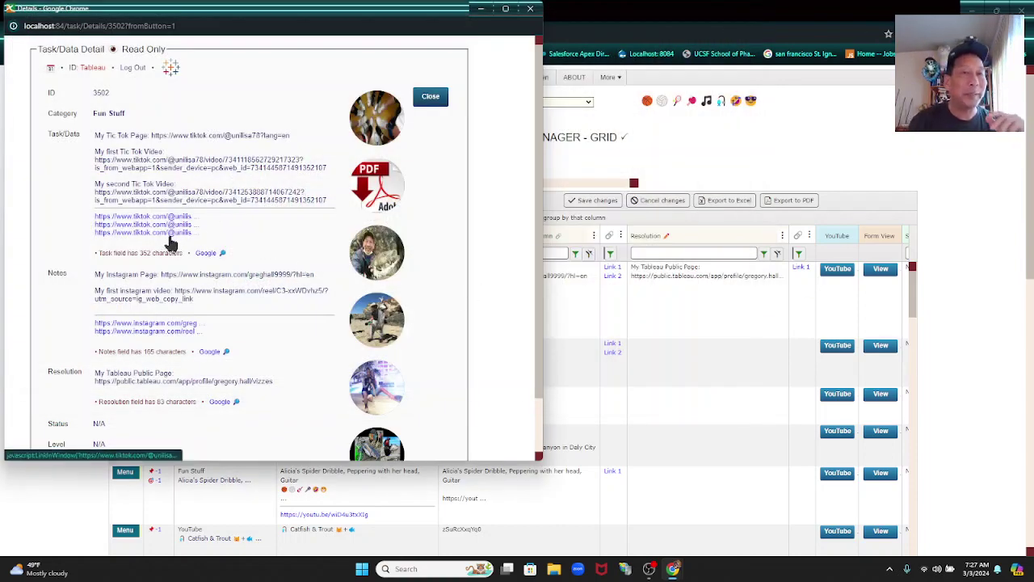
Step: Preview the first three attachments of the record one at a time and close its read-only details
click(399, 126)
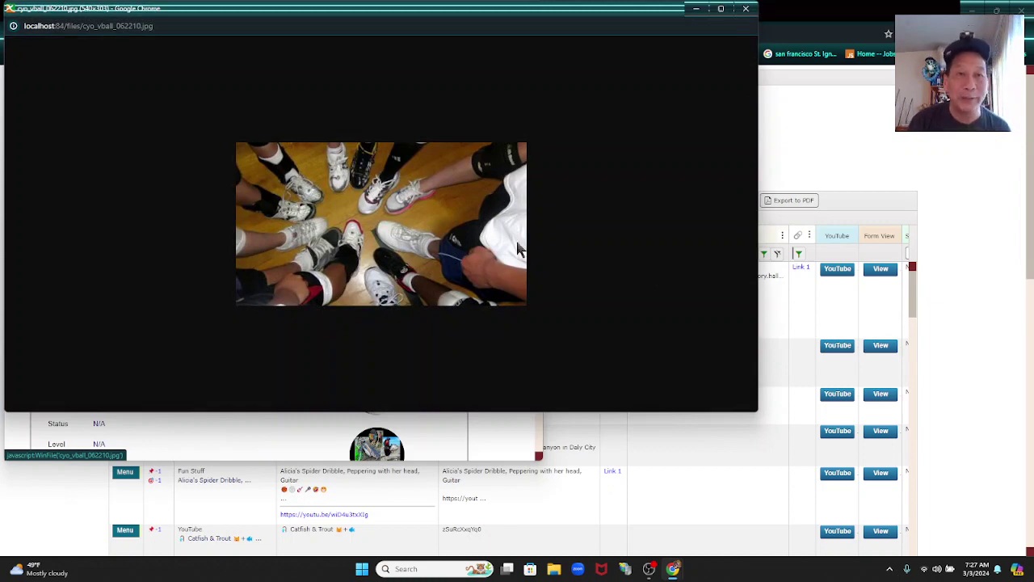
click(745, 8)
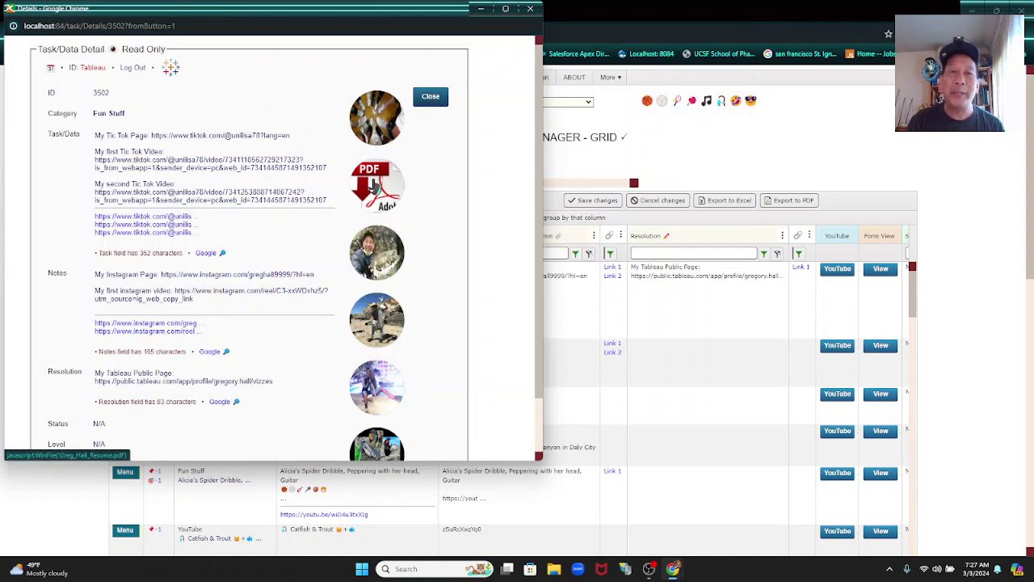
click(376, 182)
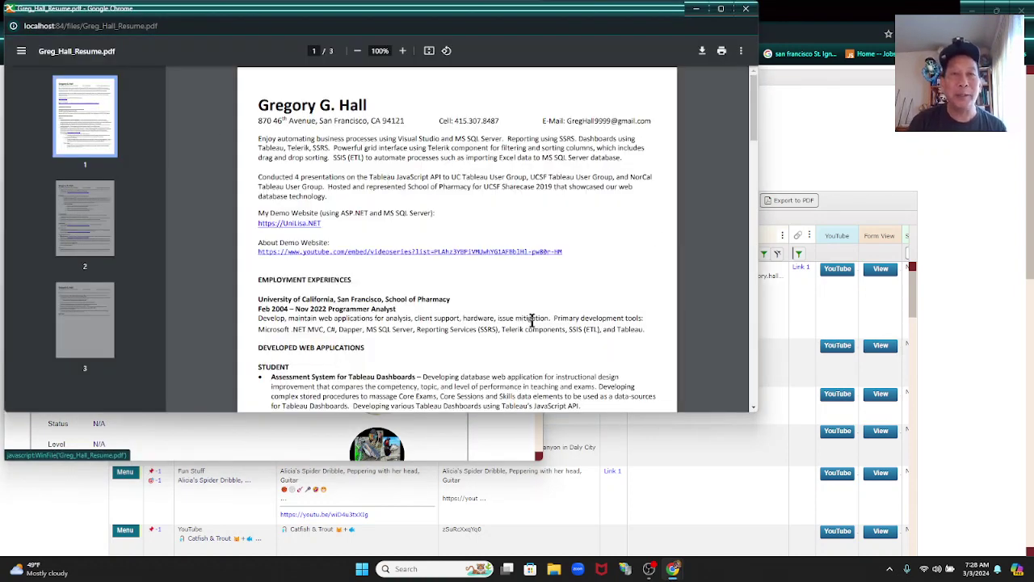
click(746, 8)
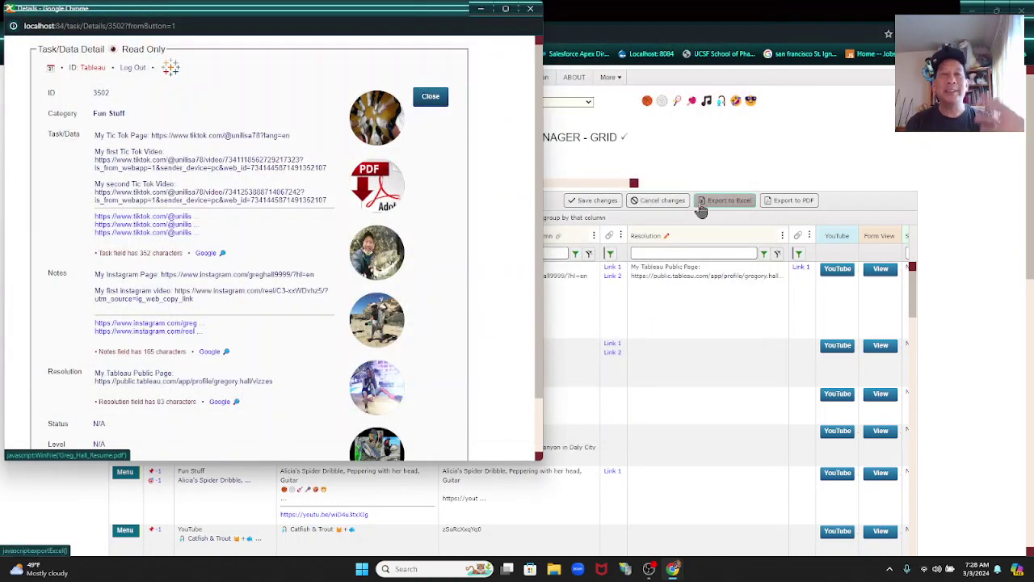
click(380, 258)
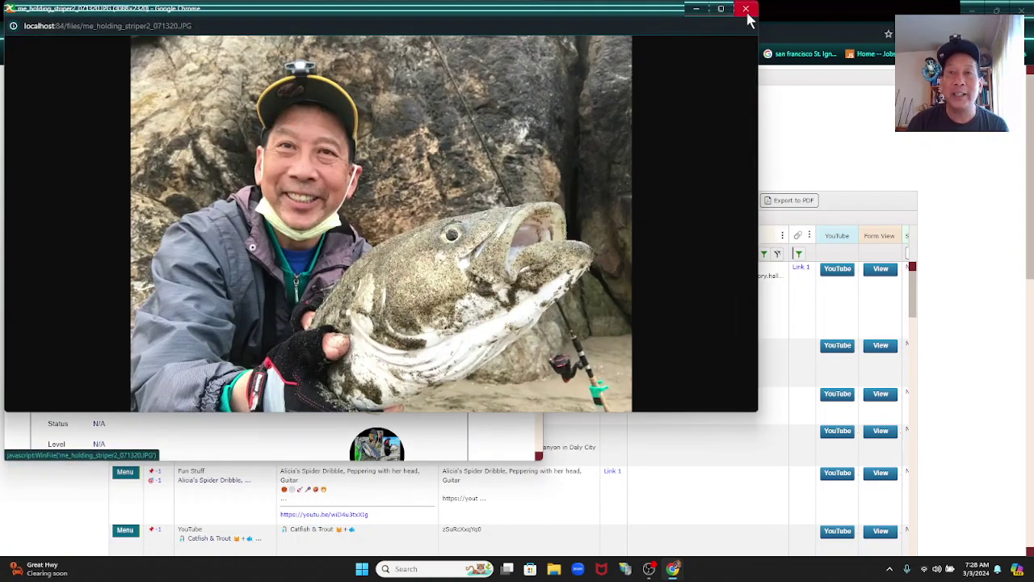
click(748, 14)
scroll(299, 238, down, 1)
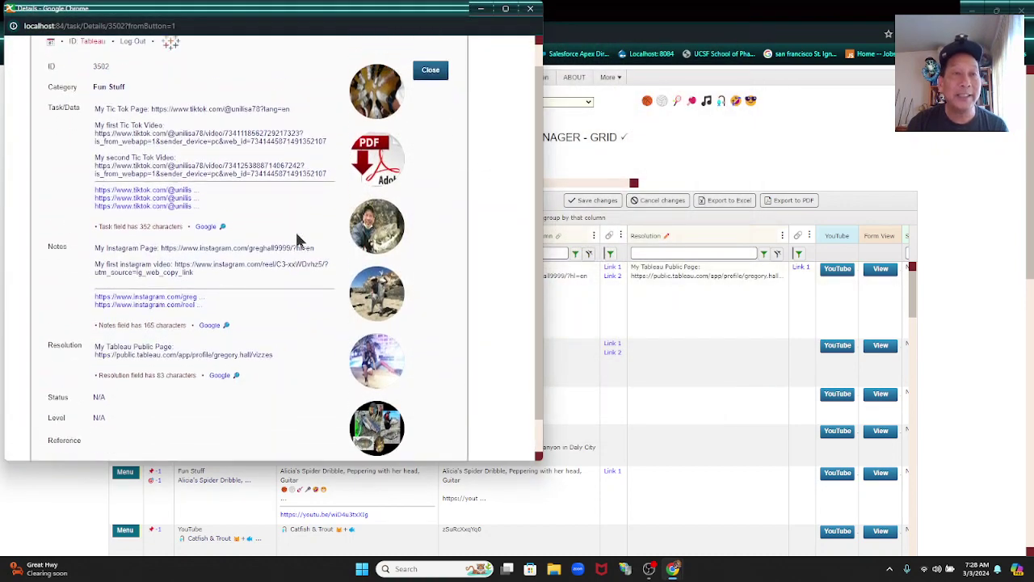
scroll(307, 226, up, 1)
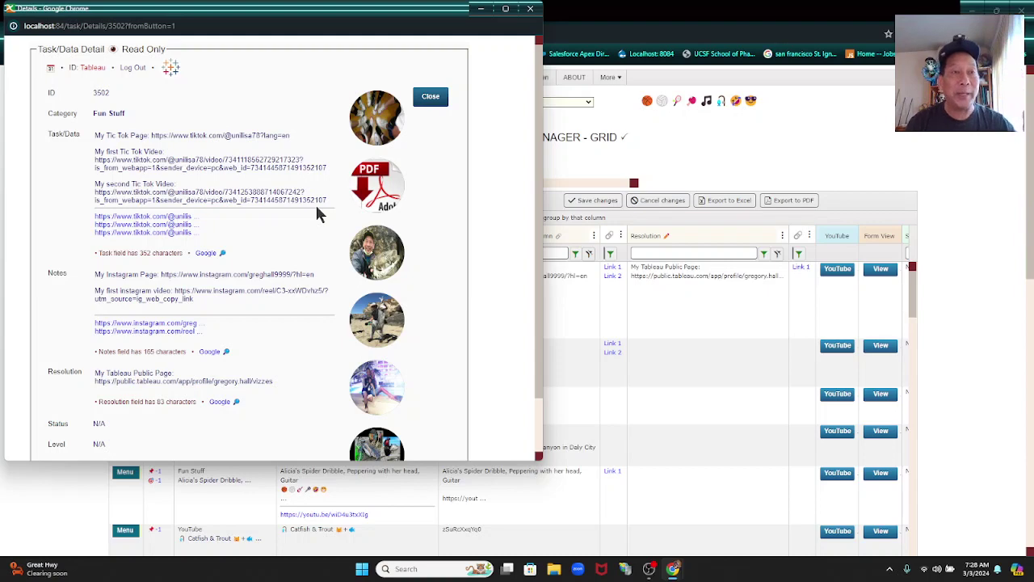
click(441, 93)
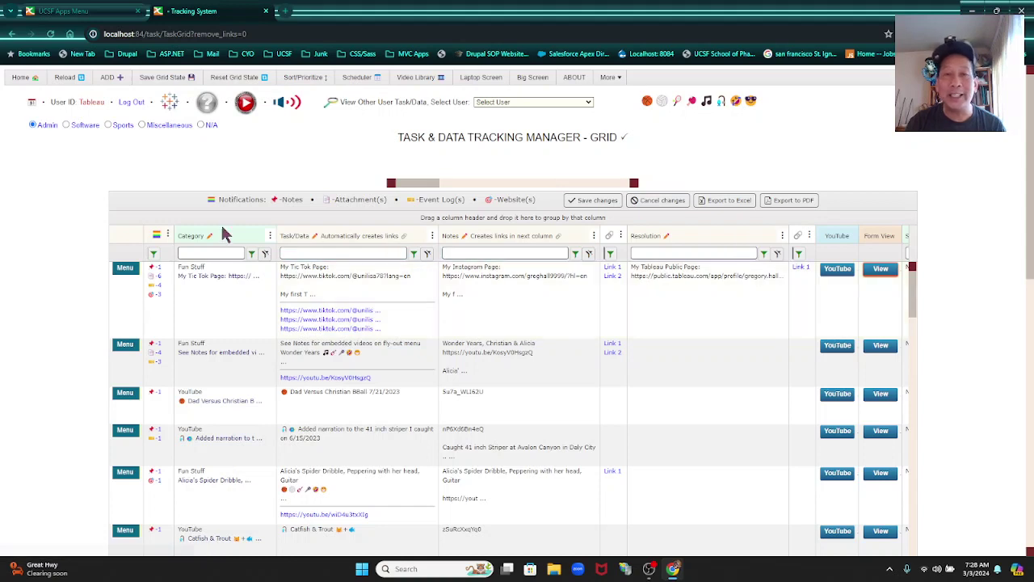
Step: Look over the Tools and Views fly-out options of the first record in the grid
click(124, 267)
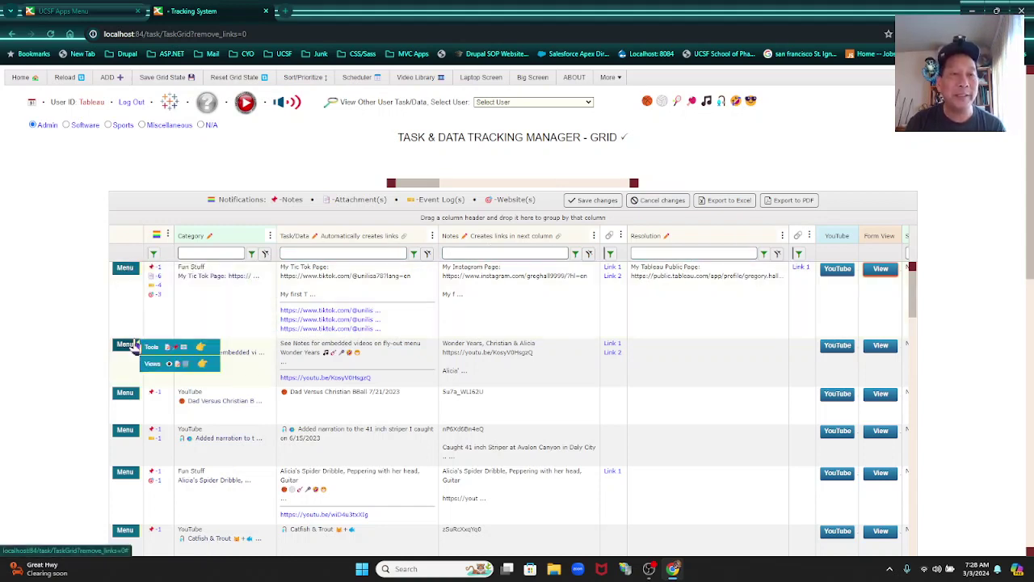
mouse_move(170, 276)
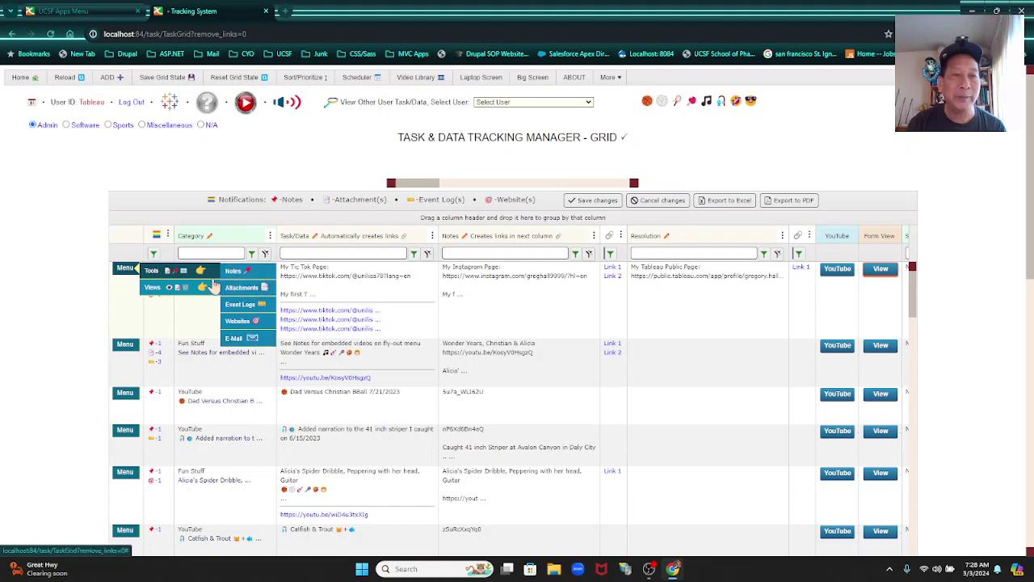
mouse_move(212, 287)
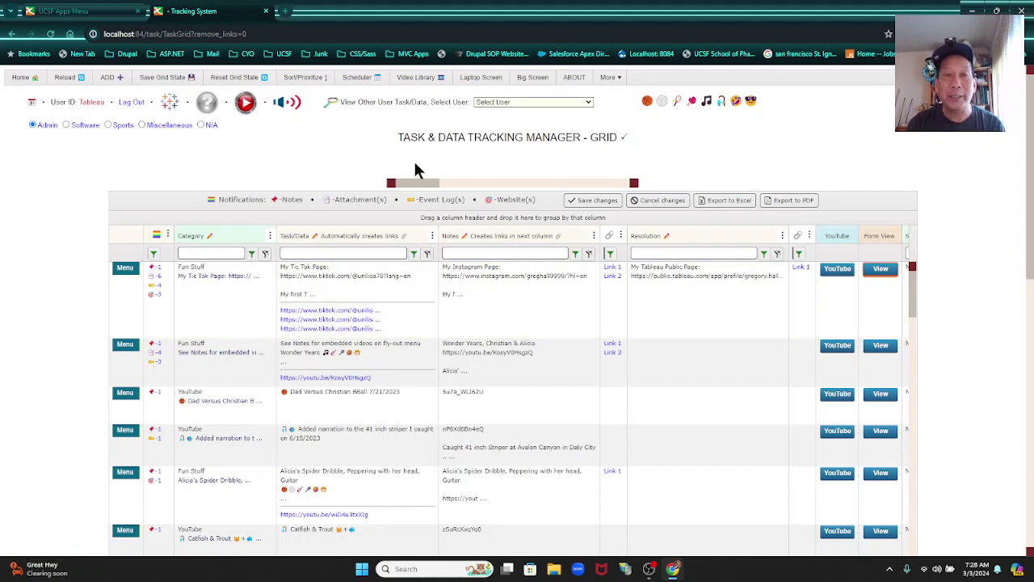
Step: Start deleting the second Fun Stuff record in the grid and decline the deletion
drag(418, 189, 631, 194)
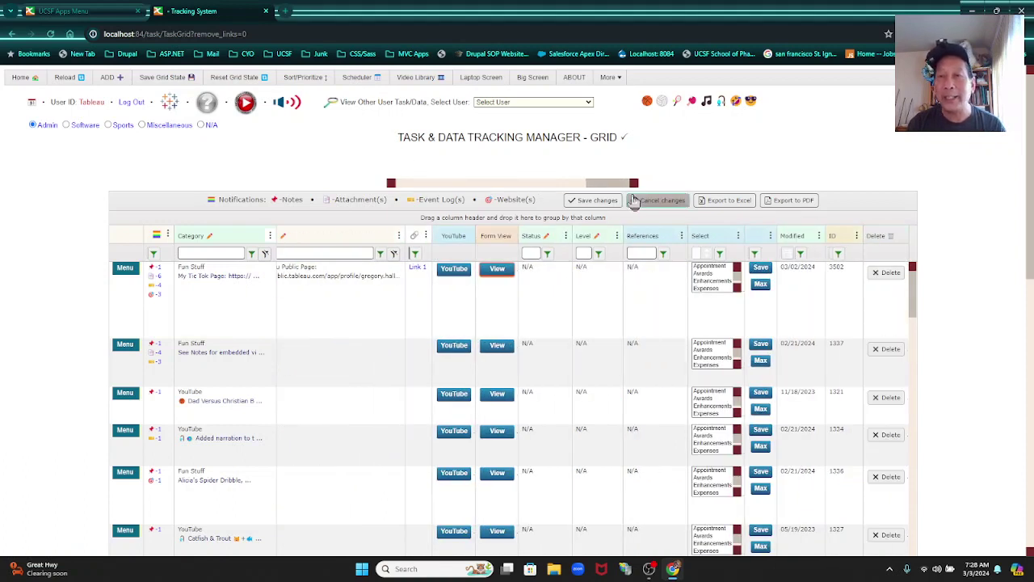
click(888, 353)
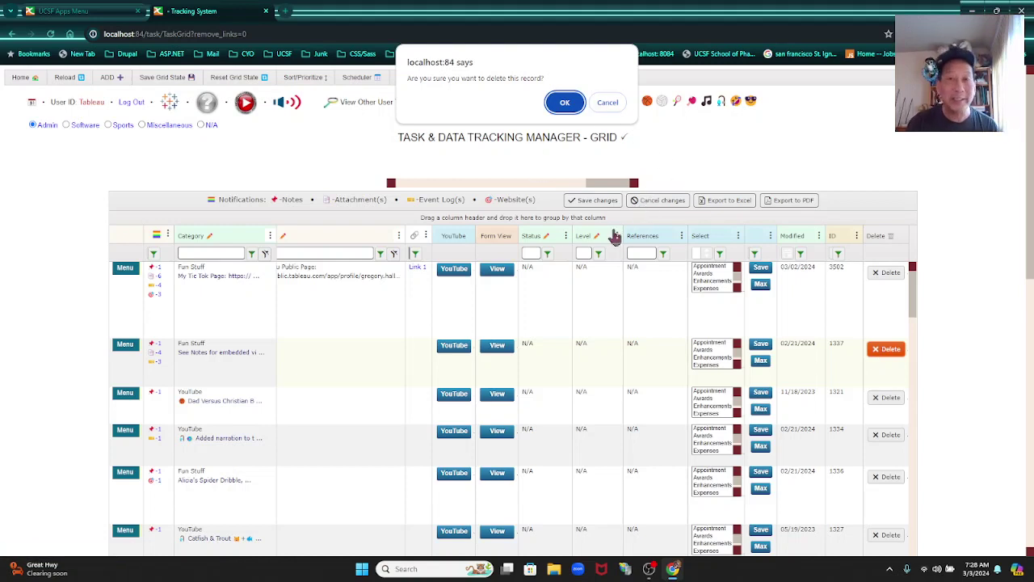
click(616, 105)
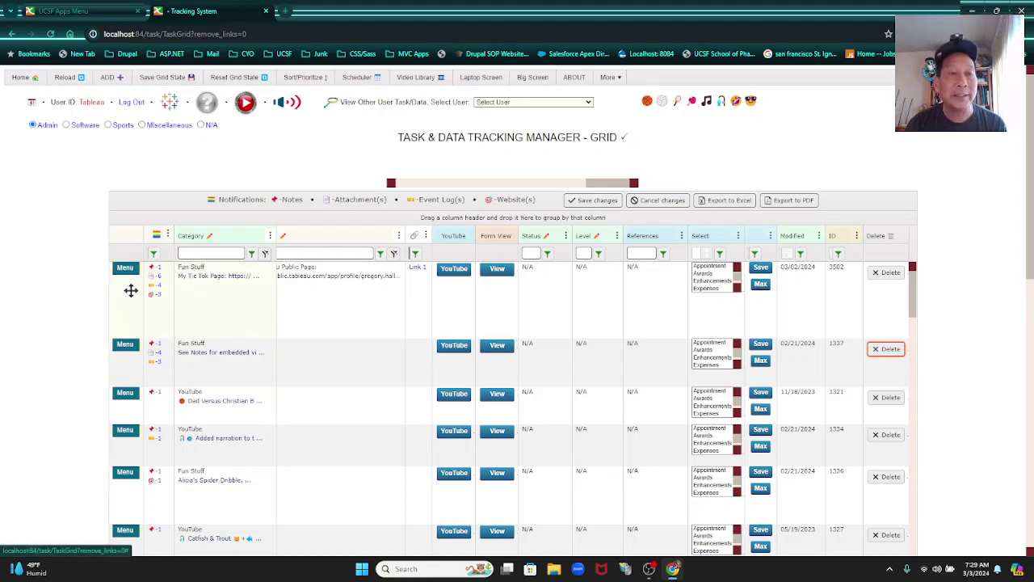
Step: Review the first record's notes page with its embedded videos and preview its fourth attachment
mouse_move(135, 348)
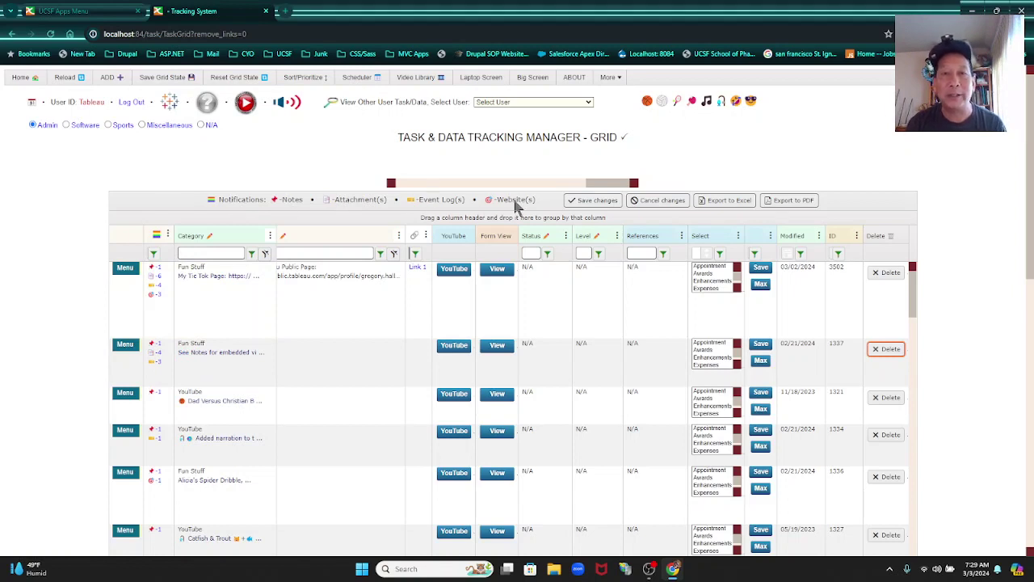
mouse_move(123, 269)
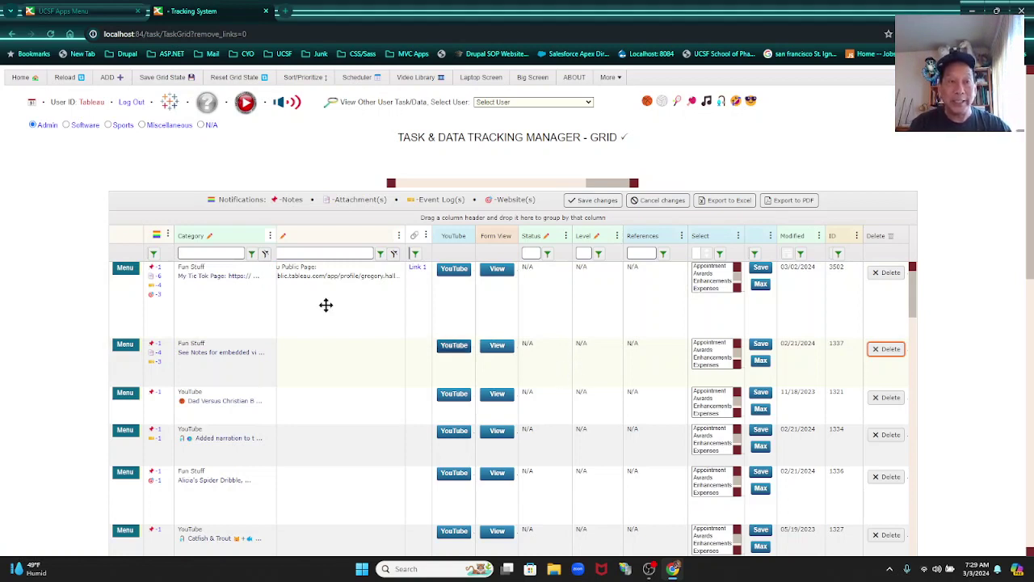
click(156, 275)
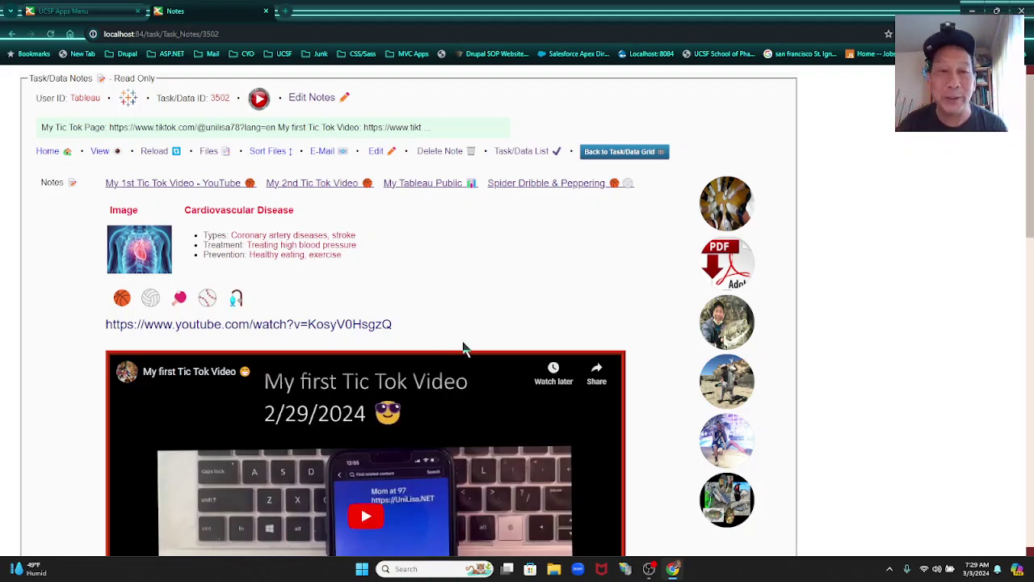
scroll(531, 323, down, 10)
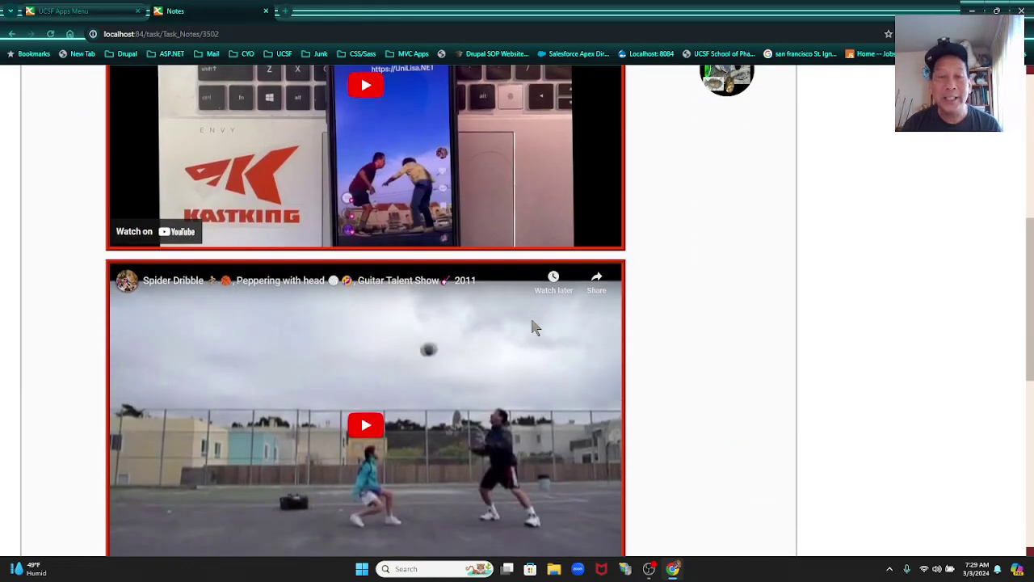
scroll(538, 347, up, 10)
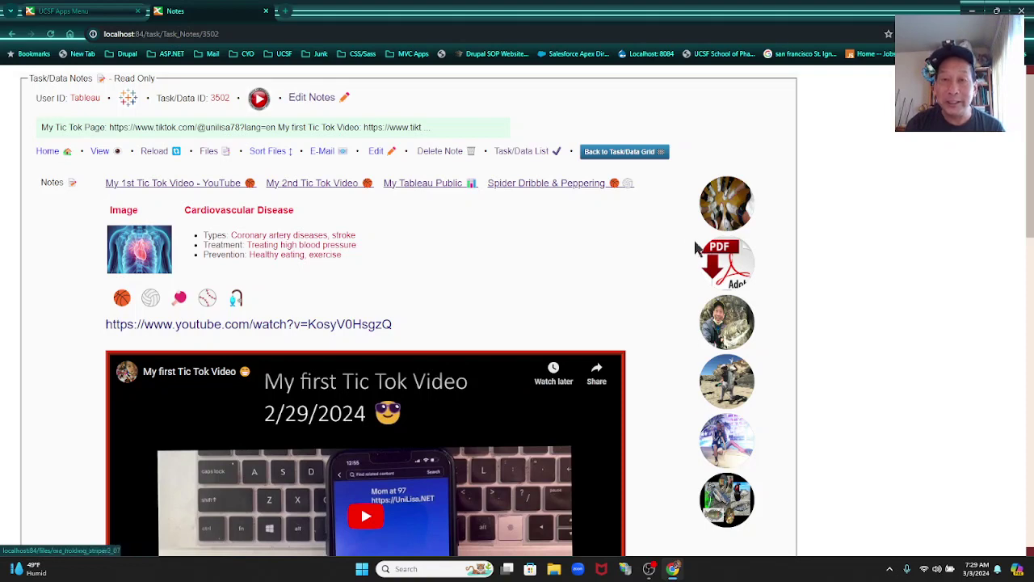
click(745, 401)
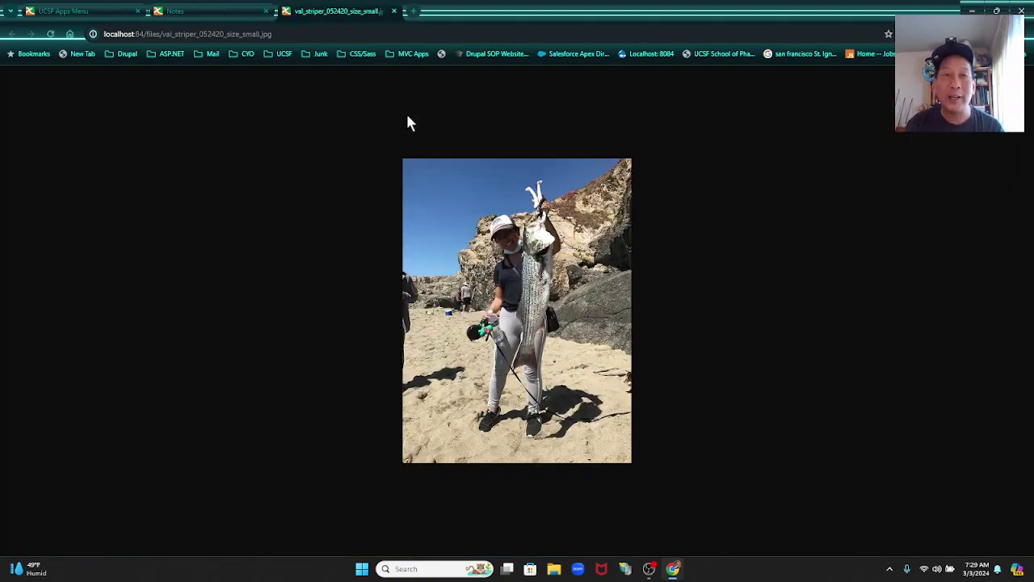
click(393, 12)
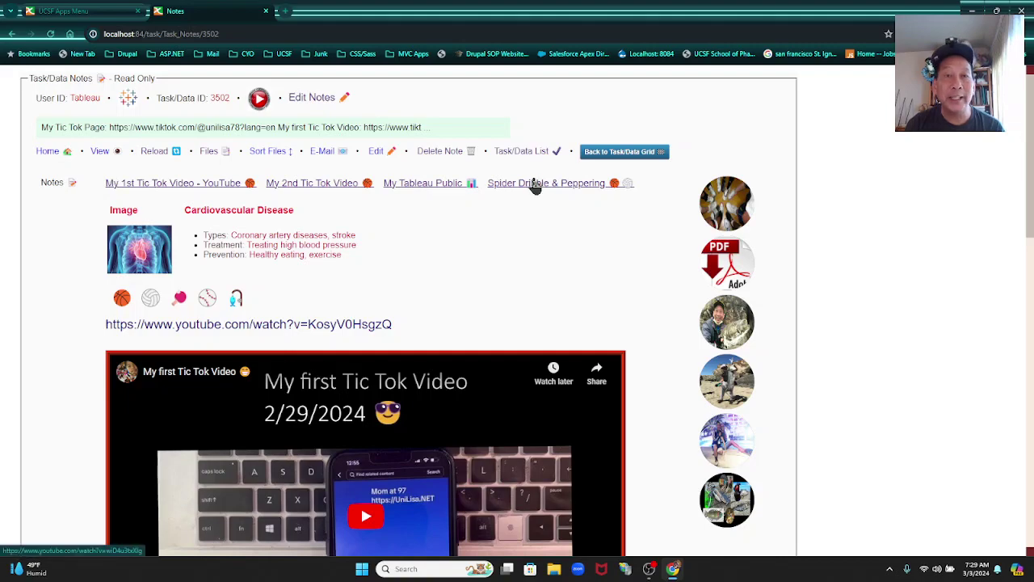
Step: Check the hyperlink settings of the My 1st Tic Tok Video link in the notes editor and return to the read-only notes unchanged
click(314, 107)
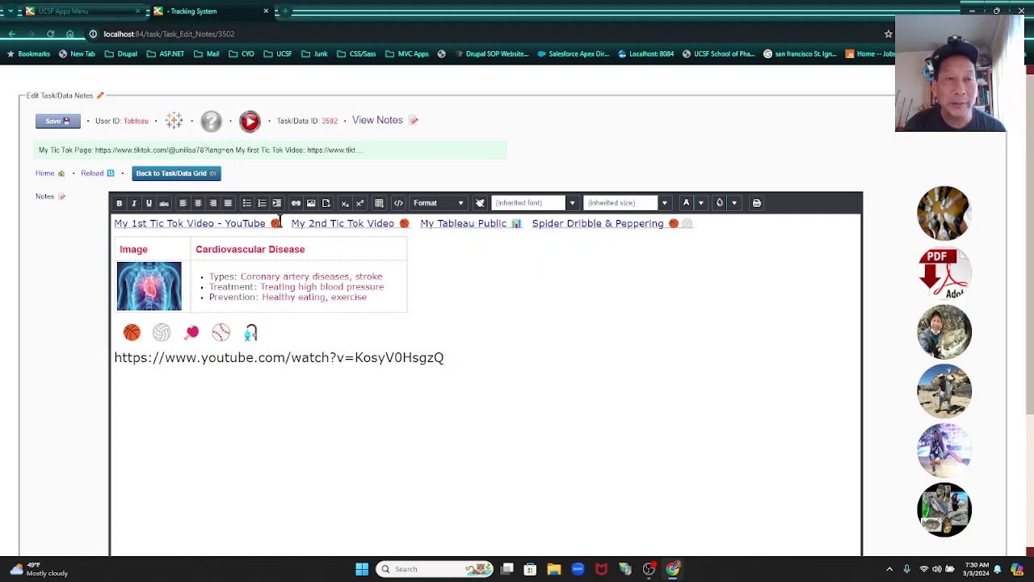
drag(281, 225, 120, 228)
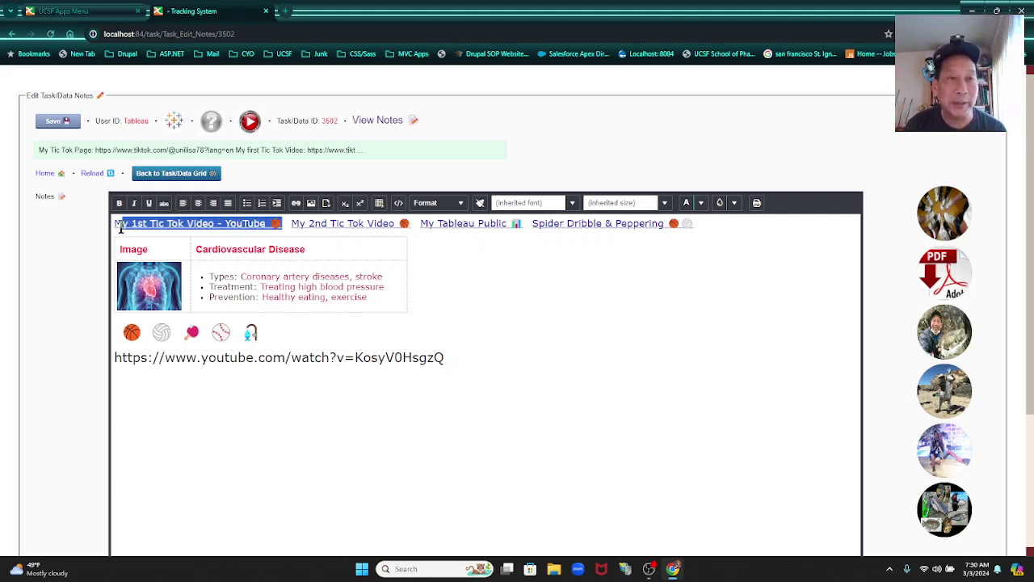
click(294, 206)
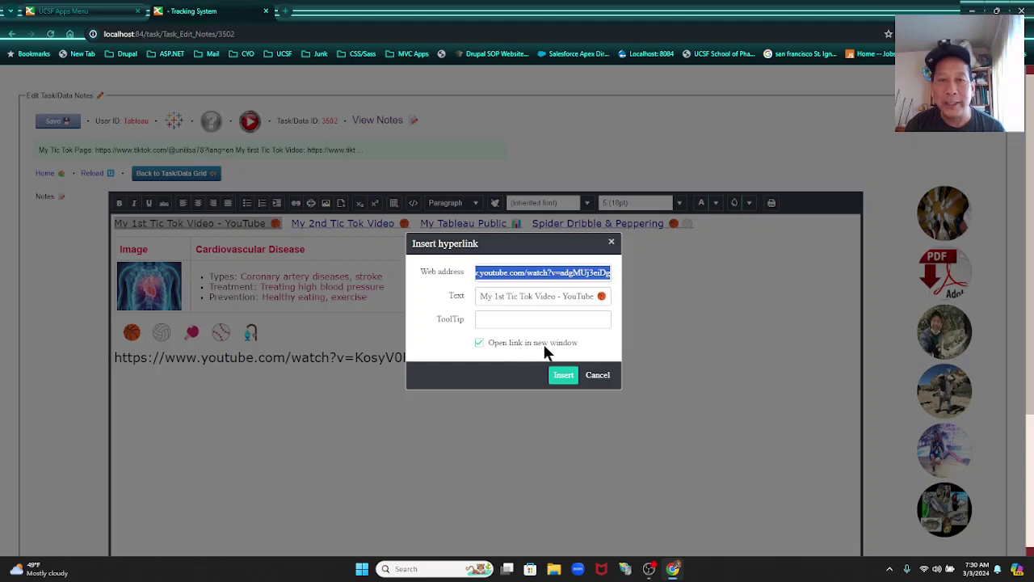
click(597, 379)
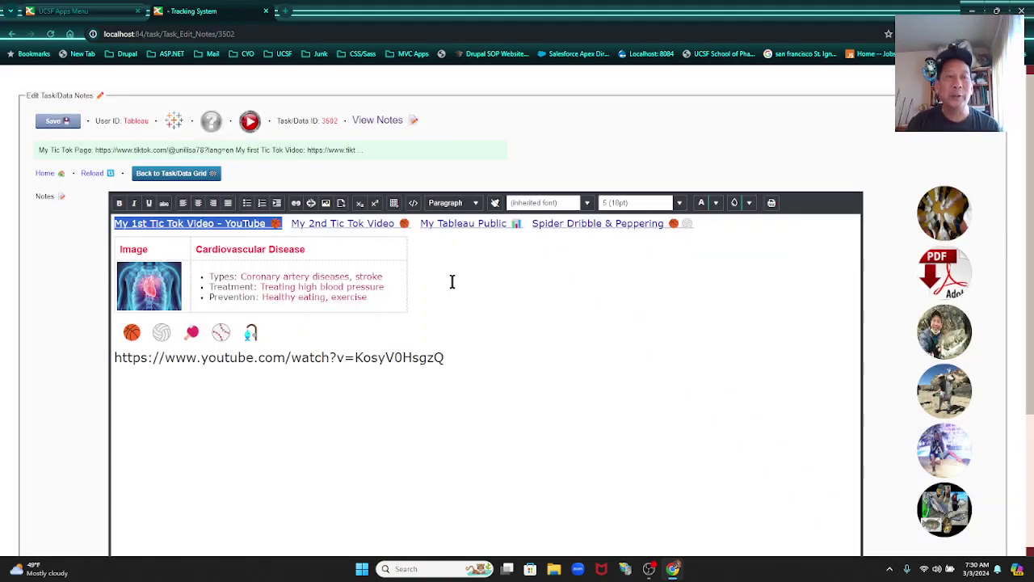
click(569, 305)
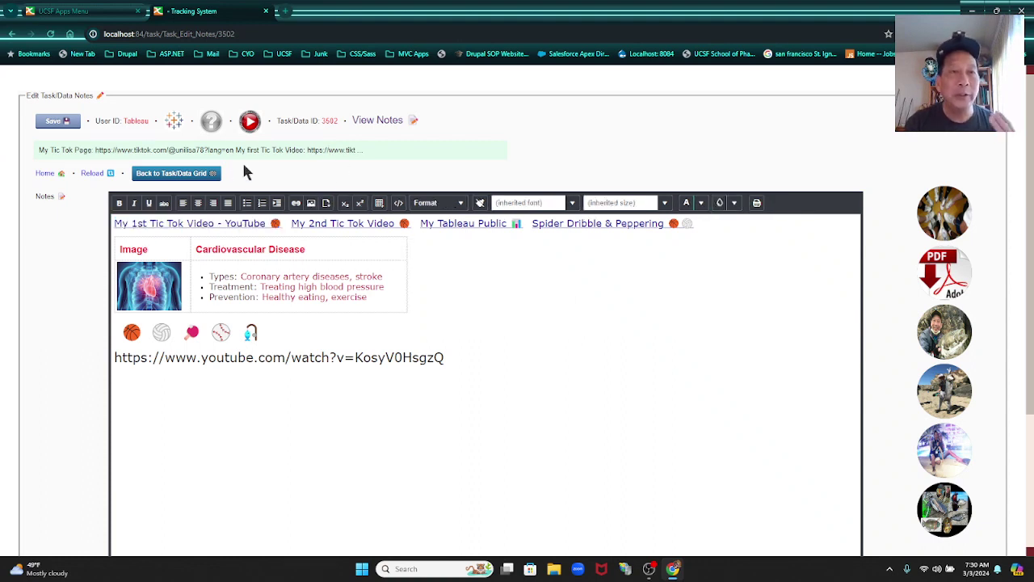
click(376, 124)
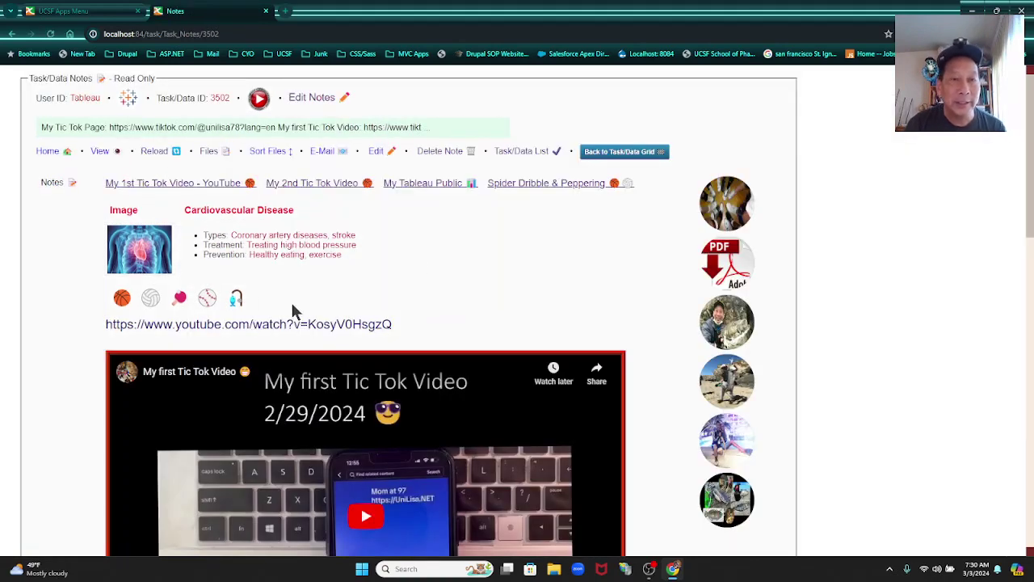
Step: Examine the YouTube address in the notes and the embedded videos below it
double_click(346, 324)
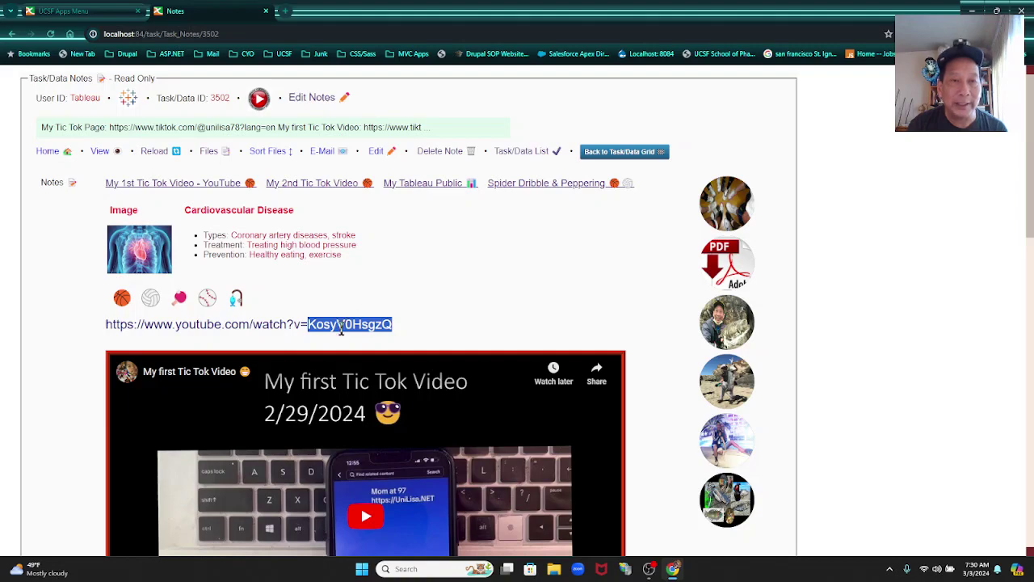
click(441, 331)
scroll(577, 337, down, 11)
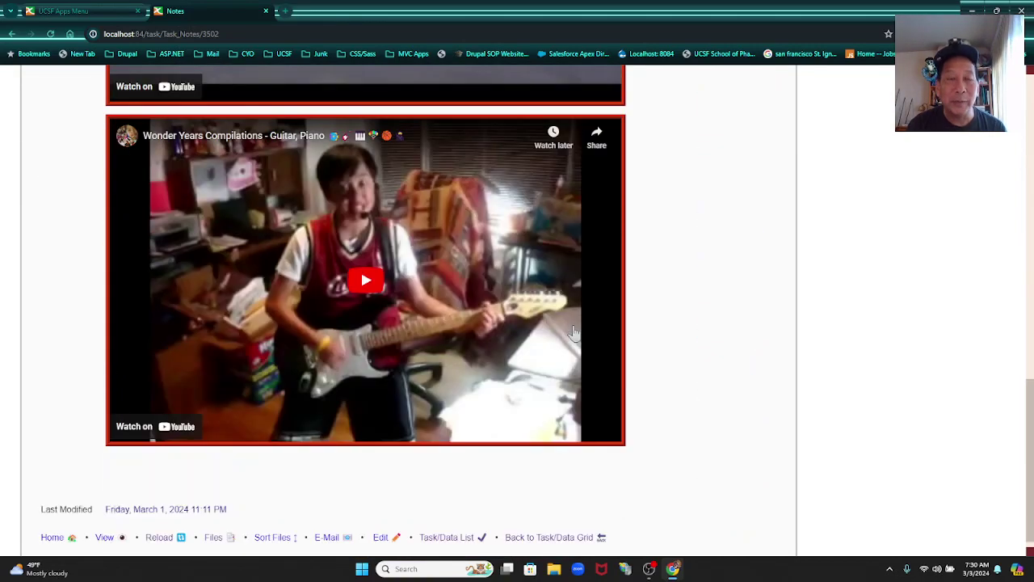
scroll(574, 334, up, 1)
scroll(573, 333, up, 6)
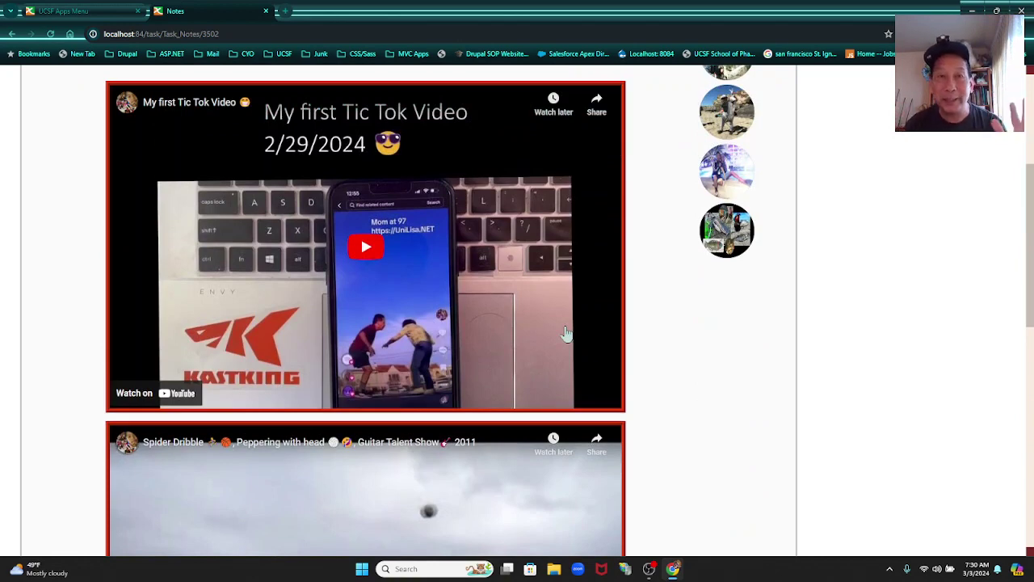
scroll(364, 267, down, 2)
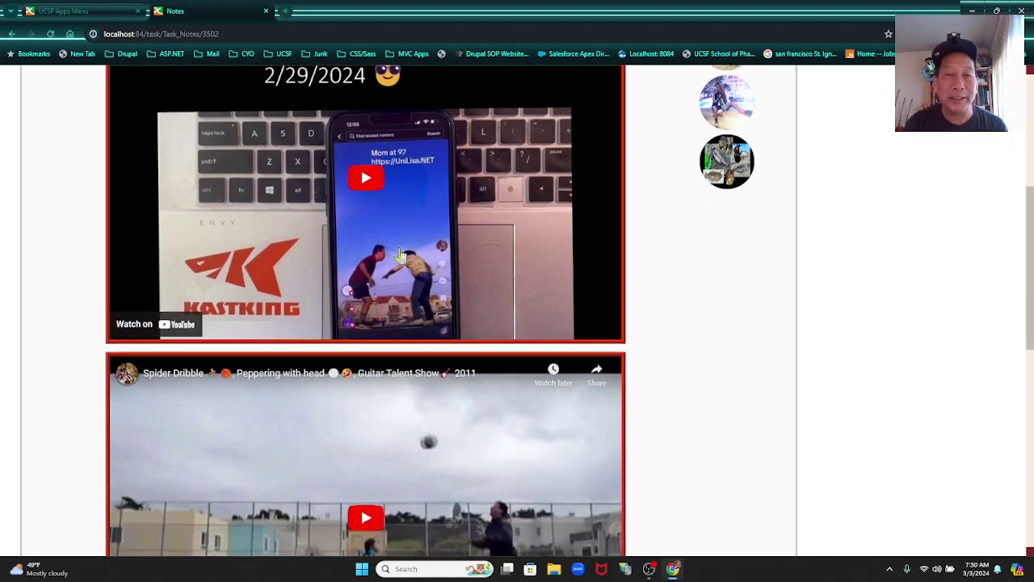
scroll(398, 256, up, 2)
scroll(398, 255, up, 3)
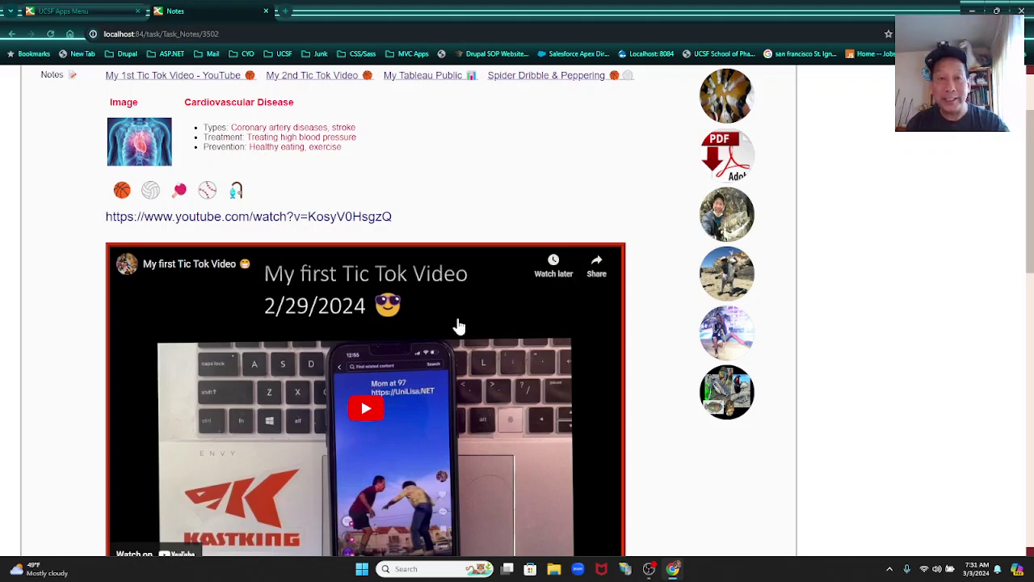
scroll(457, 376, down, 2)
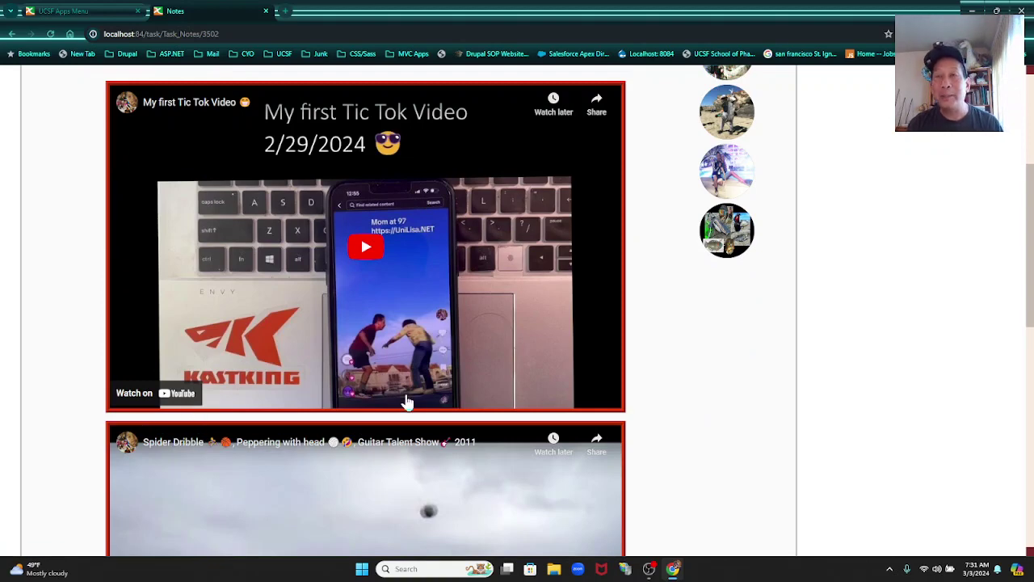
scroll(408, 402, up, 3)
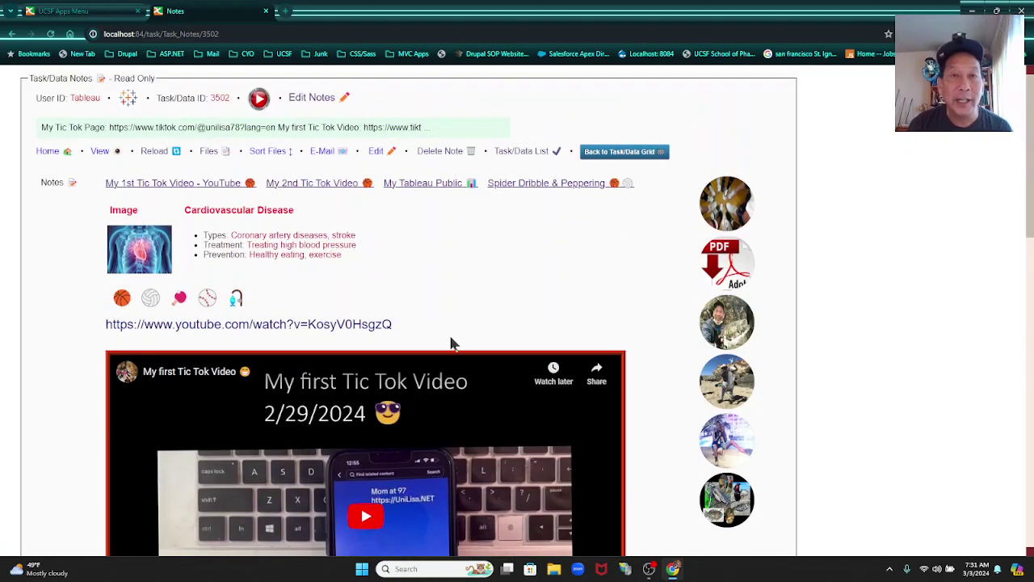
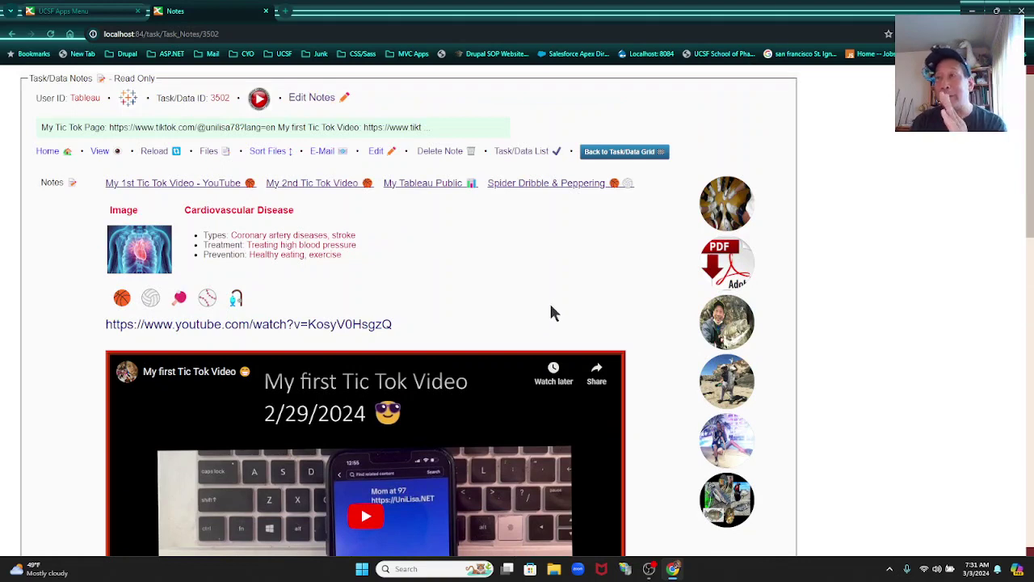
Step: Watch the linked second Tic Tok video, close it, and briefly play the embedded Spider Dribble video
click(314, 186)
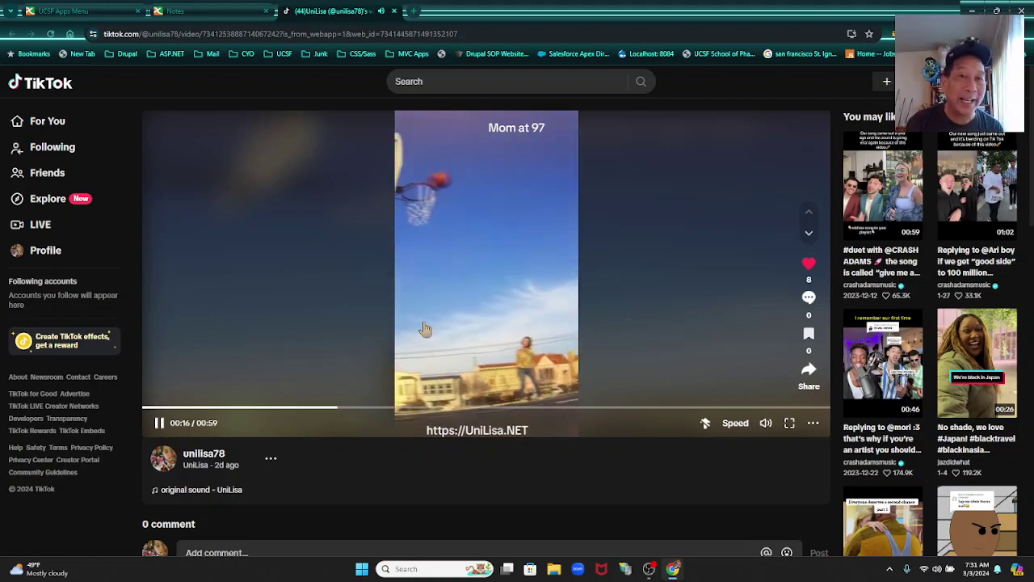
click(393, 12)
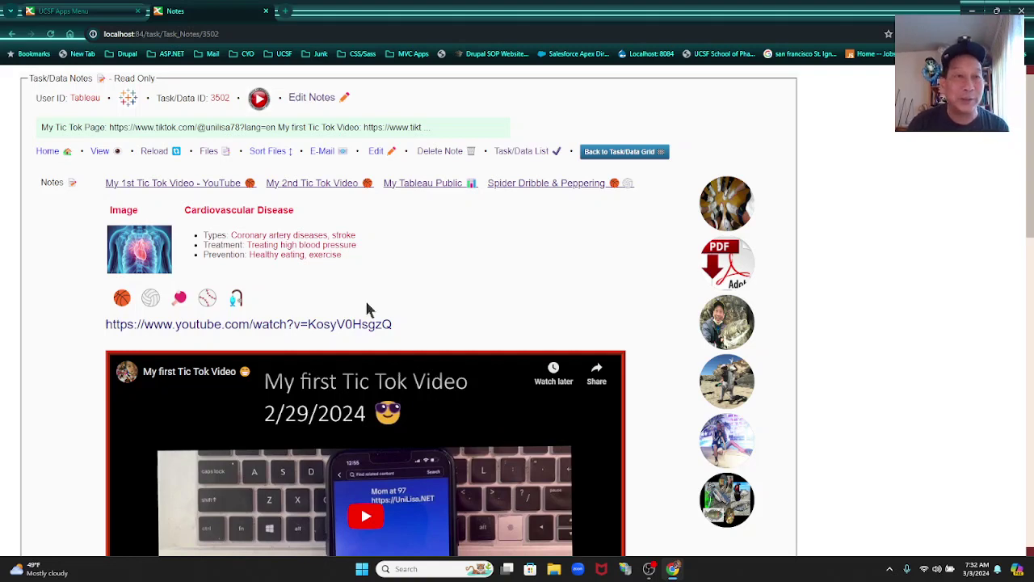
scroll(394, 337, down, 10)
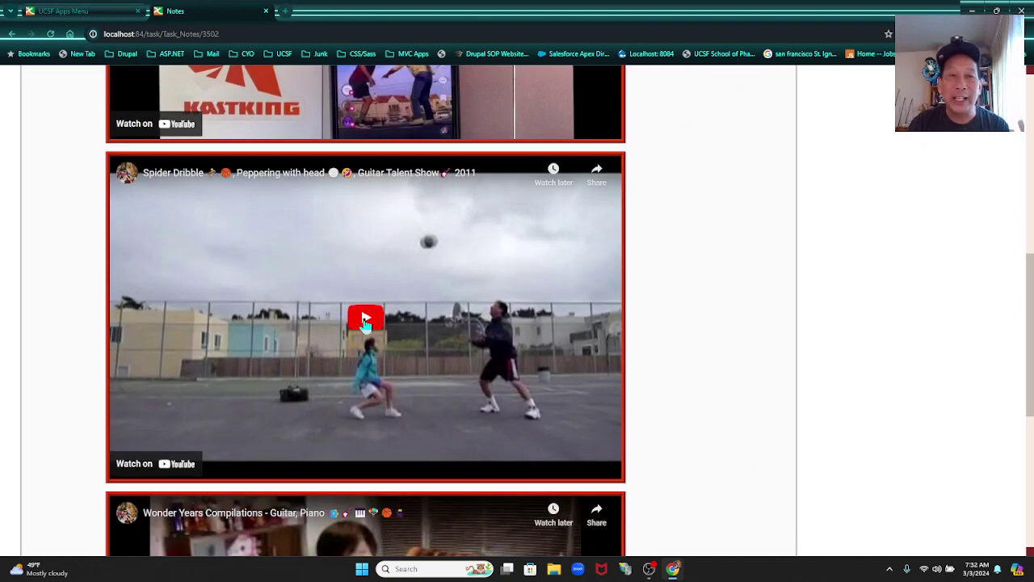
click(364, 324)
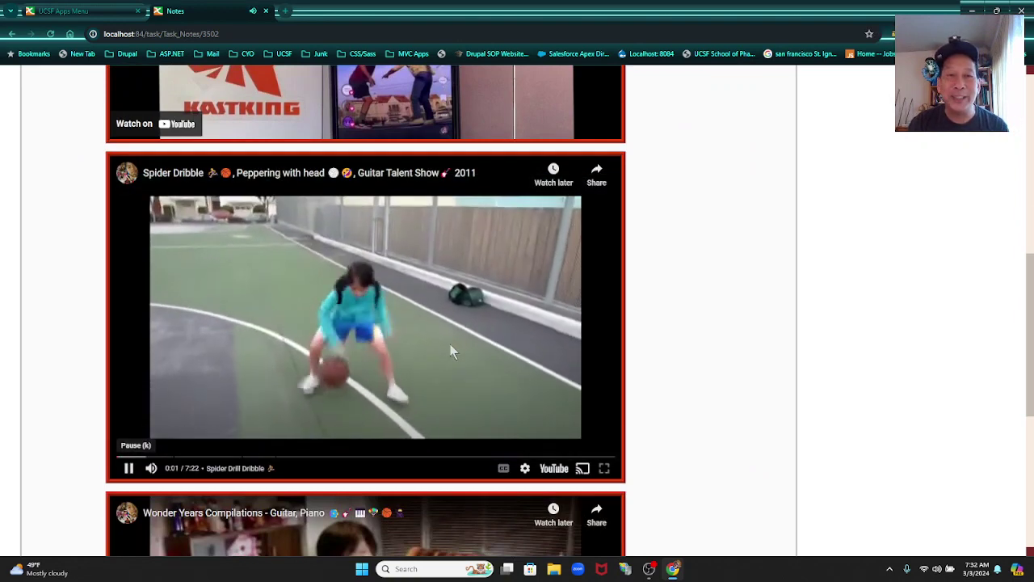
click(437, 306)
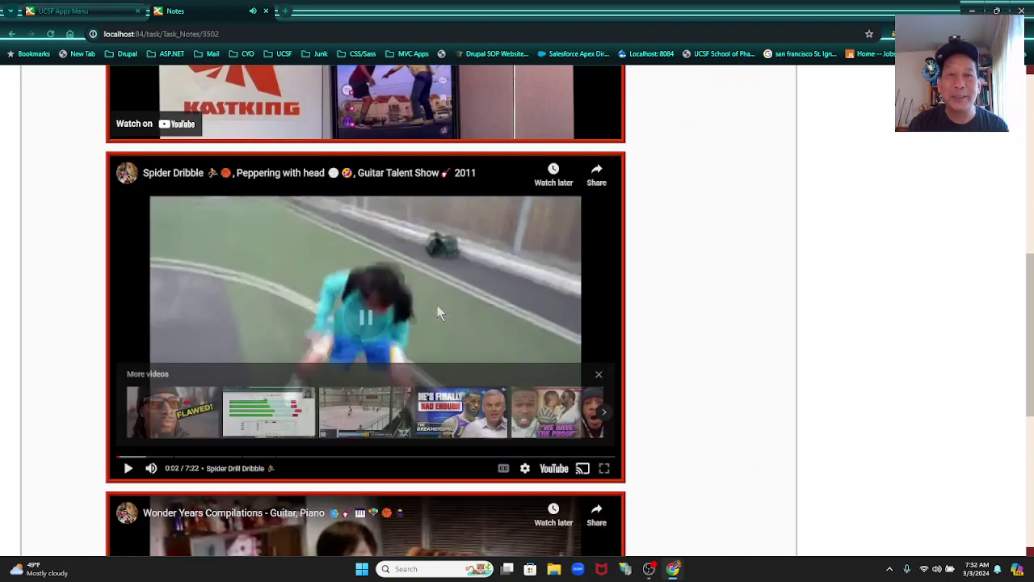
scroll(445, 300, up, 15)
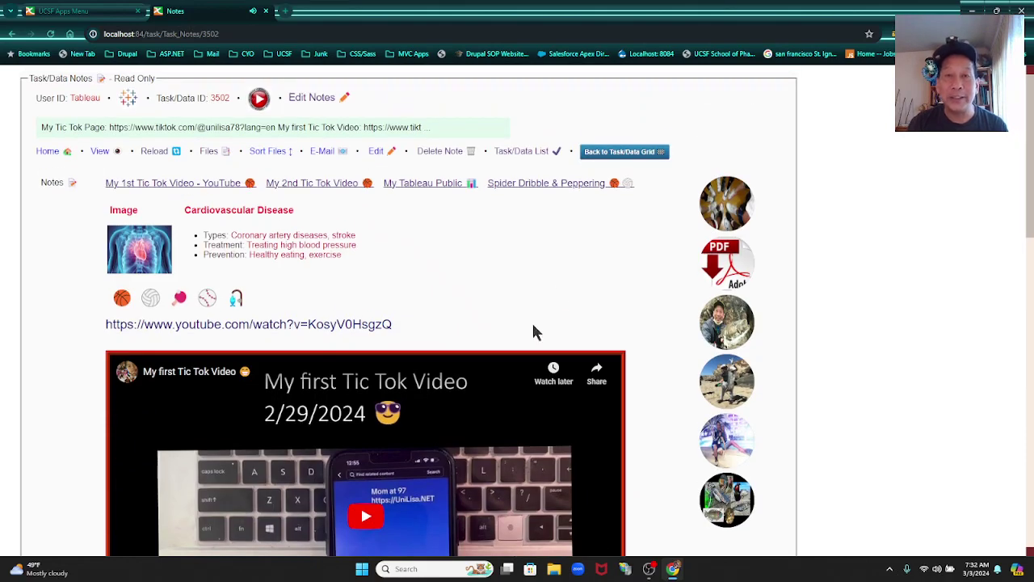
Step: Open the first grid record's attachment listing, preview its fourth and sixth files, and return to the grid
click(620, 154)
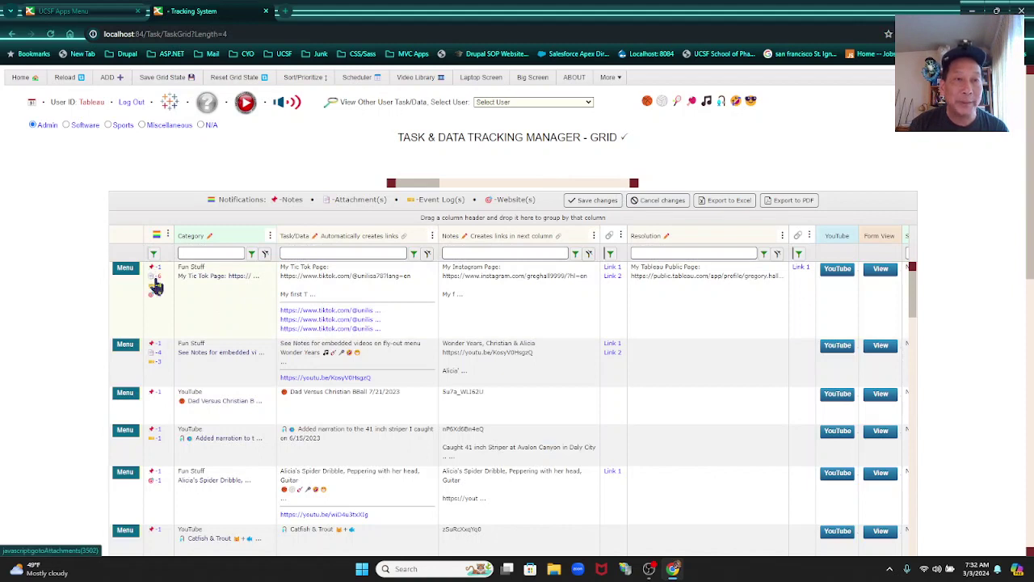
click(126, 267)
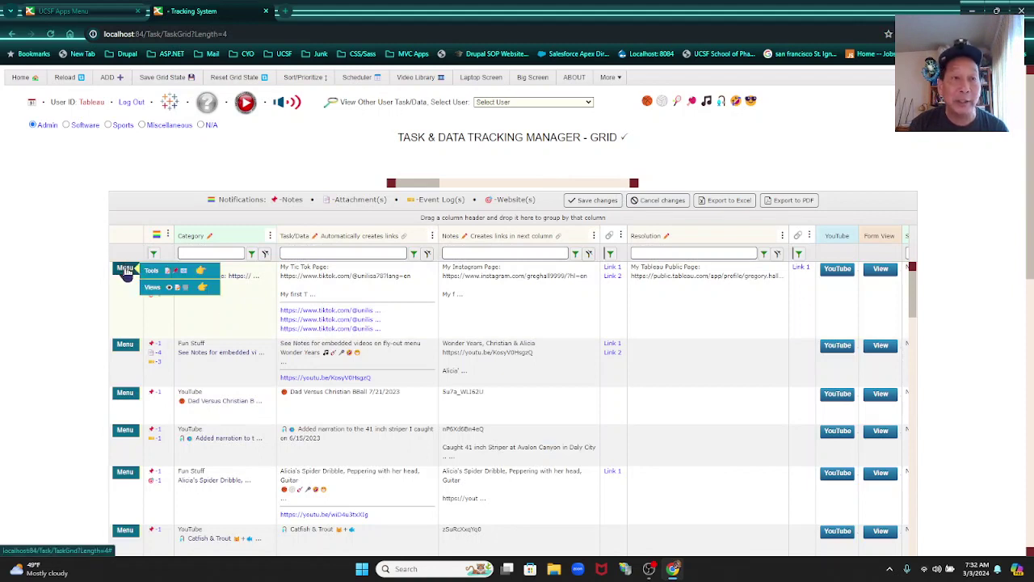
mouse_move(153, 271)
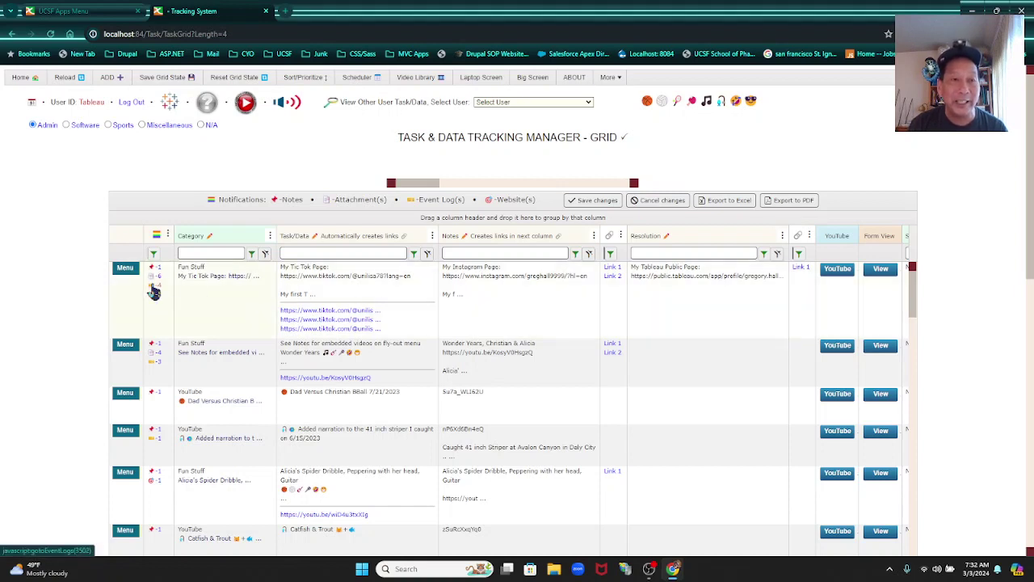
click(154, 282)
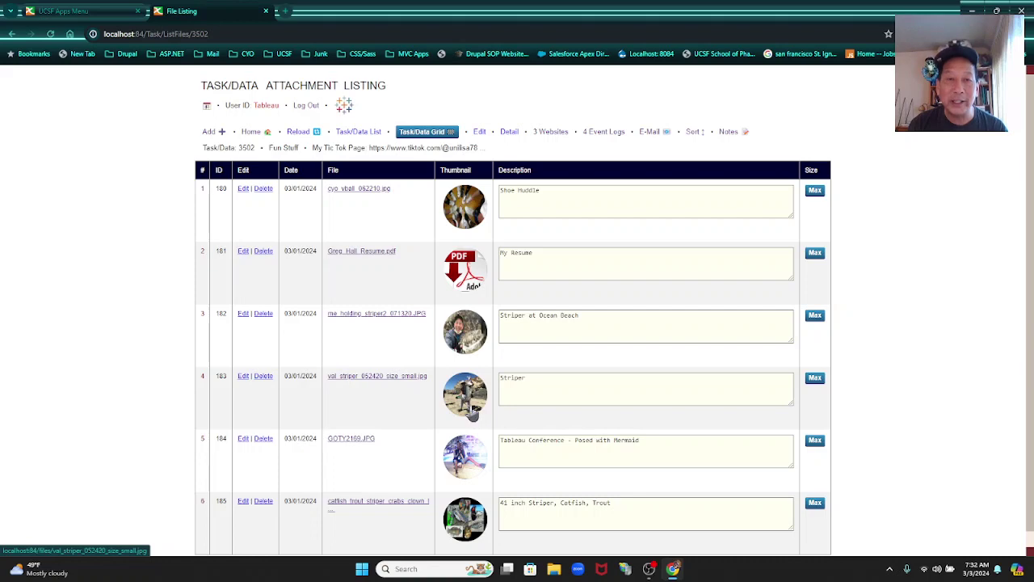
click(474, 394)
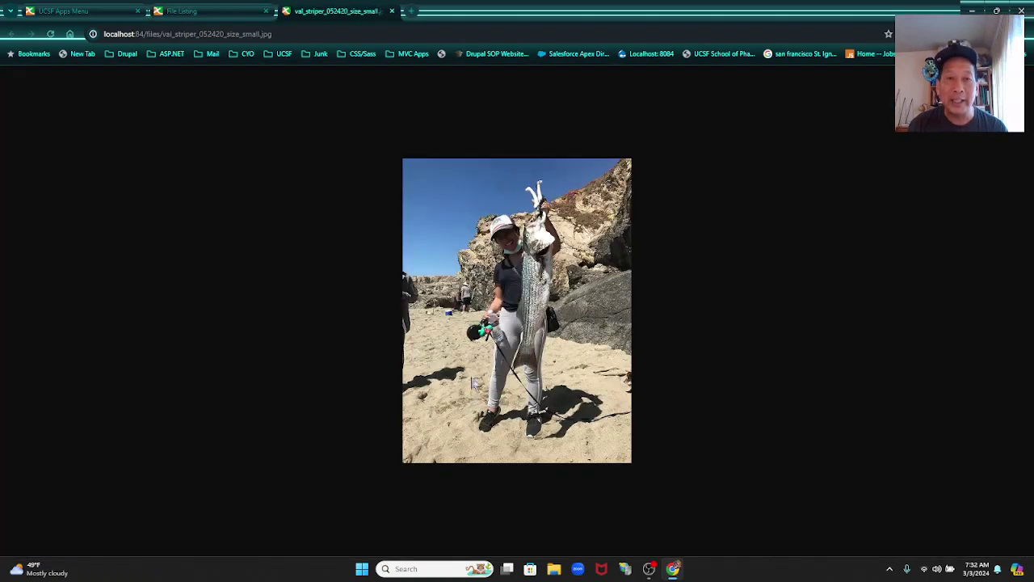
click(394, 12)
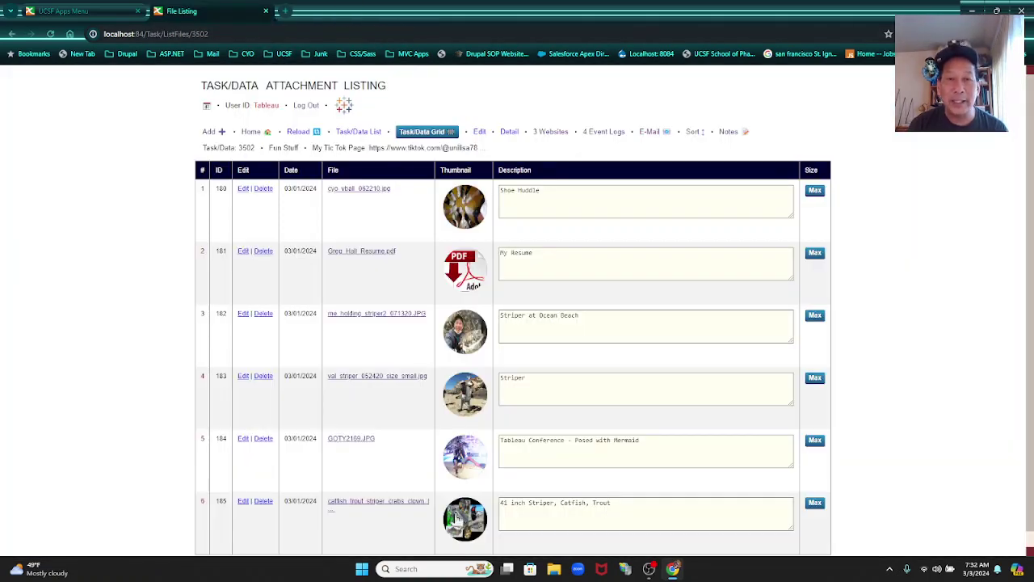
click(454, 518)
click(394, 11)
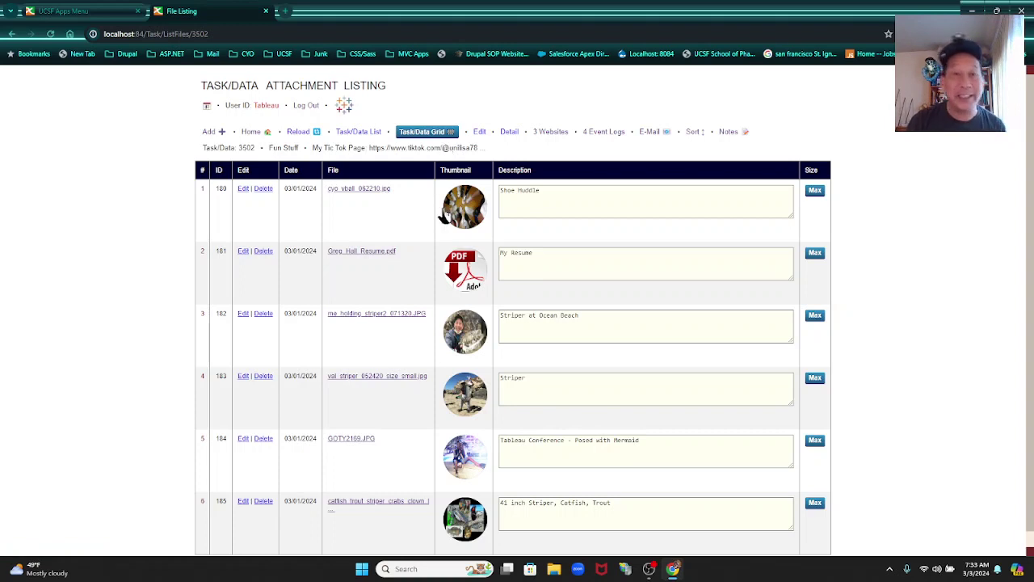
click(440, 136)
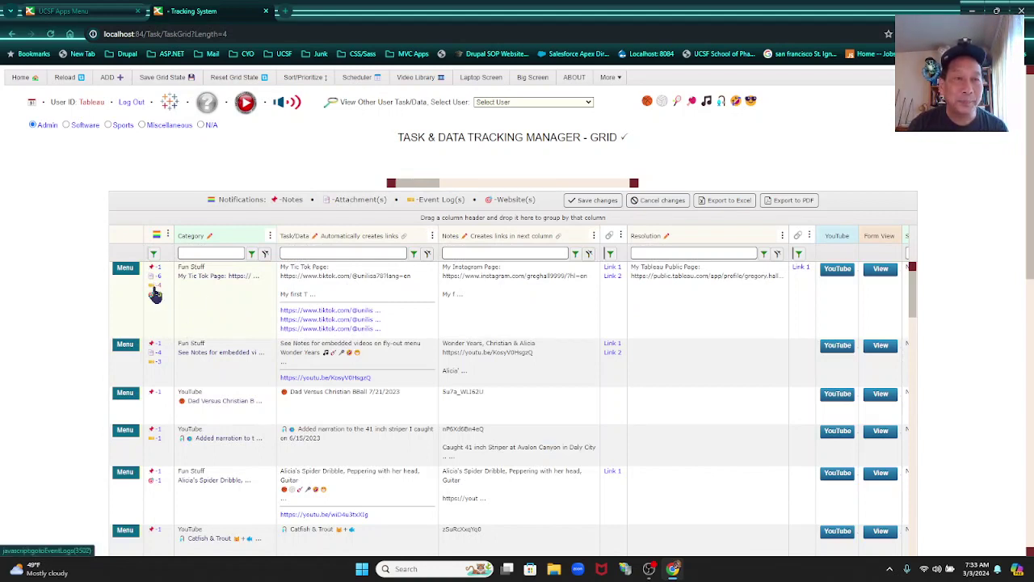
Step: View the first record's event logs, expand and collapse the first two entries, and return to the grid
click(154, 294)
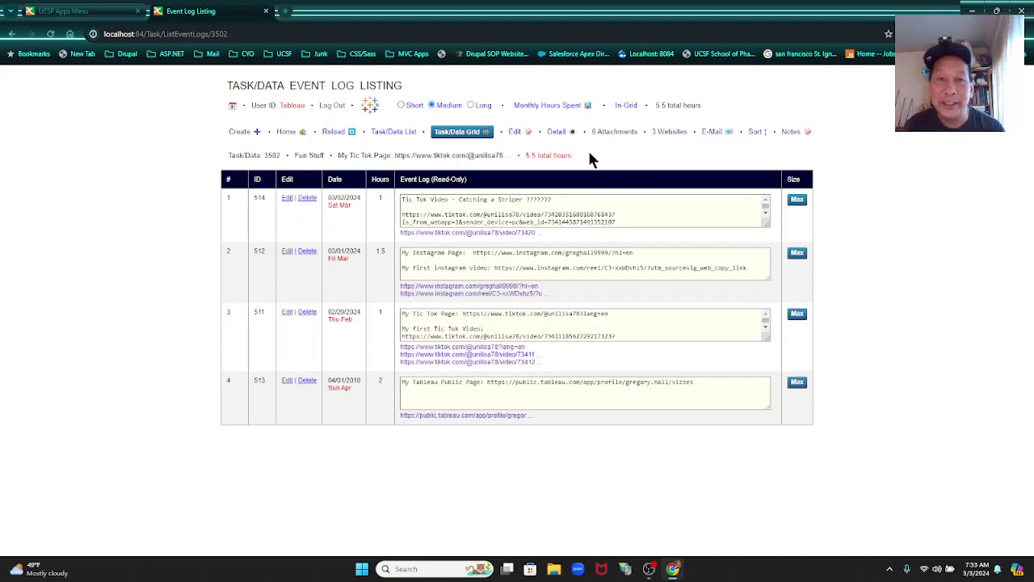
click(804, 203)
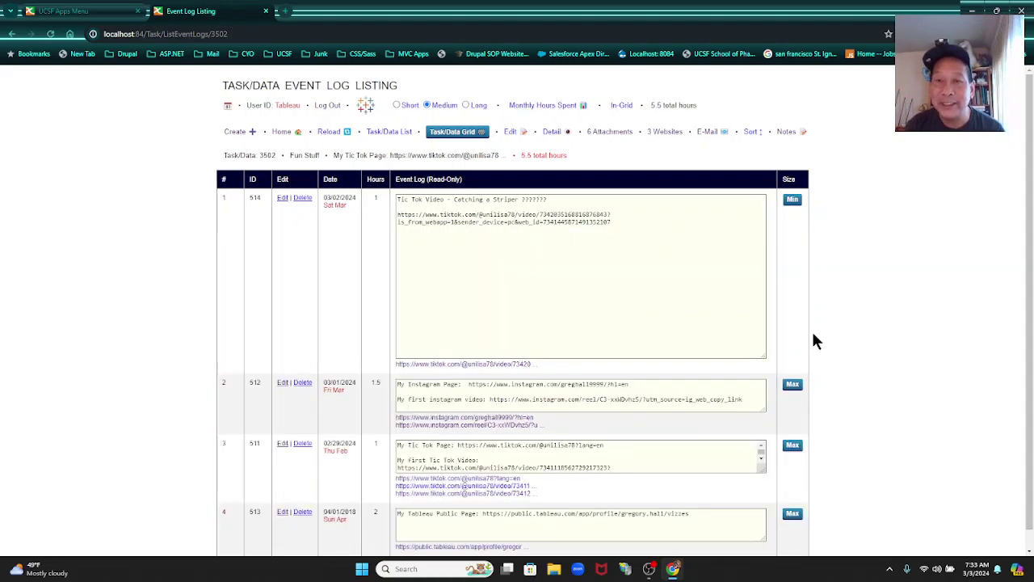
click(793, 385)
click(793, 386)
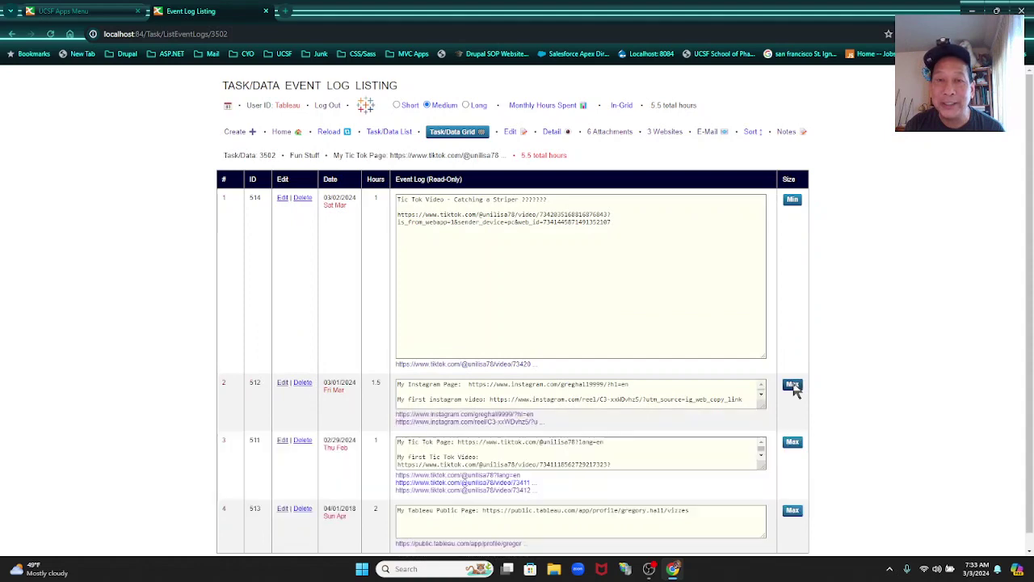
click(793, 200)
click(456, 131)
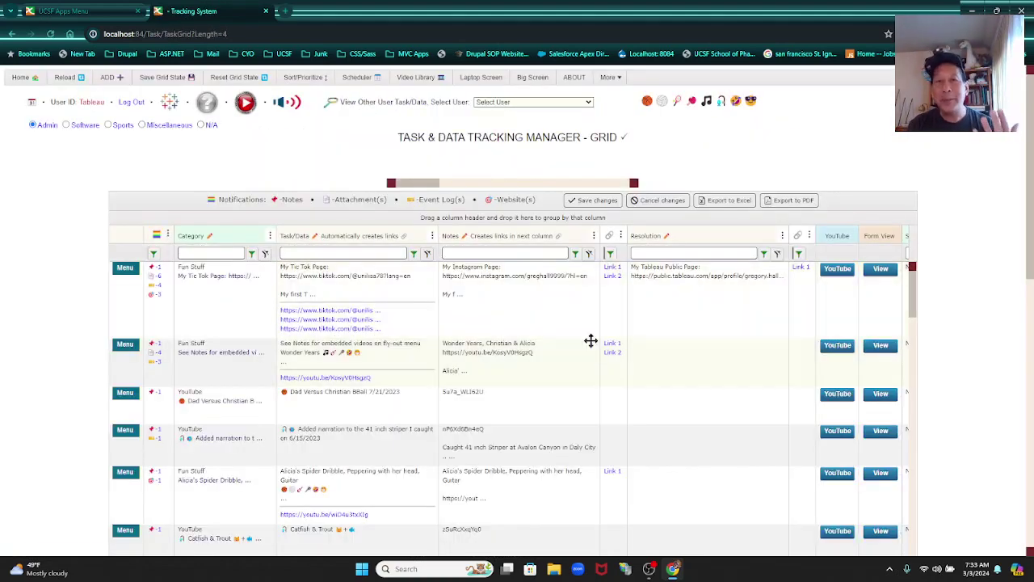
Step: Open the first record's Task/Data cell for in-grid editing, enlarge its text box, and leave it without changes
click(427, 317)
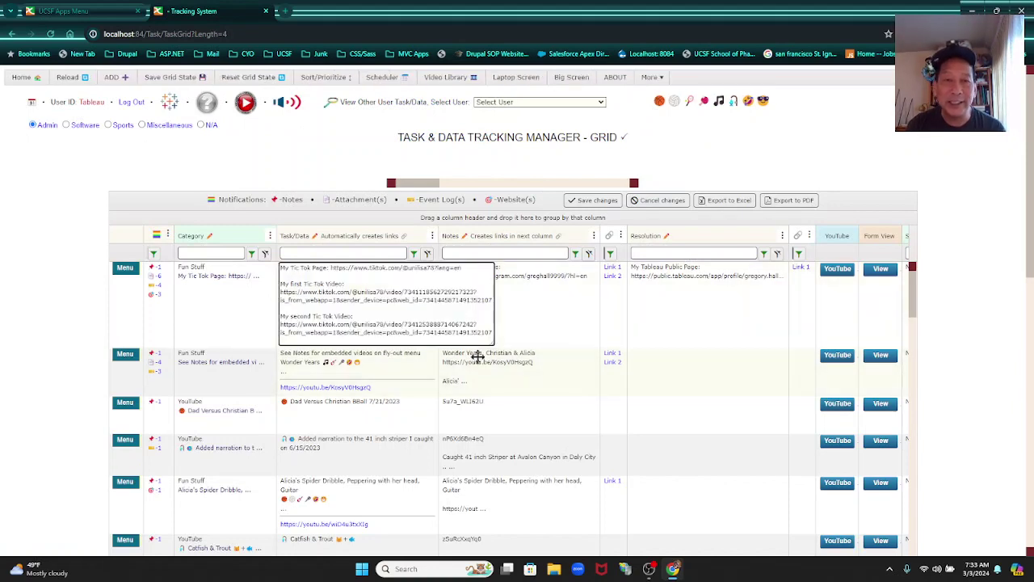
drag(489, 342, 576, 469)
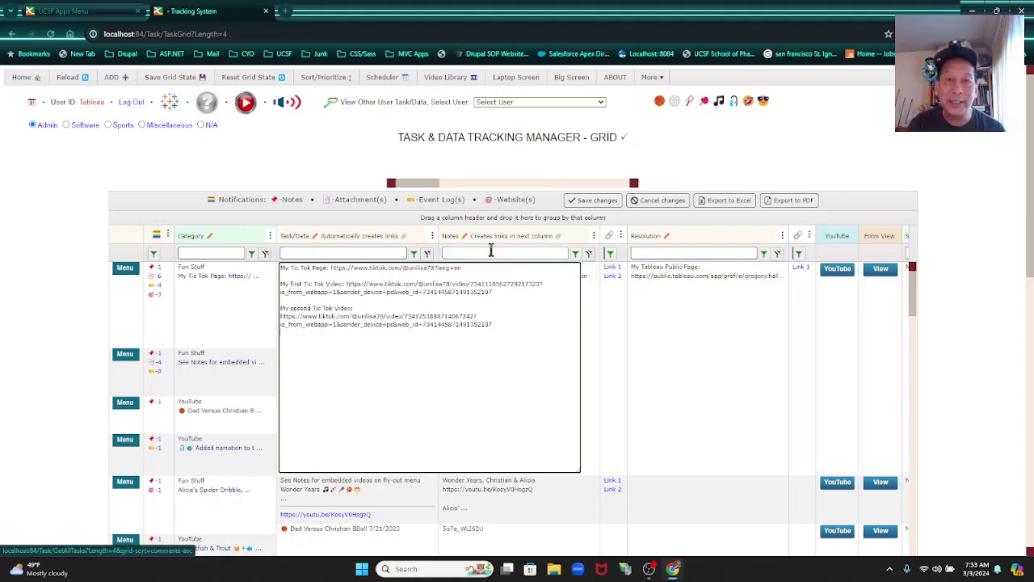
click(547, 166)
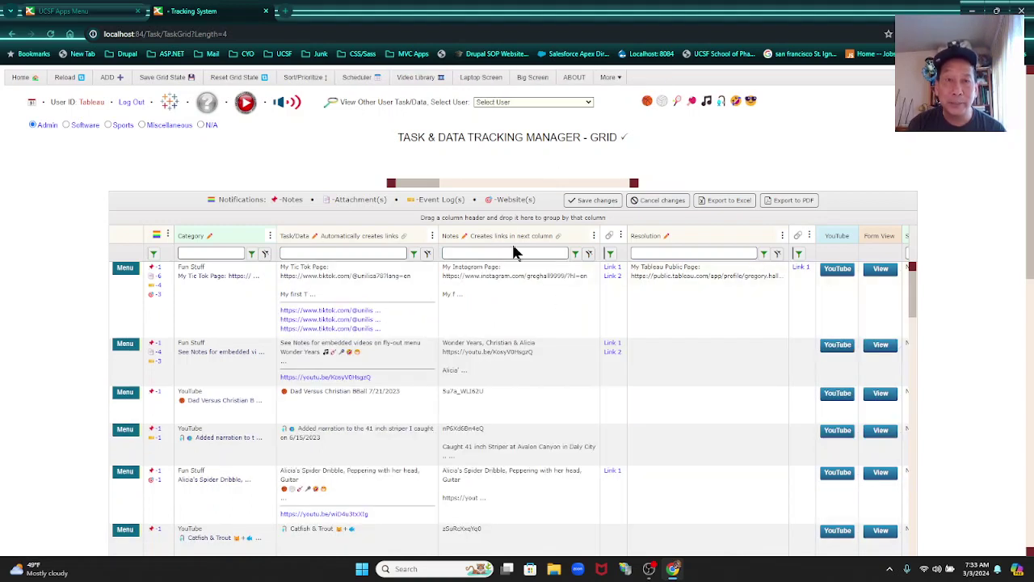
Step: Open the first record's Notes cell for in-grid editing and enlarge its text box, and view the record's read-only details
click(554, 293)
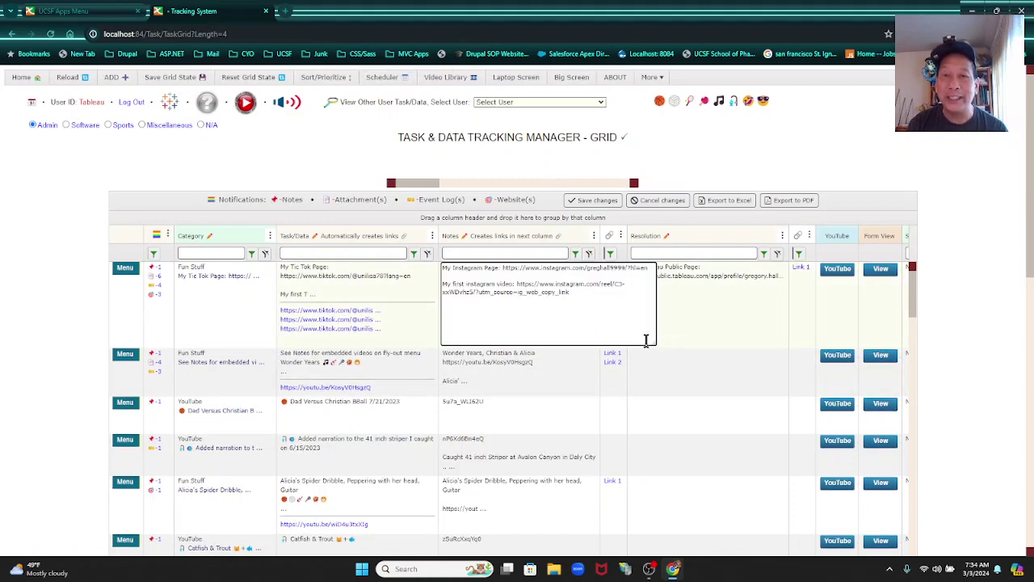
drag(651, 340, 703, 400)
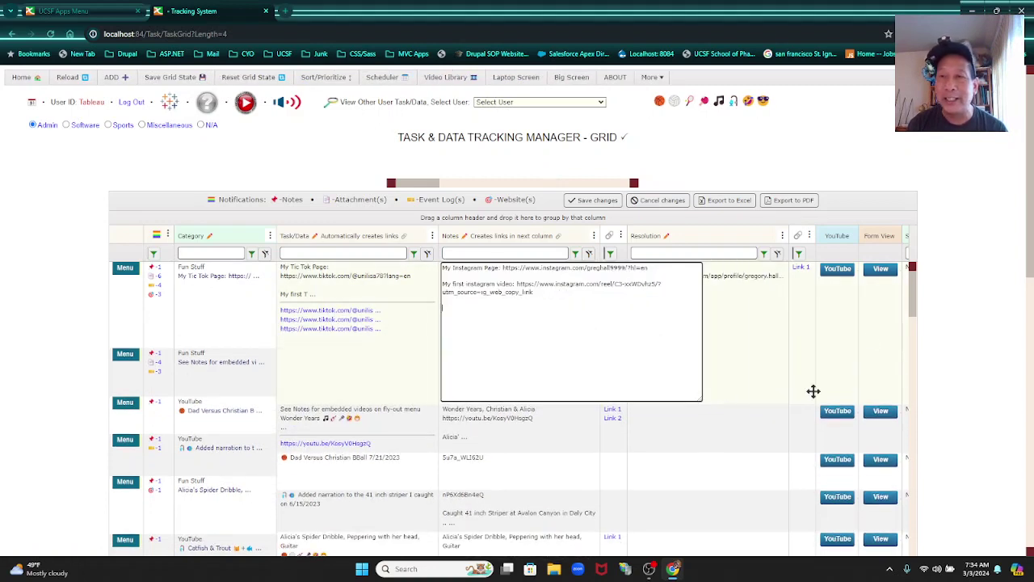
click(881, 269)
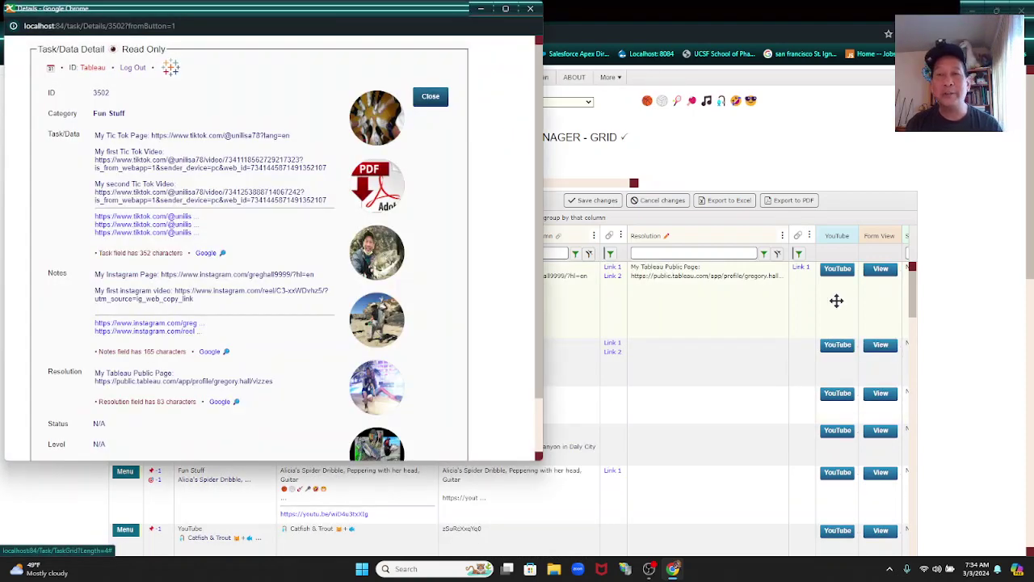
scroll(275, 231, down, 2)
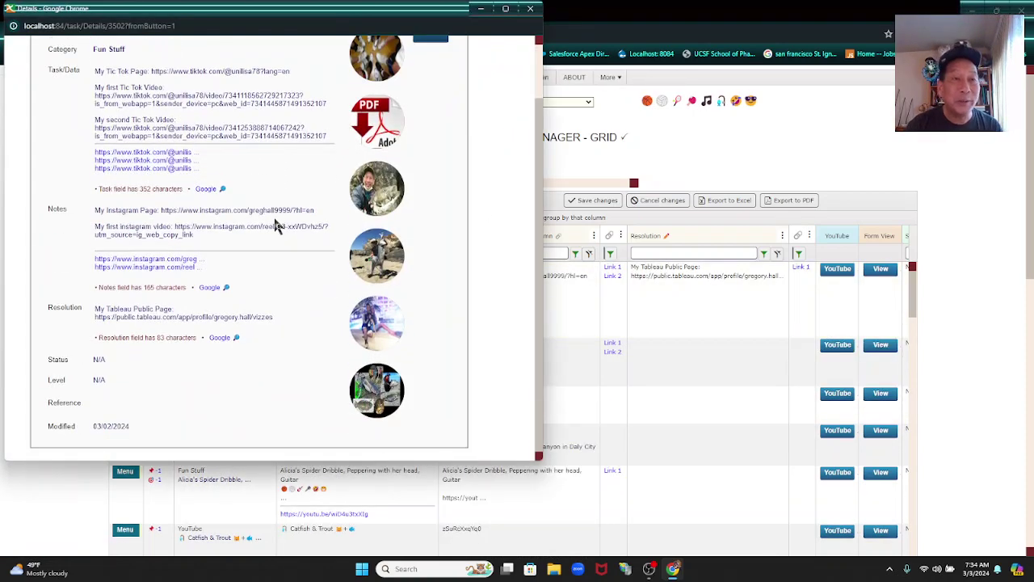
scroll(277, 223, up, 2)
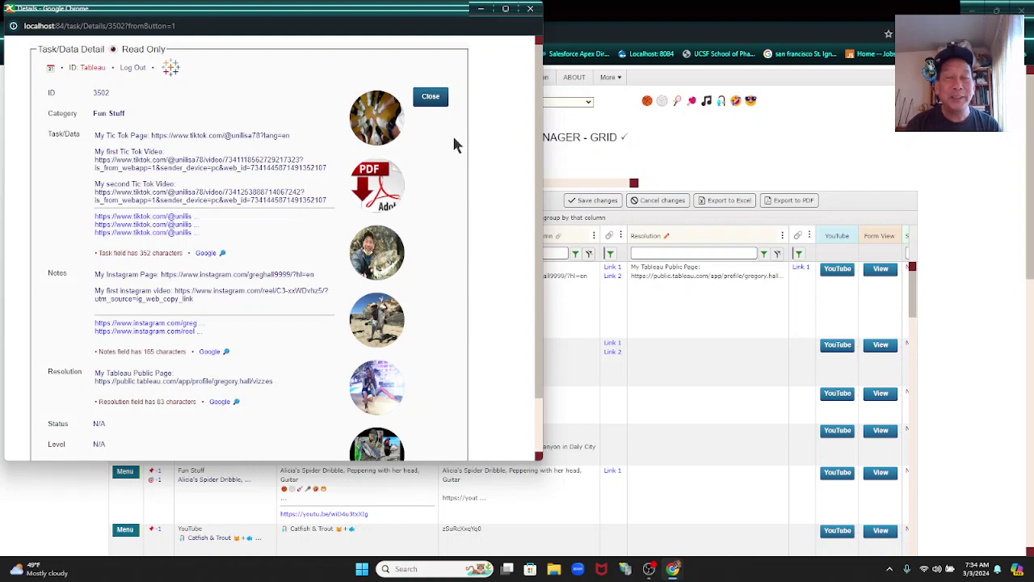
click(431, 97)
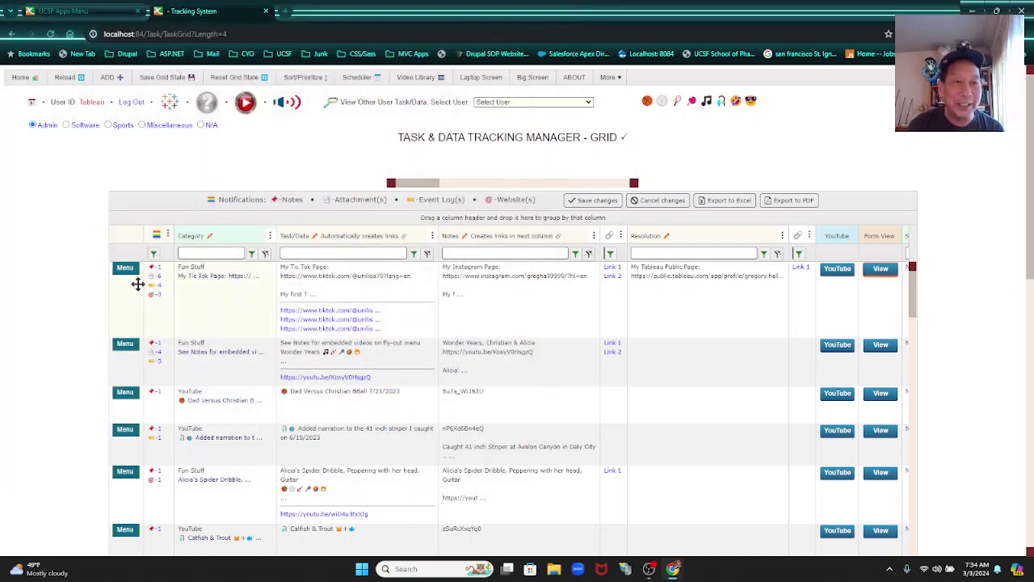
Step: Open the first event log of the first record for editing, inspect its date picker, Hours and Order fields, and return to the listing
click(155, 288)
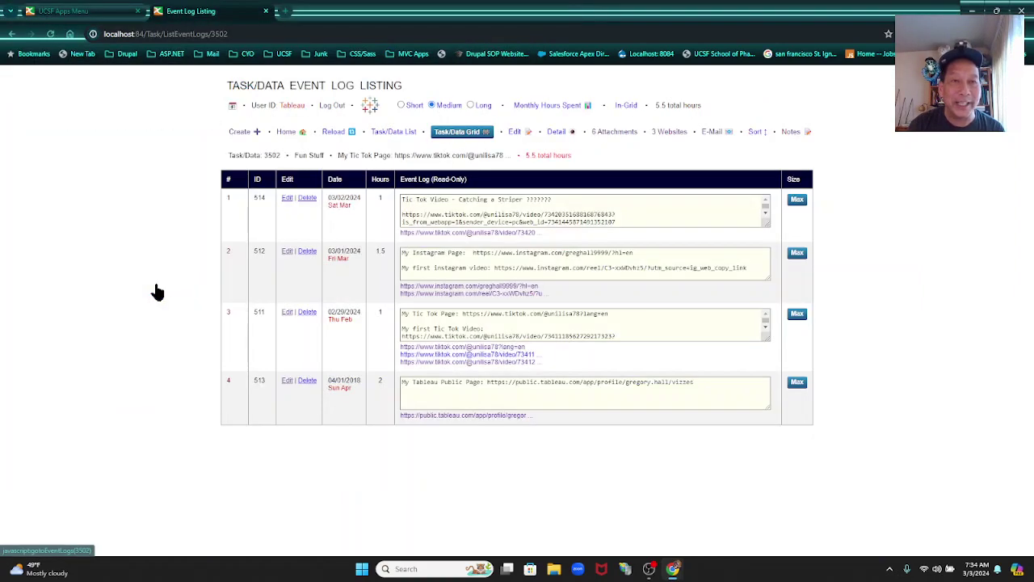
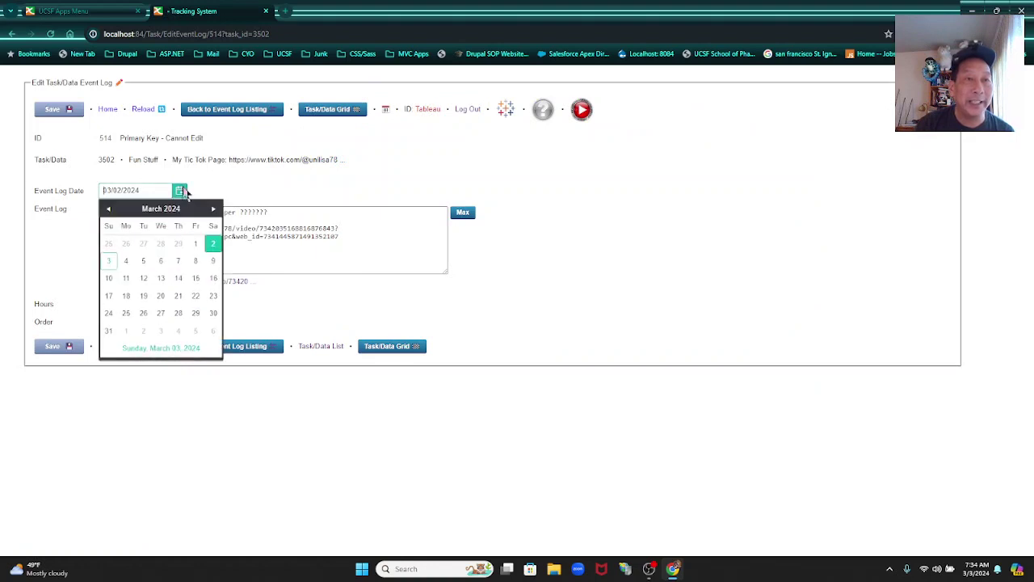
click(236, 181)
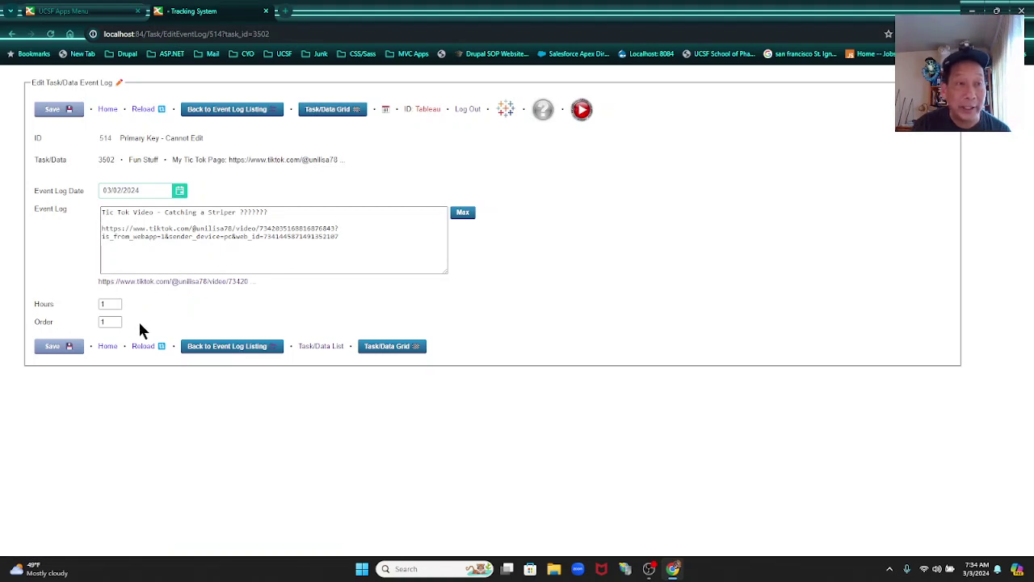
click(102, 319)
text(1)
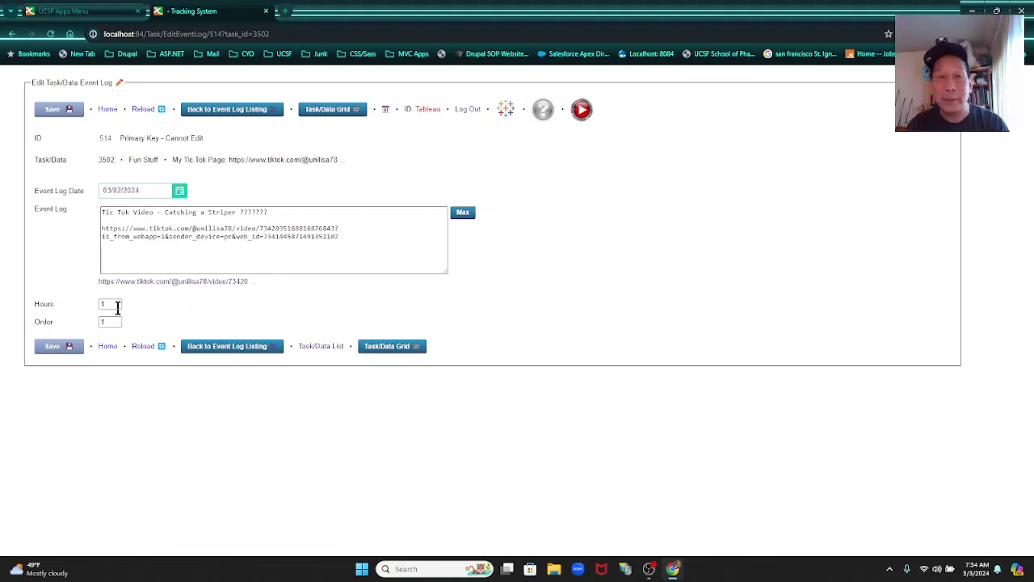
click(242, 347)
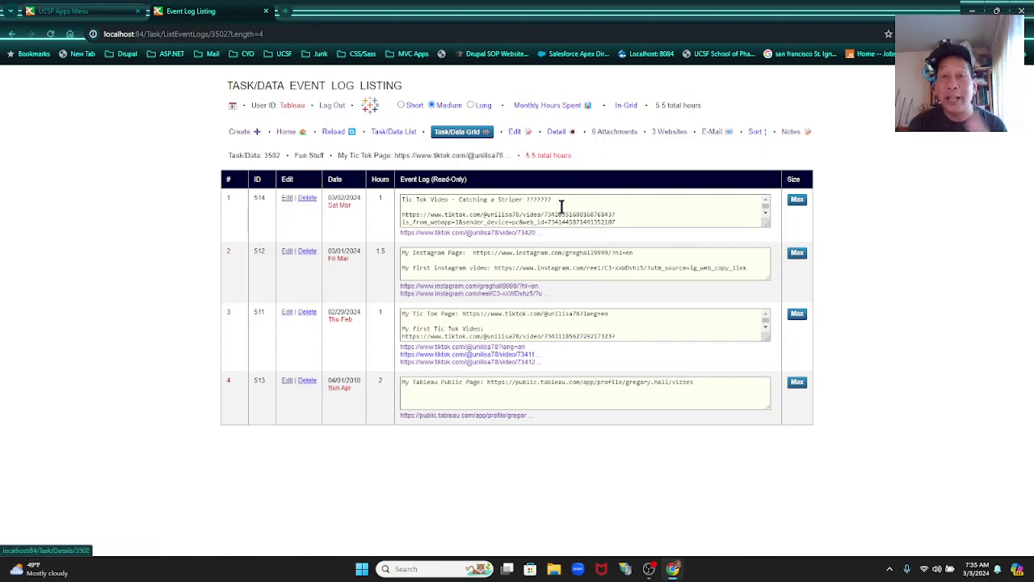
Step: View the record's total hours report and its export formats, close the report, and return to the grid
click(554, 105)
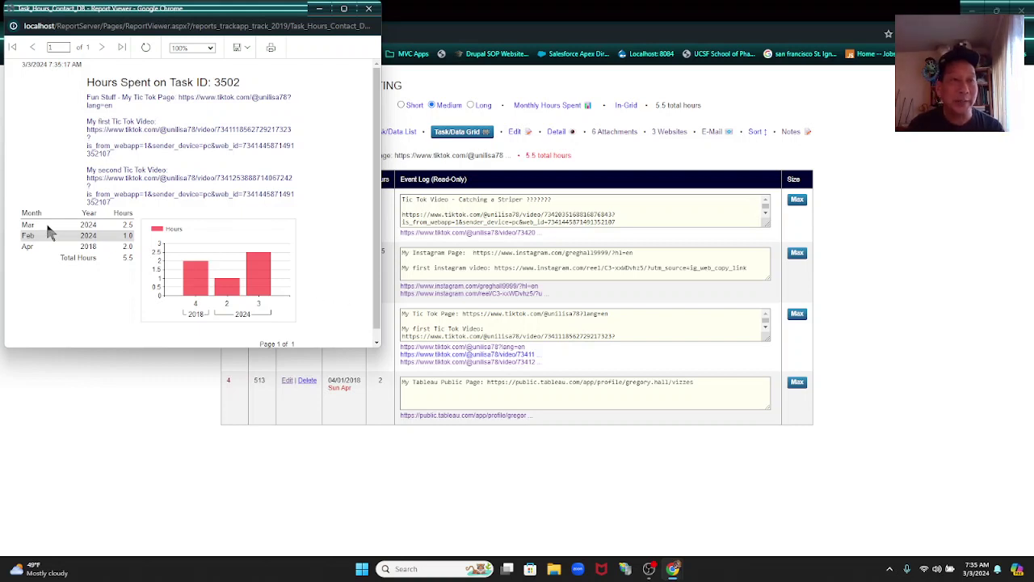
click(246, 51)
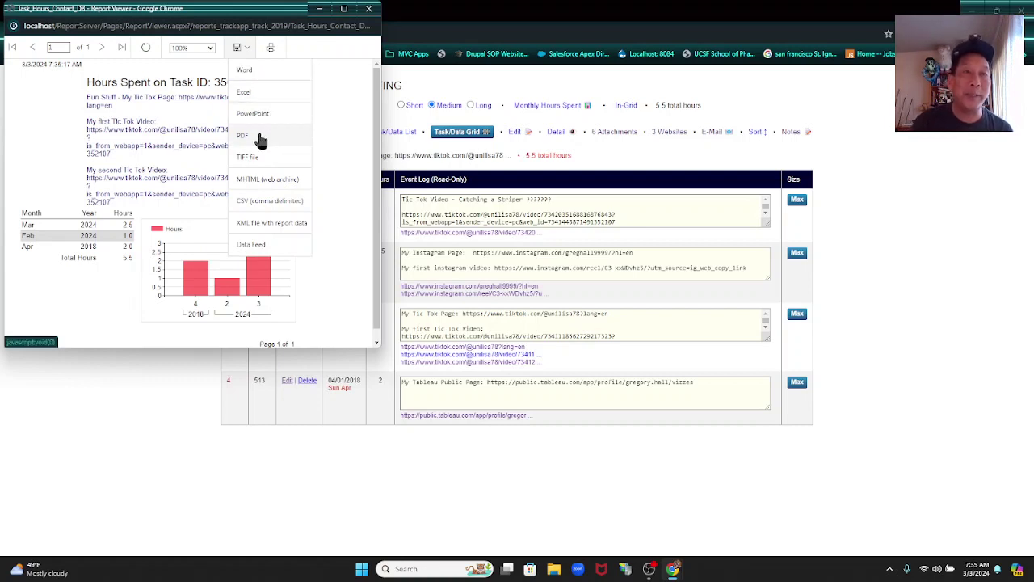
click(369, 8)
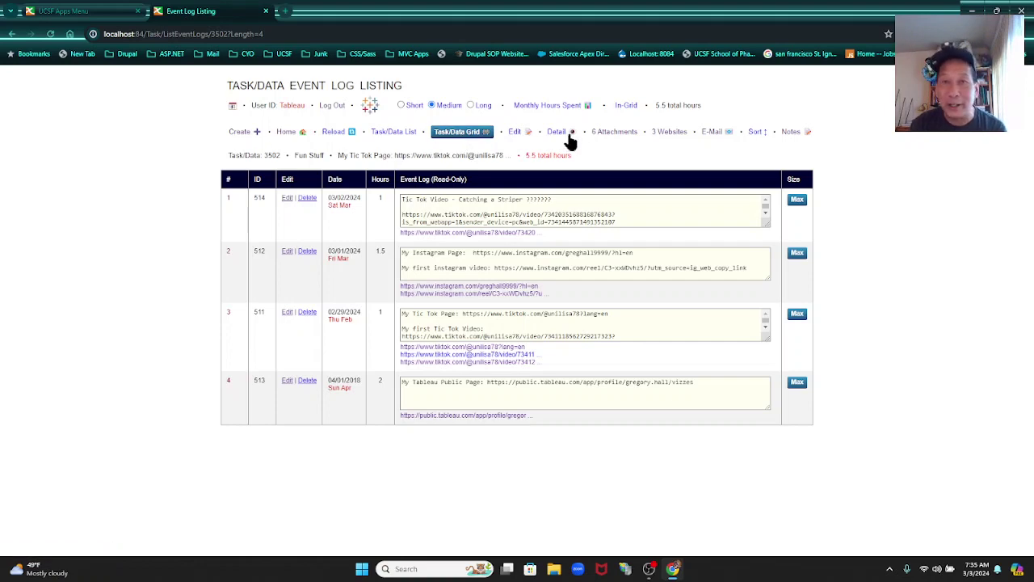
click(465, 133)
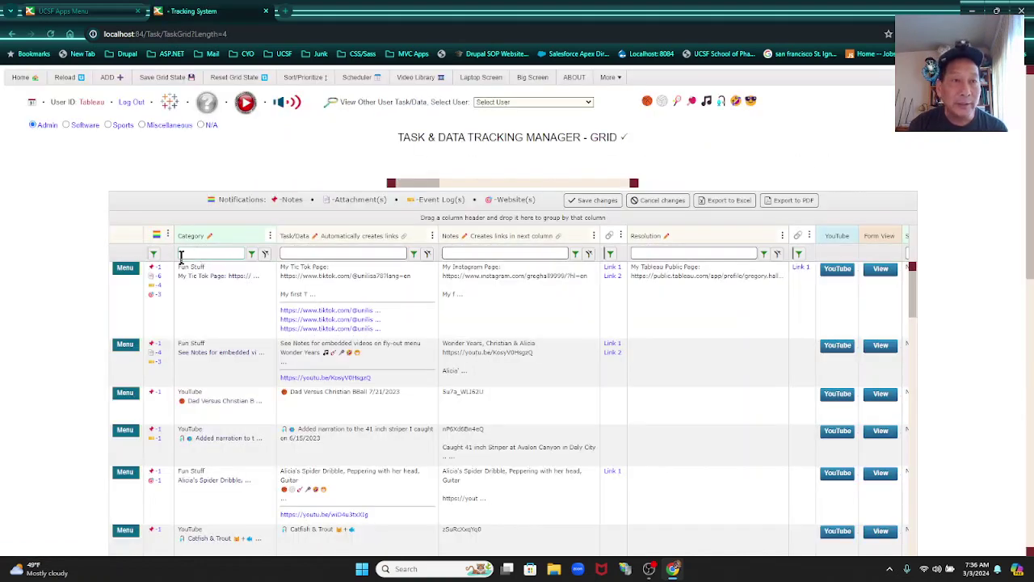
Step: Open the first record's website listing, view its linked Instagram page, close that page, and return to the grid
click(152, 295)
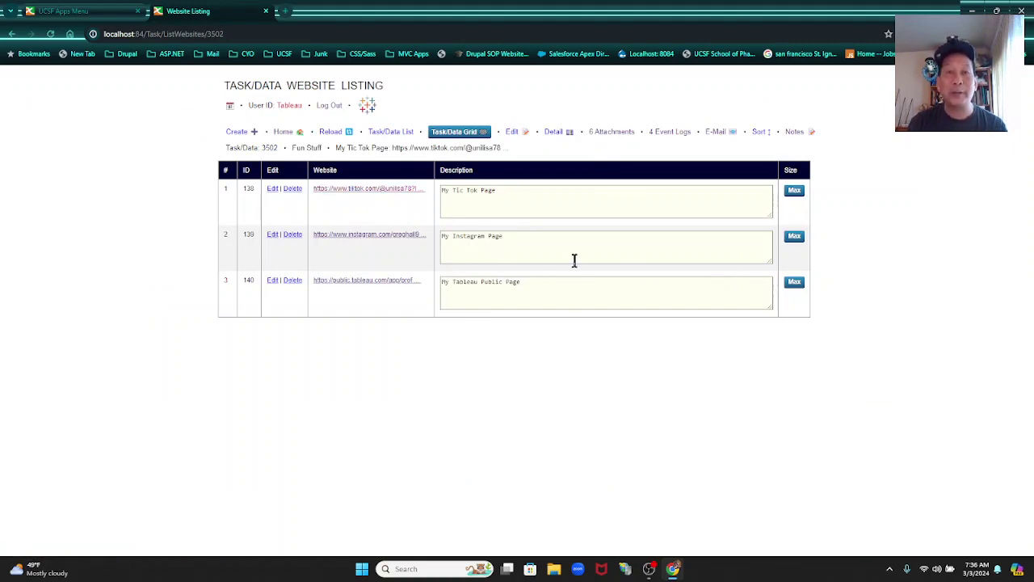
click(374, 241)
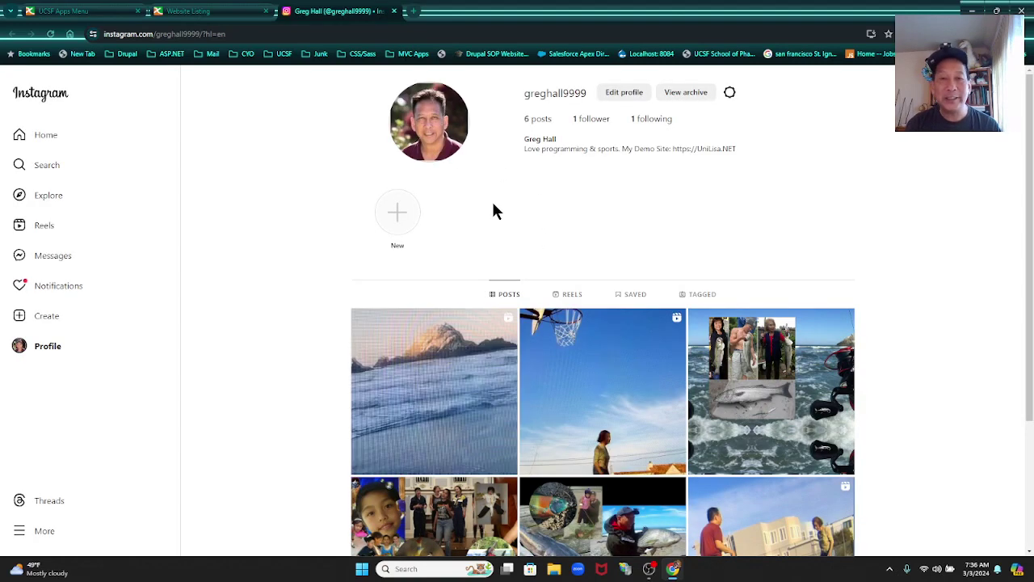
click(395, 11)
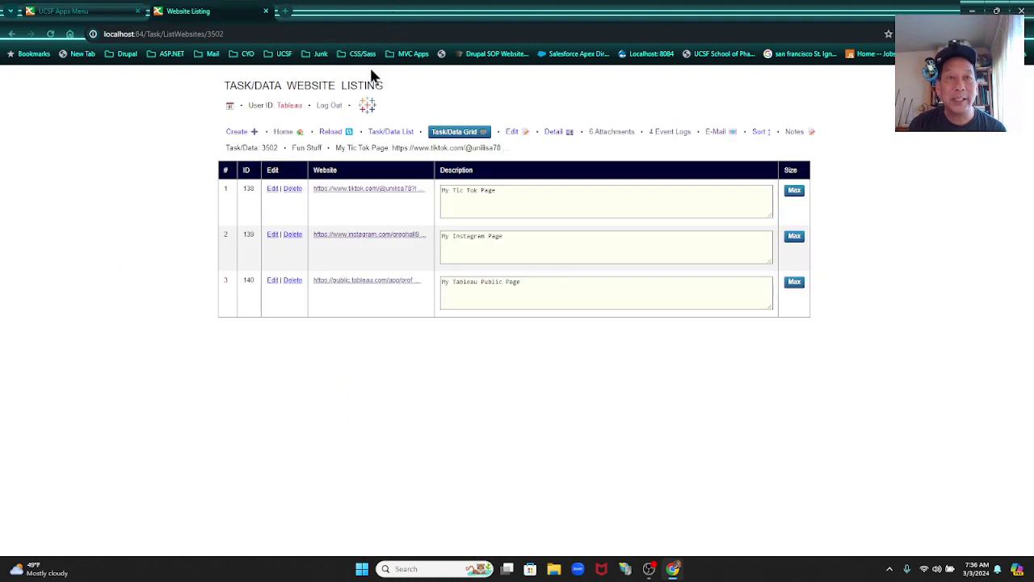
click(450, 138)
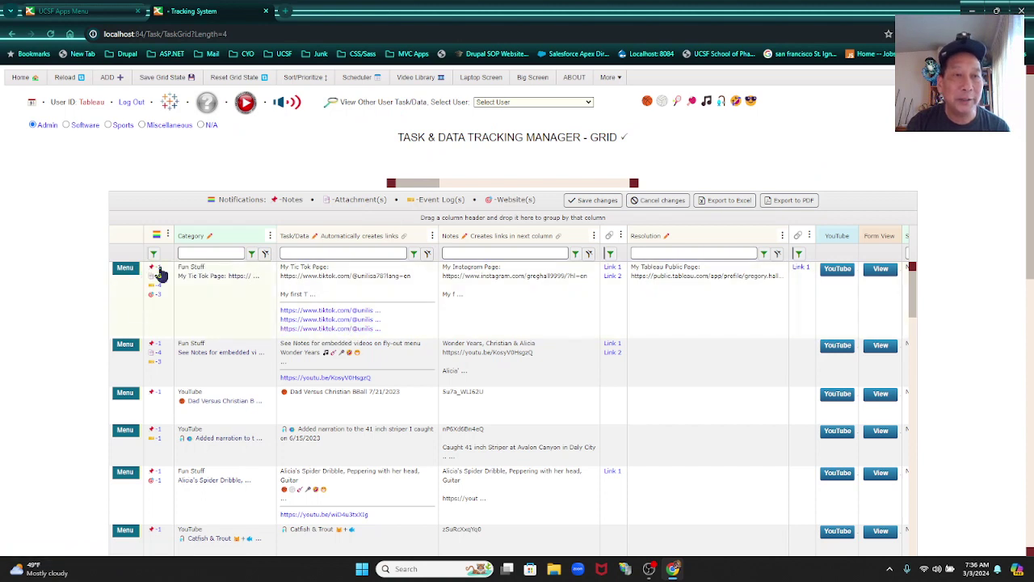
click(127, 271)
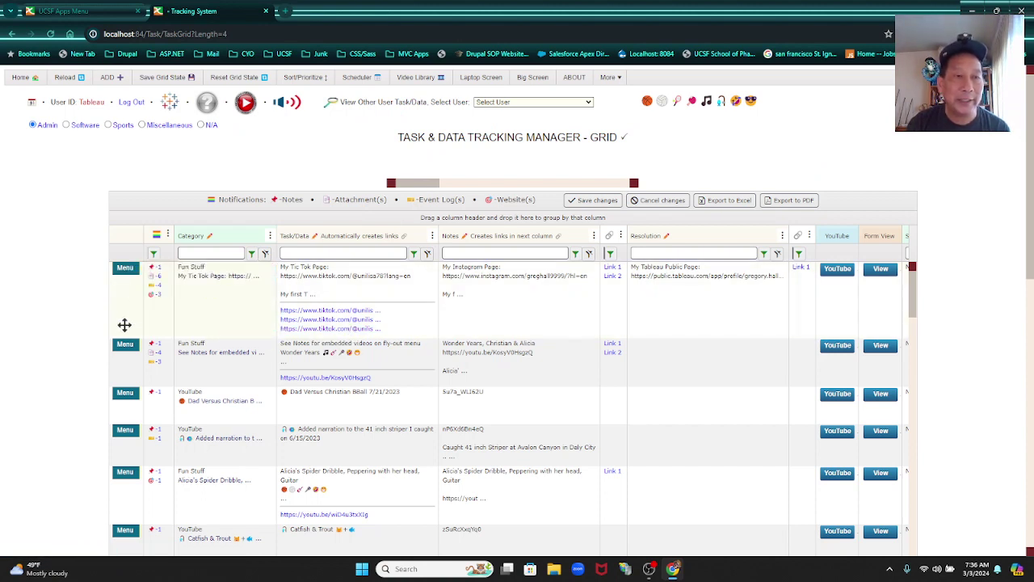
mouse_move(127, 271)
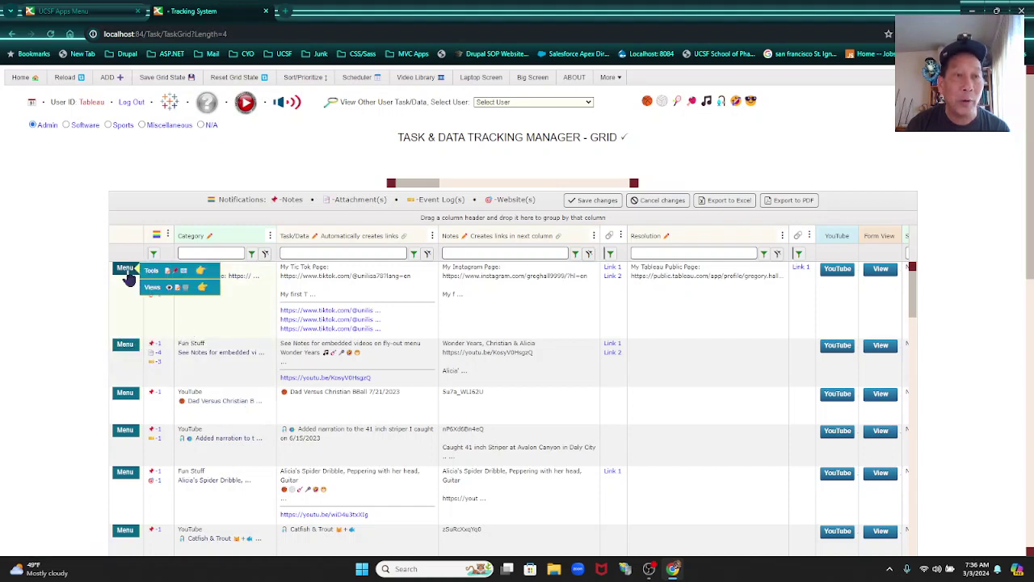
mouse_move(174, 287)
click(215, 278)
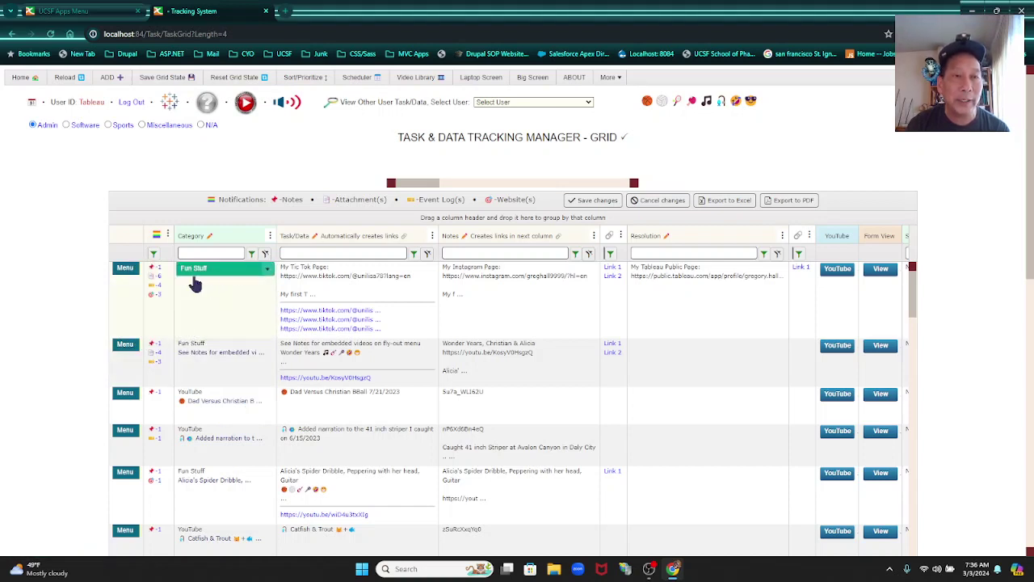
click(162, 203)
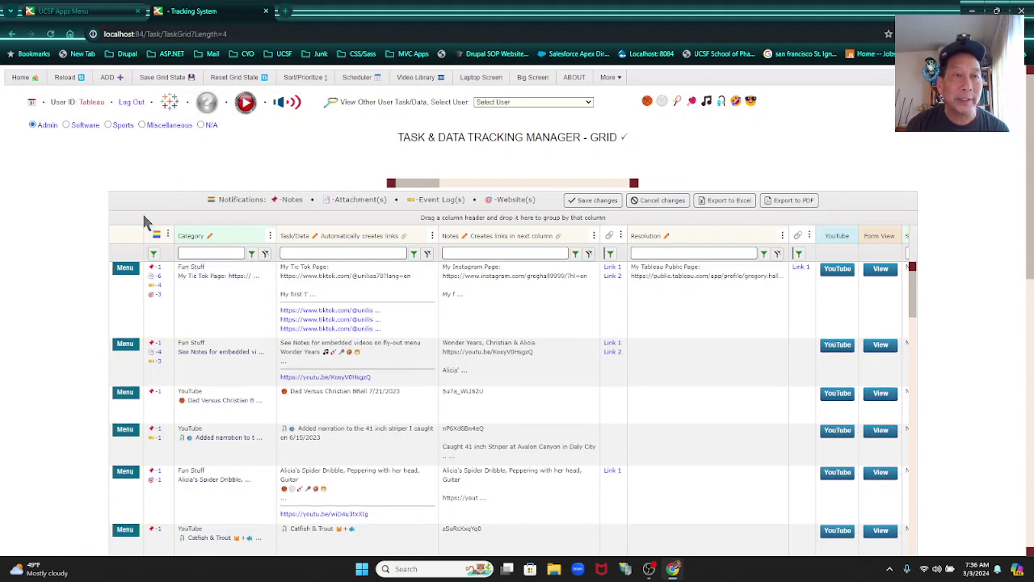
Step: Open the first record's e-mail form and uncheck all of its reference files
mouse_move(129, 268)
mouse_move(170, 271)
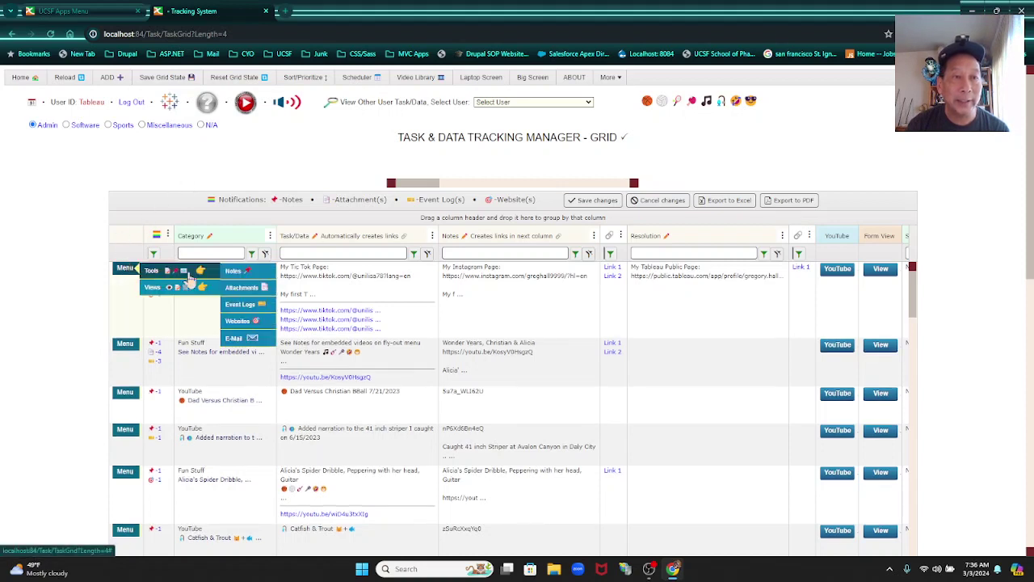
click(242, 339)
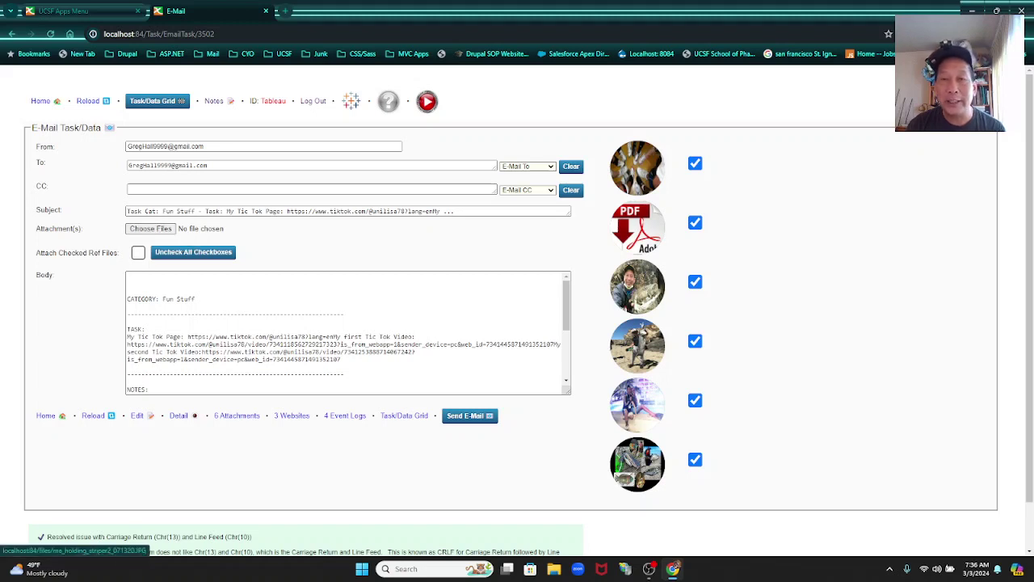
click(695, 165)
click(695, 223)
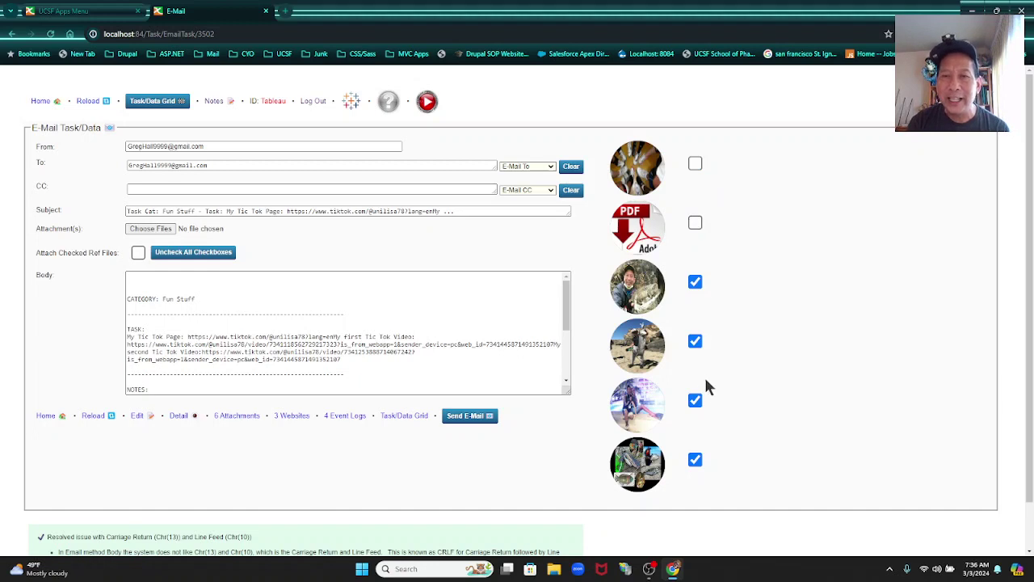
click(696, 343)
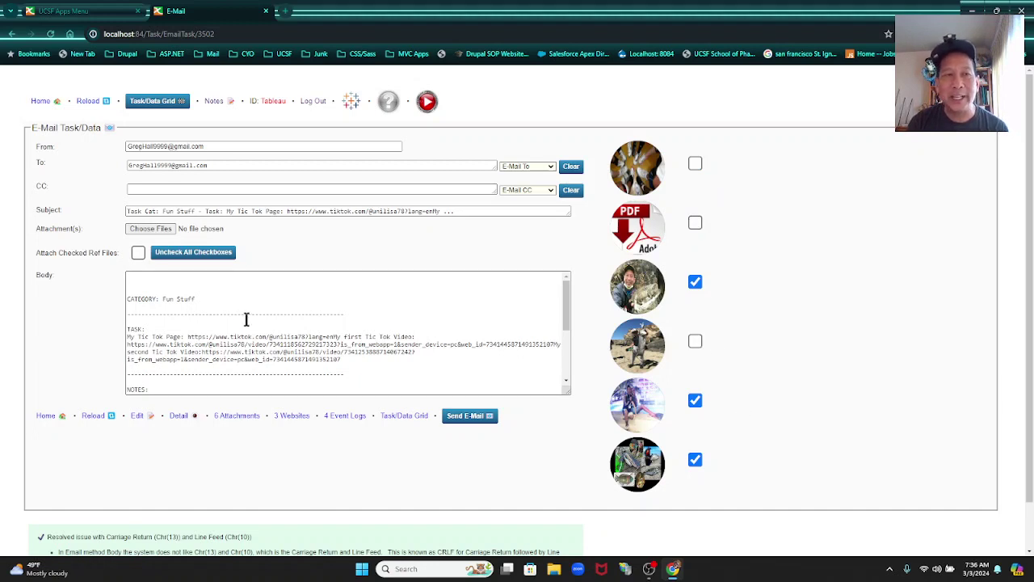
click(196, 253)
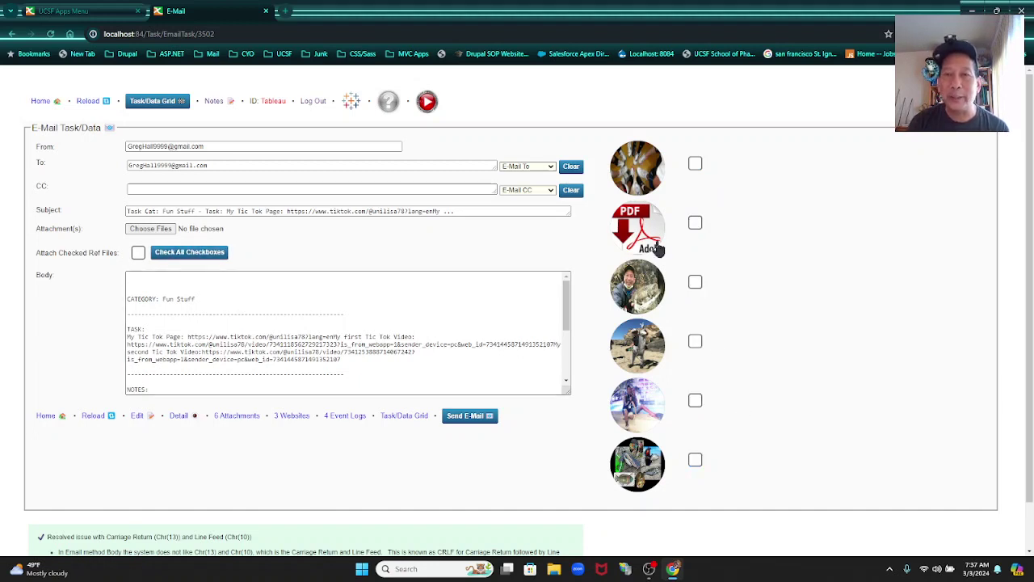
Step: Select the second, fourth and fifth reference files for the e-mail and enable attaching the checked reference files
click(695, 223)
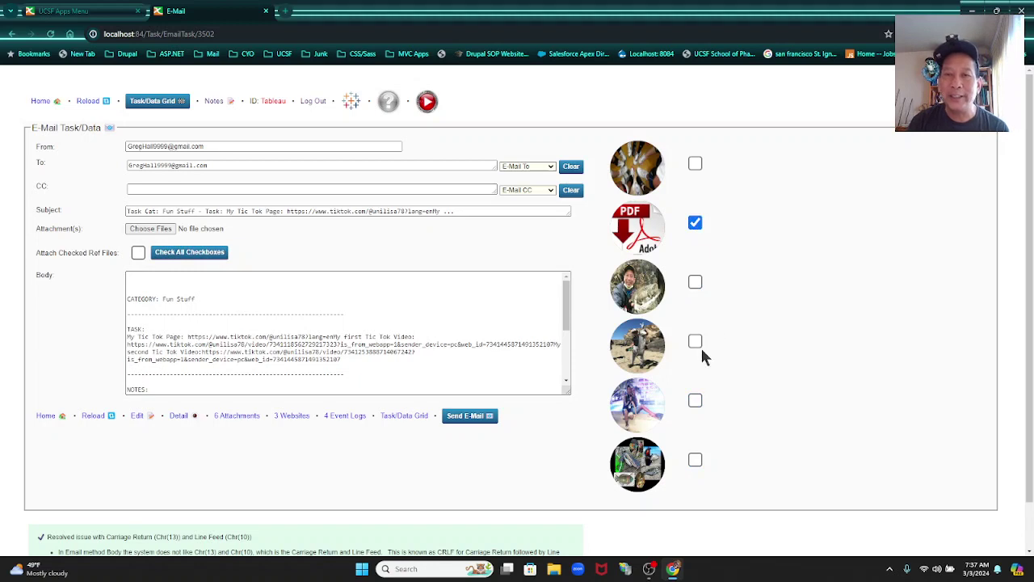
click(694, 343)
click(695, 400)
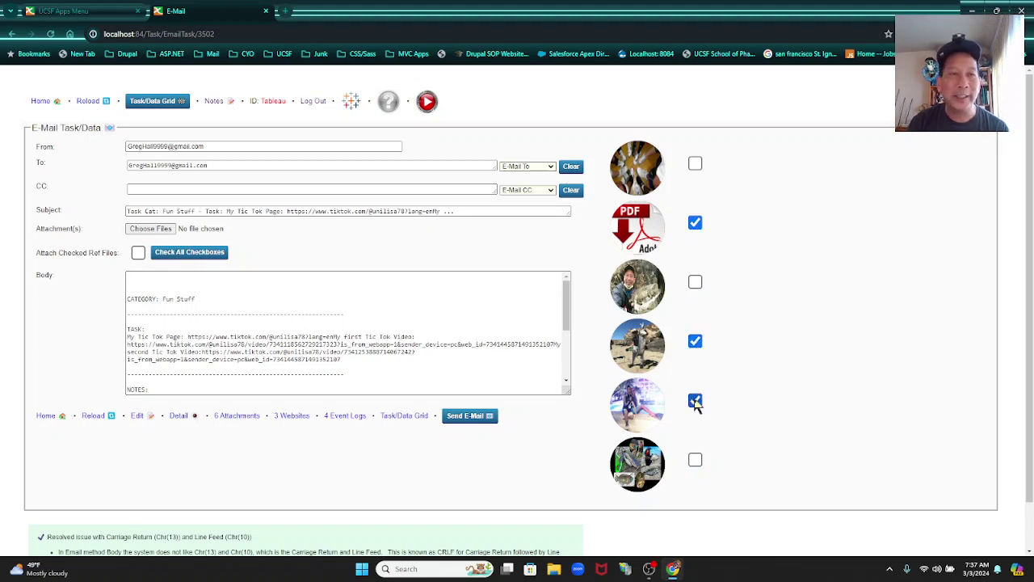
click(138, 253)
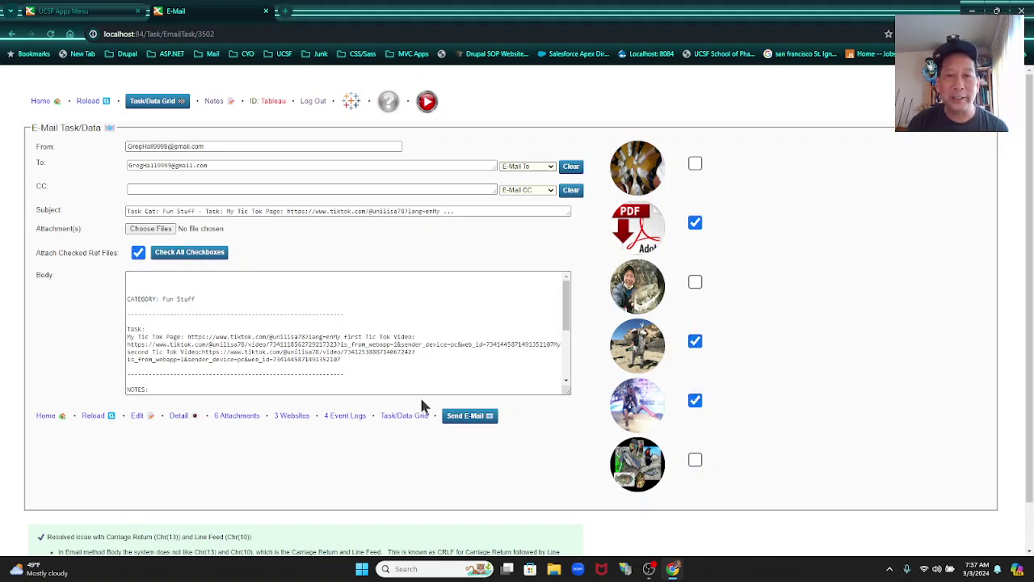
Step: Return to the grid and examine its pager, edit-mode field notes and the Telerik DataGrid feature list beneath it
click(172, 108)
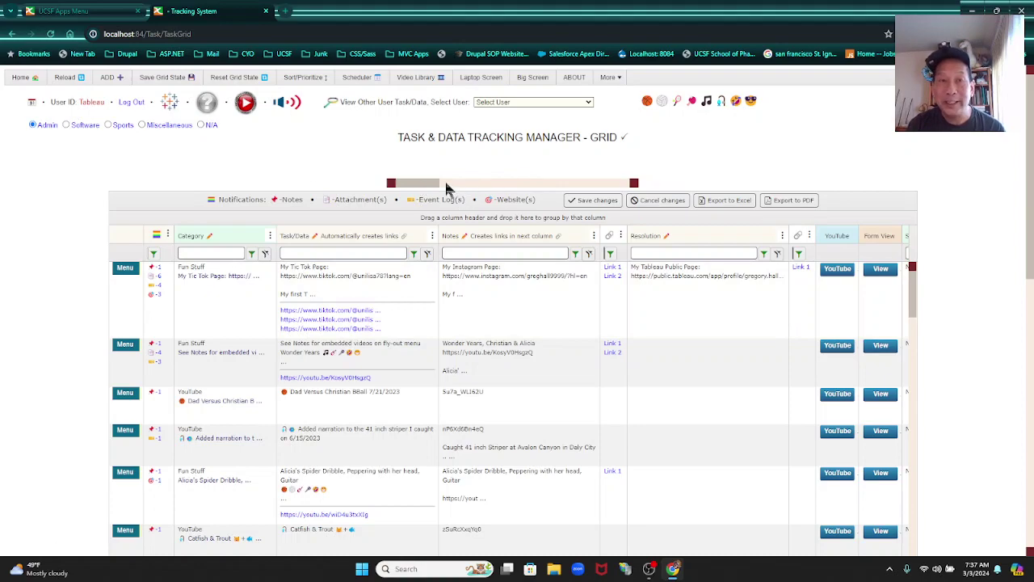
drag(1029, 235, 1029, 441)
drag(546, 215, 889, 353)
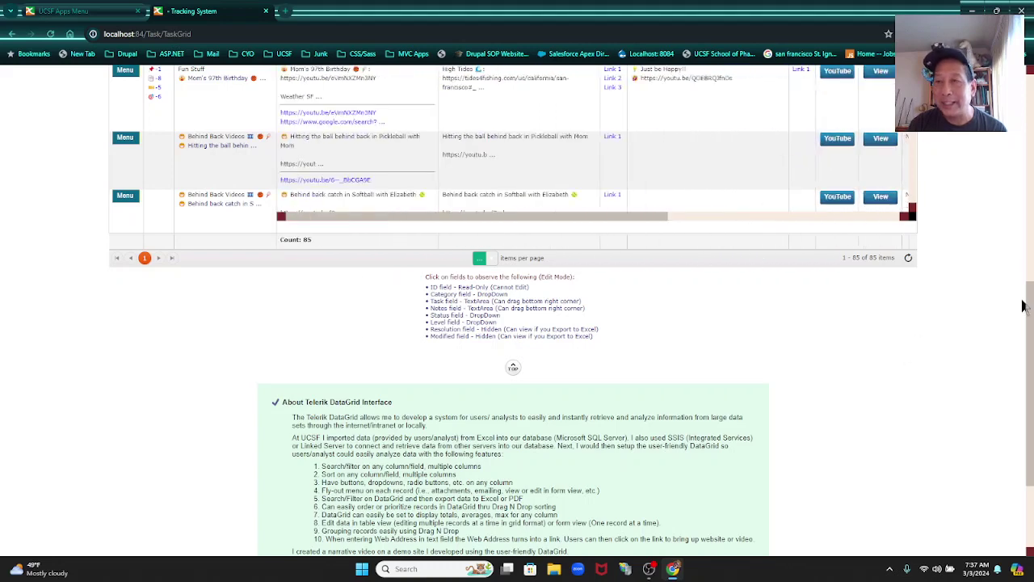
drag(1029, 321, 1012, 129)
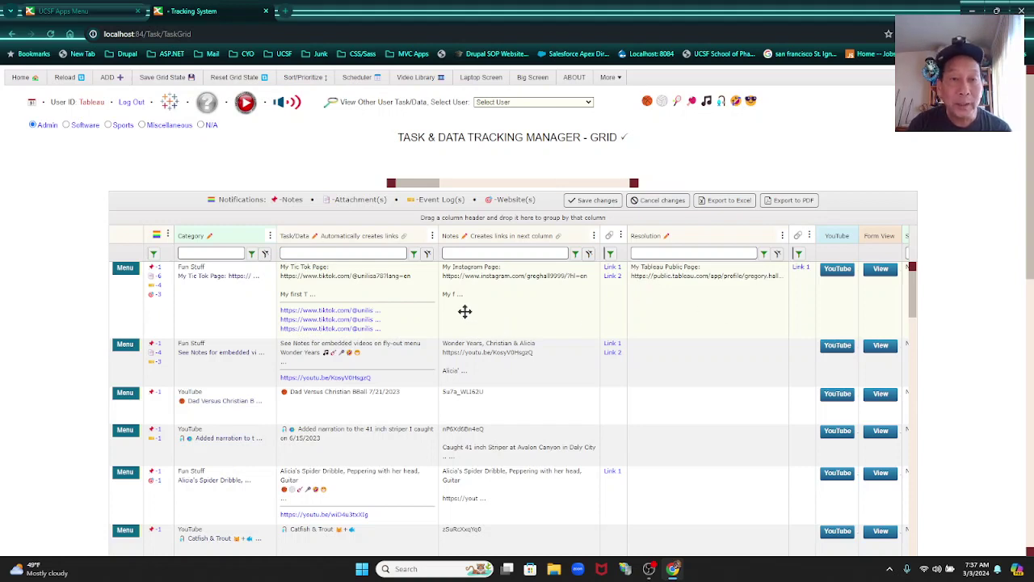
Step: Filter the Task/Data column for records that contain "wonder"
click(362, 254)
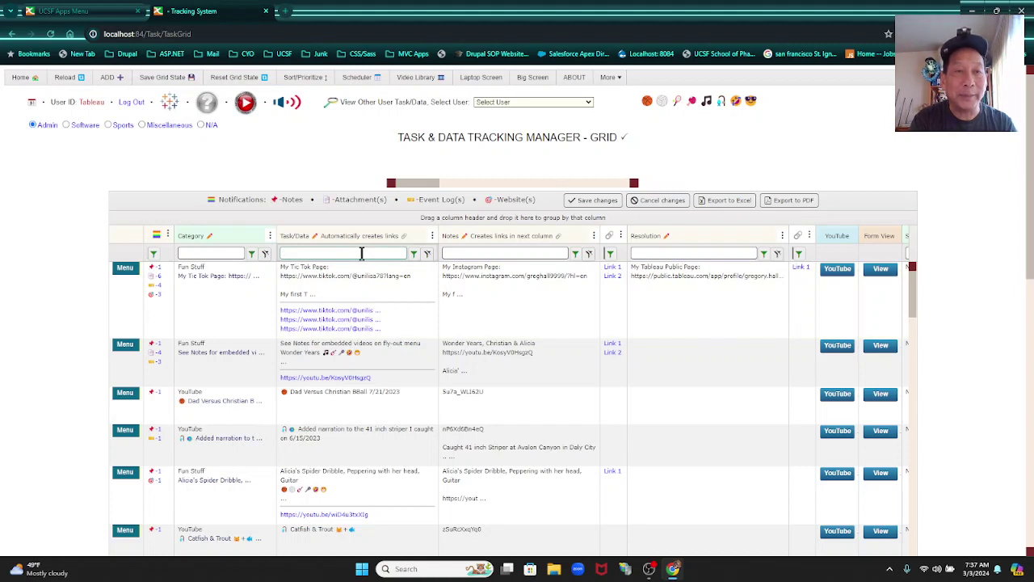
text(wo)
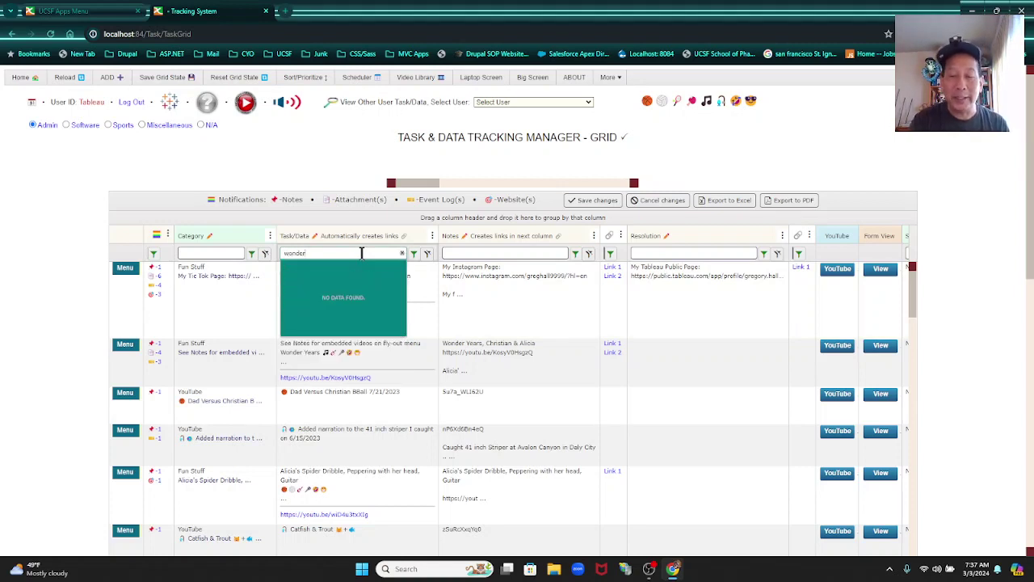
text(nder)
key(Return)
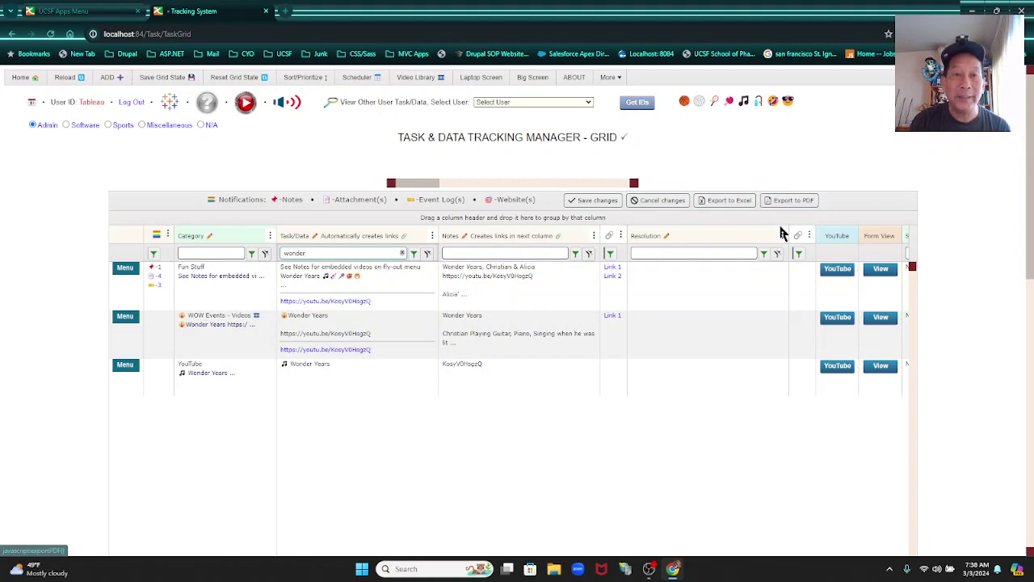
click(414, 256)
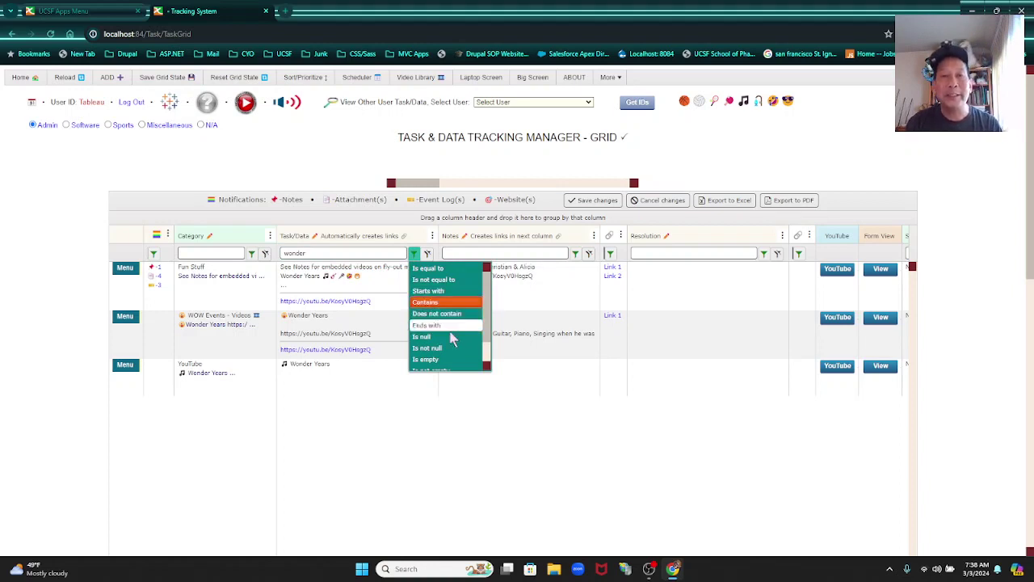
click(445, 303)
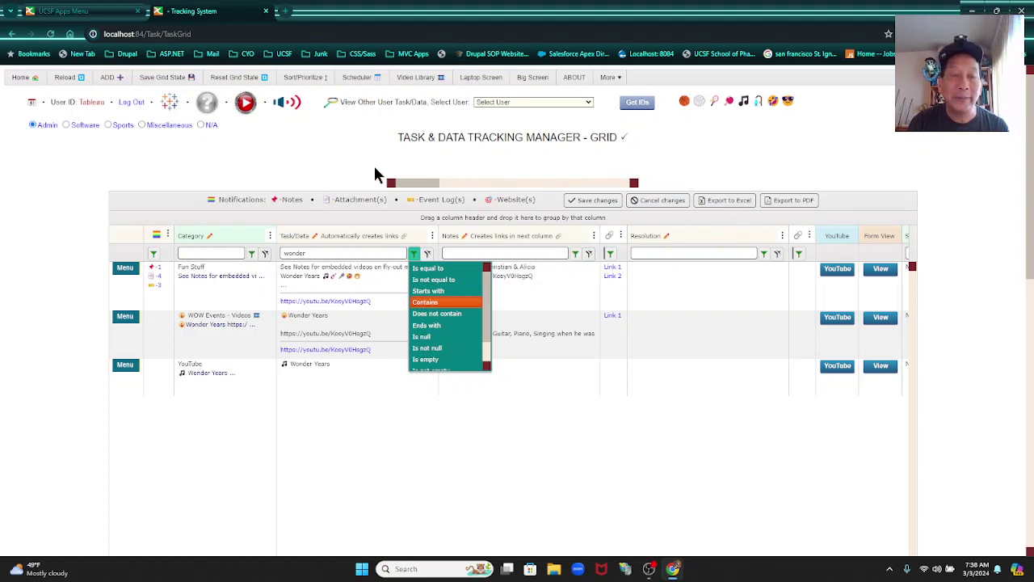
Step: Save the filtered grid state, then view the first record's notes and return to the grid
click(166, 81)
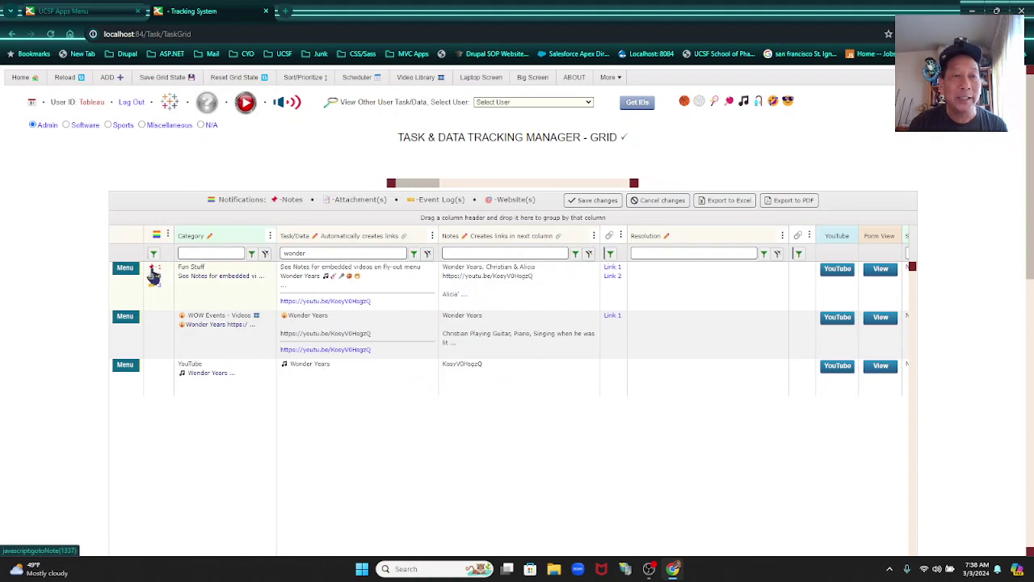
click(153, 277)
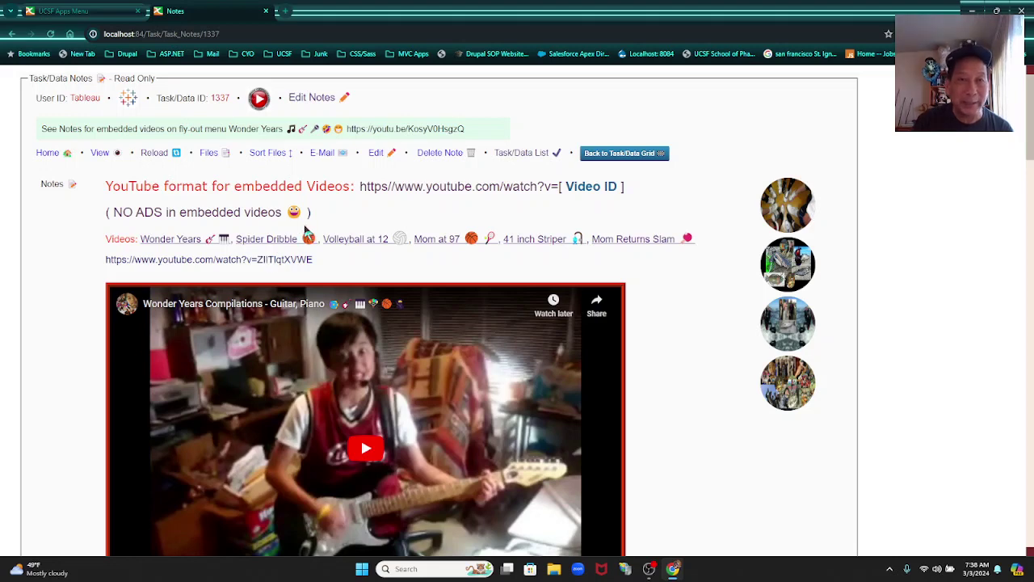
click(619, 158)
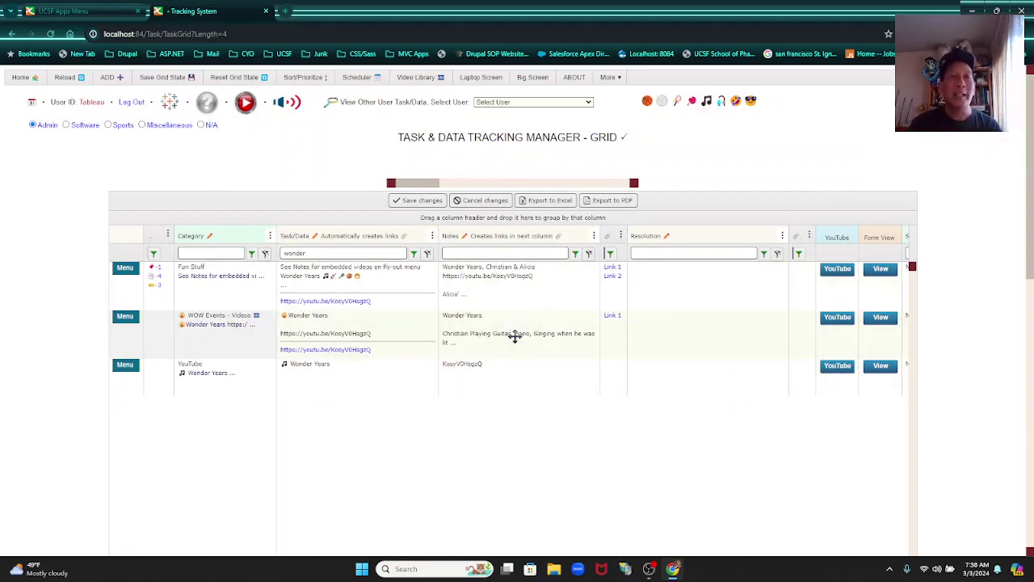
Step: Open Players Analysis from the home page and switch its chart to vertical stacked bars
click(20, 78)
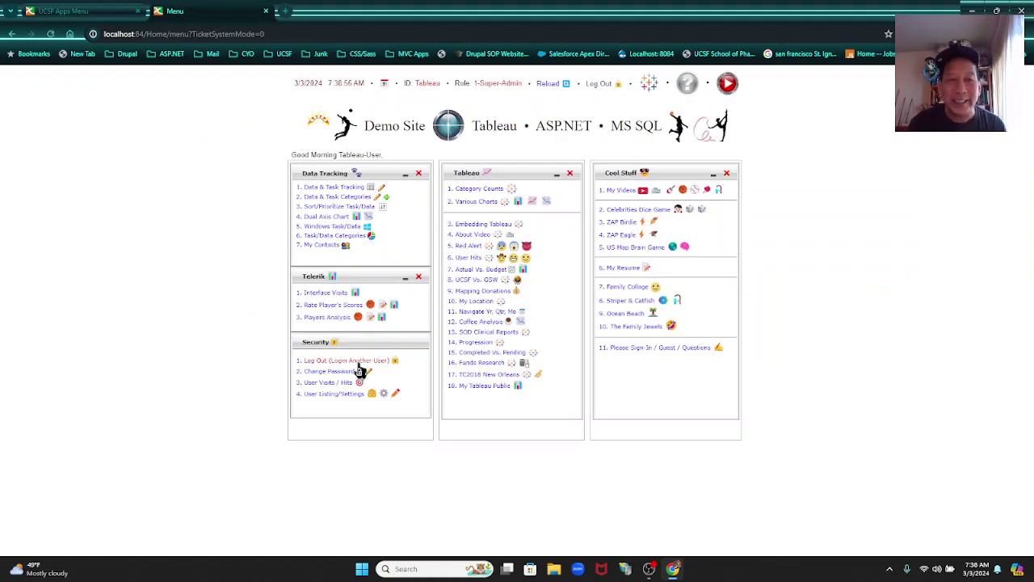
click(338, 314)
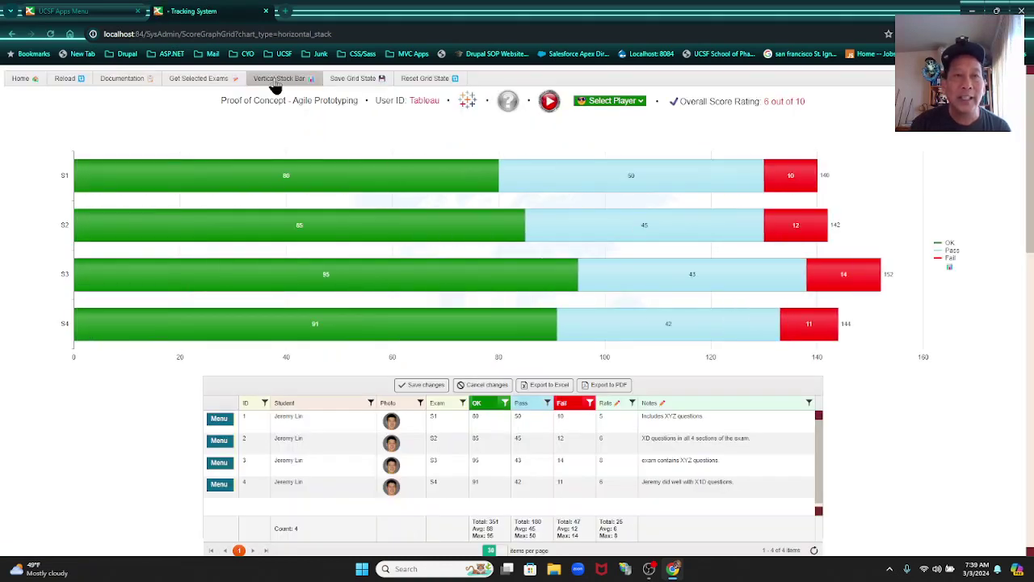
click(274, 81)
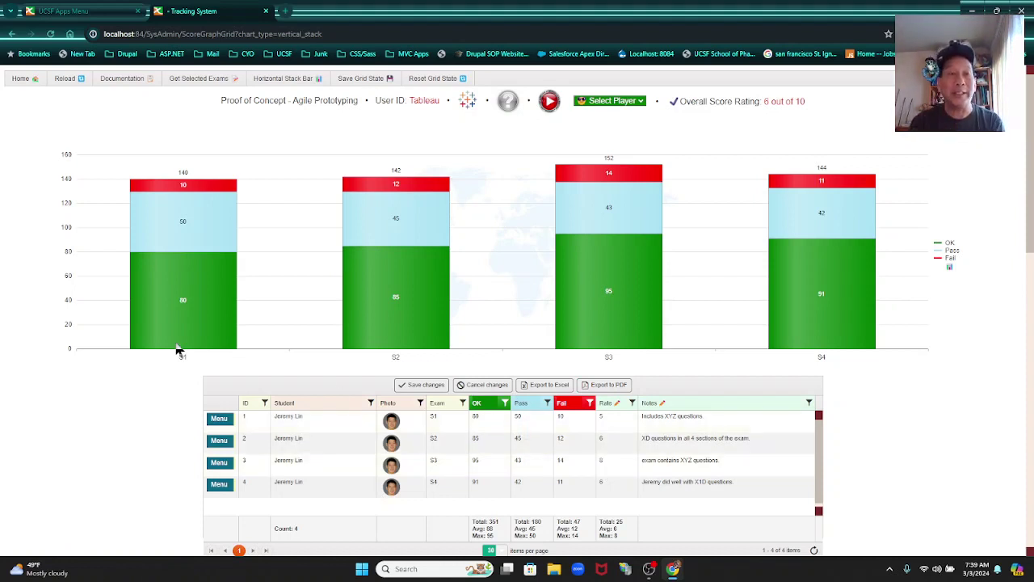
Step: Add the Pass segments of S1, S2 and S3 to the chart's total, and remove S3 from it again
click(202, 224)
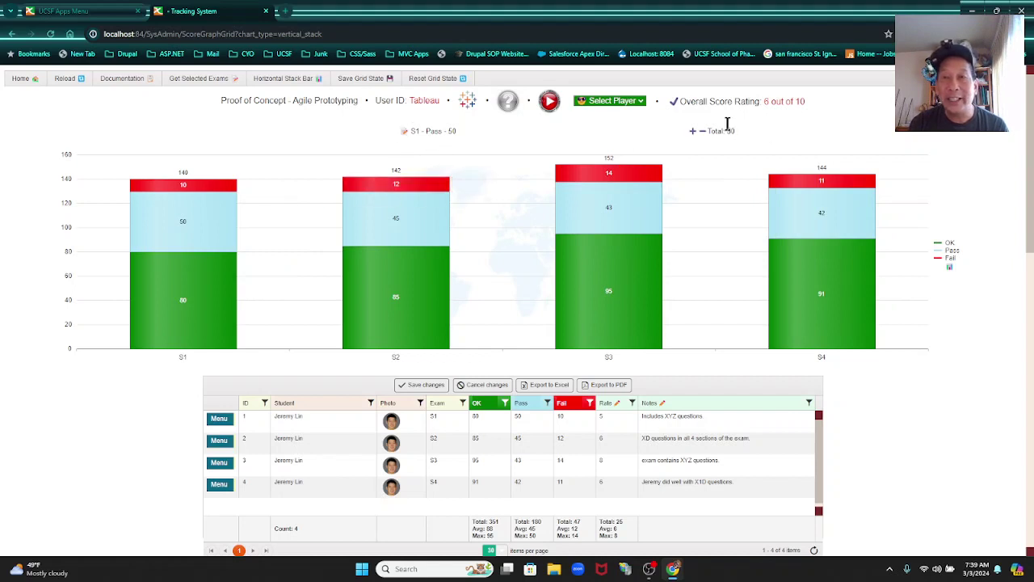
click(434, 231)
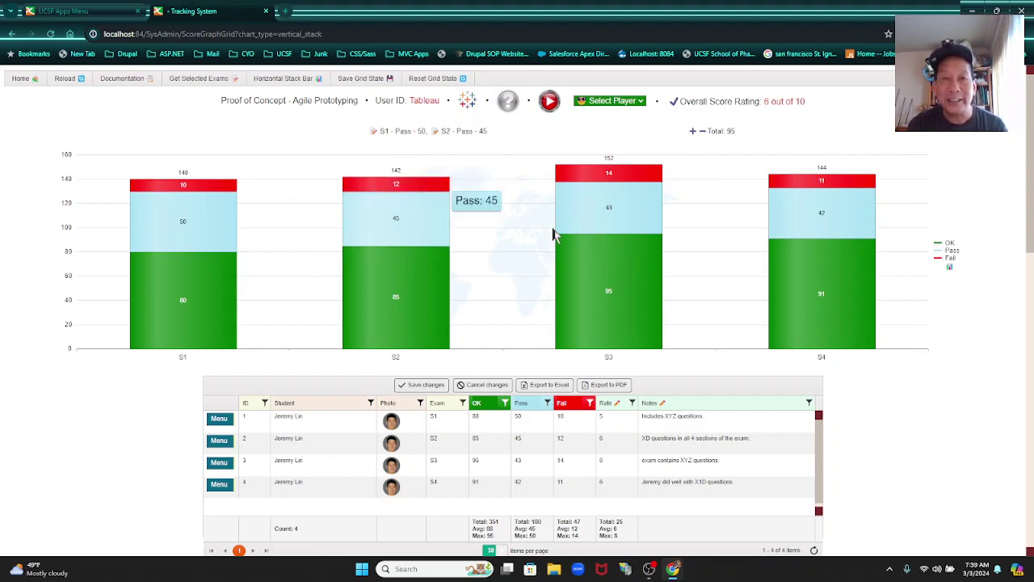
click(571, 200)
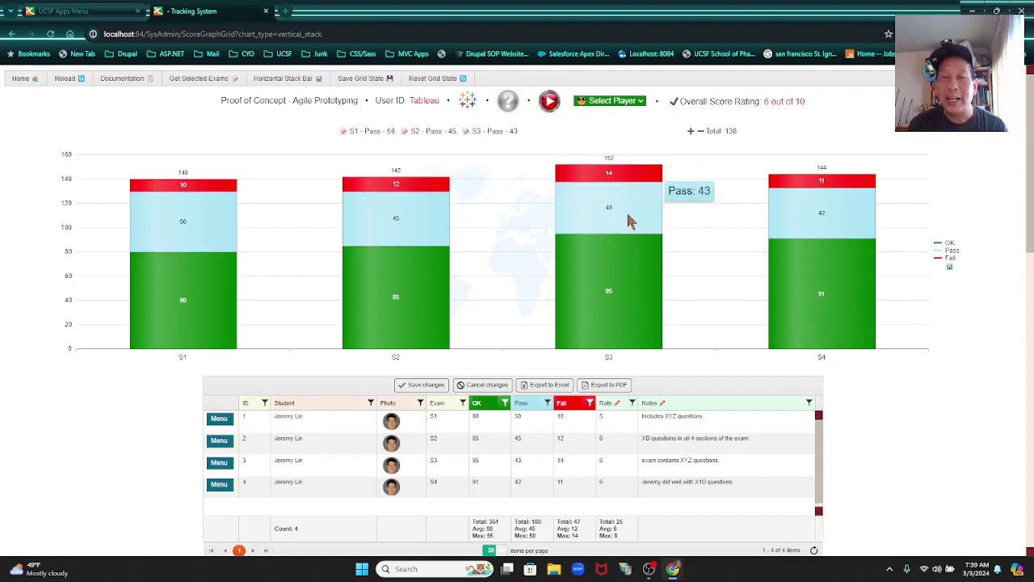
click(603, 219)
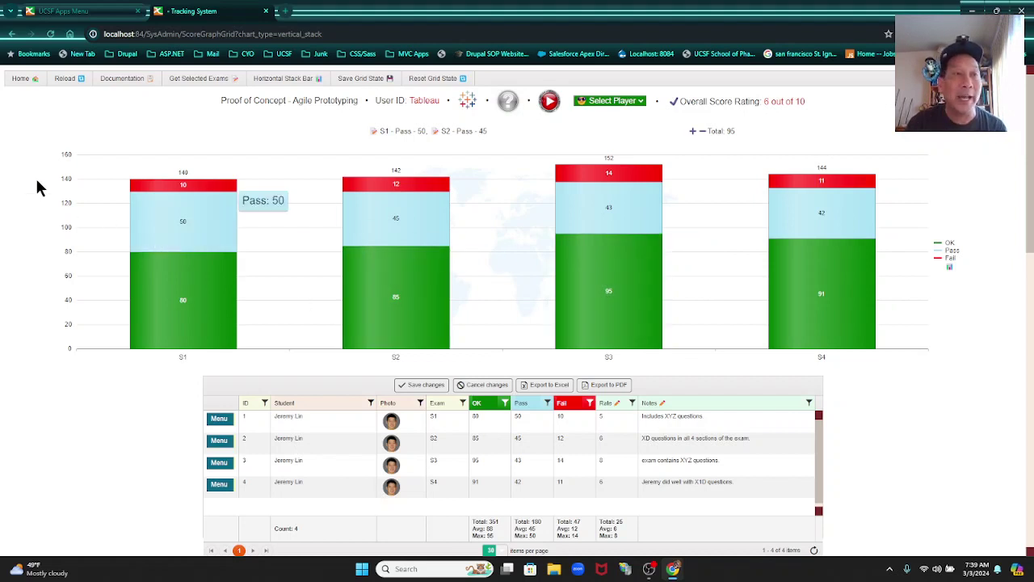
Step: Go back to the Data & Task Tracking grid through the home page and reset its saved grid state
click(20, 80)
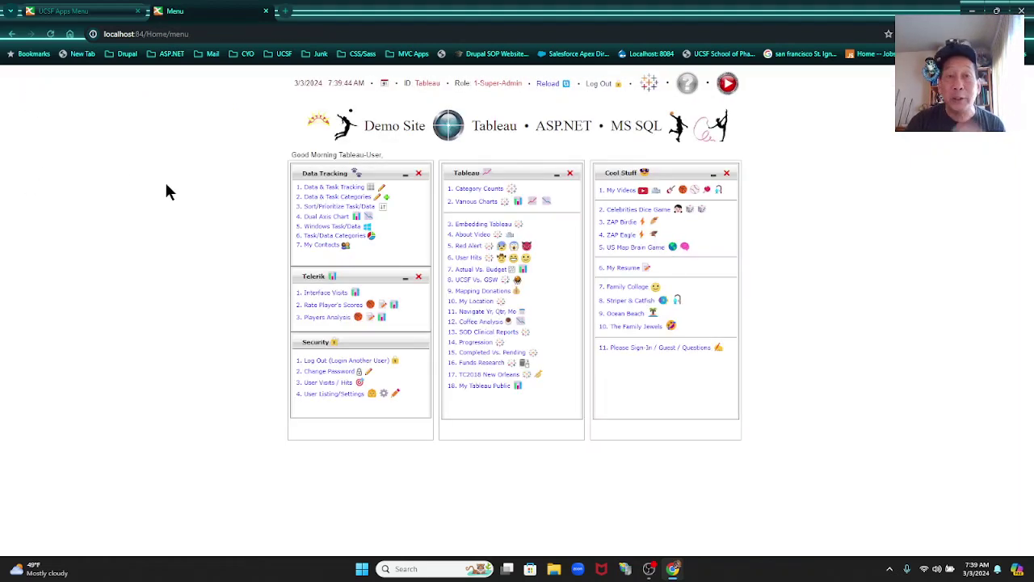
click(333, 191)
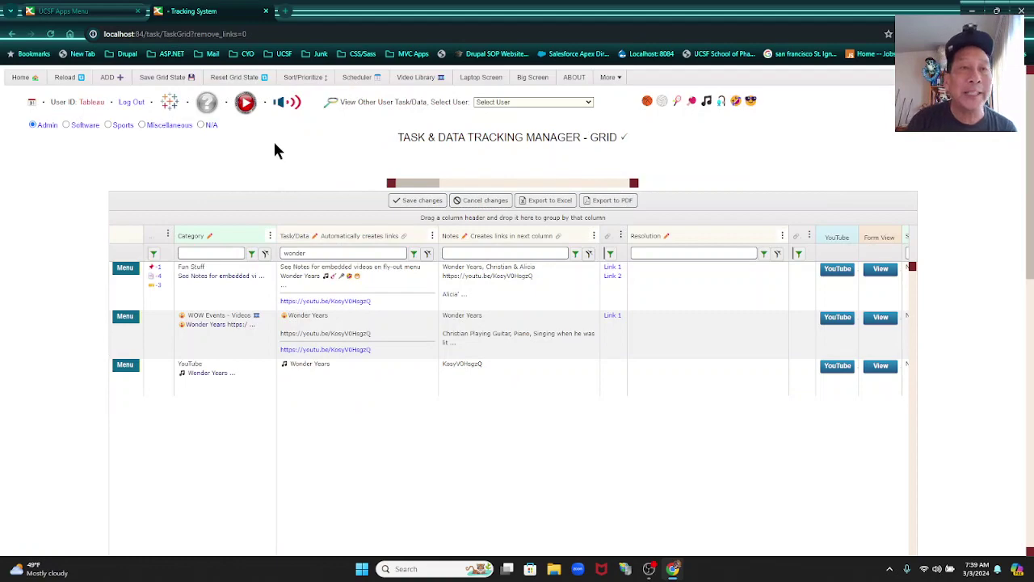
click(239, 81)
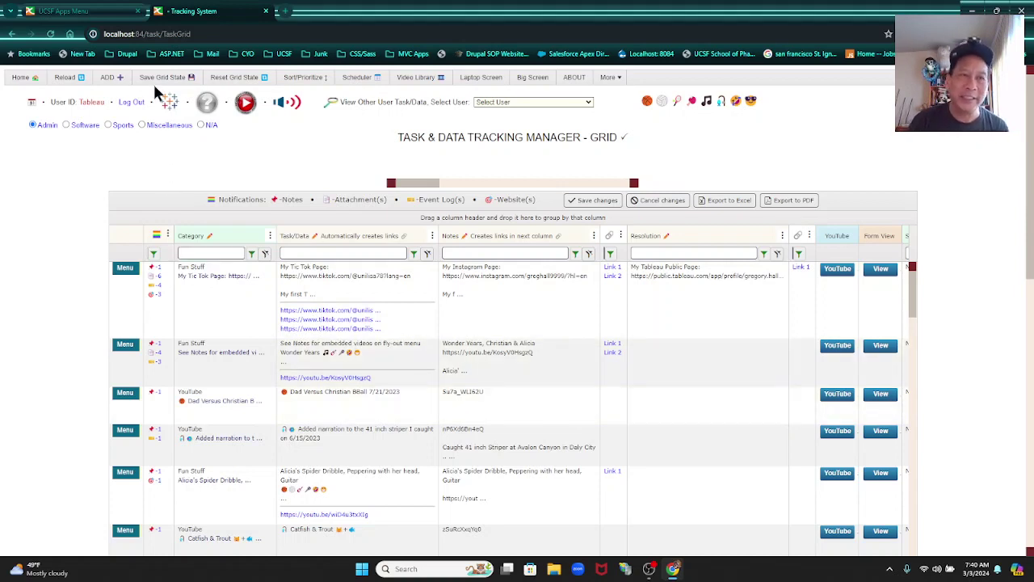
Step: Filter the Category column to How-To Videos, WOW Events - Videos and Meta Quest 3 Videos
click(271, 236)
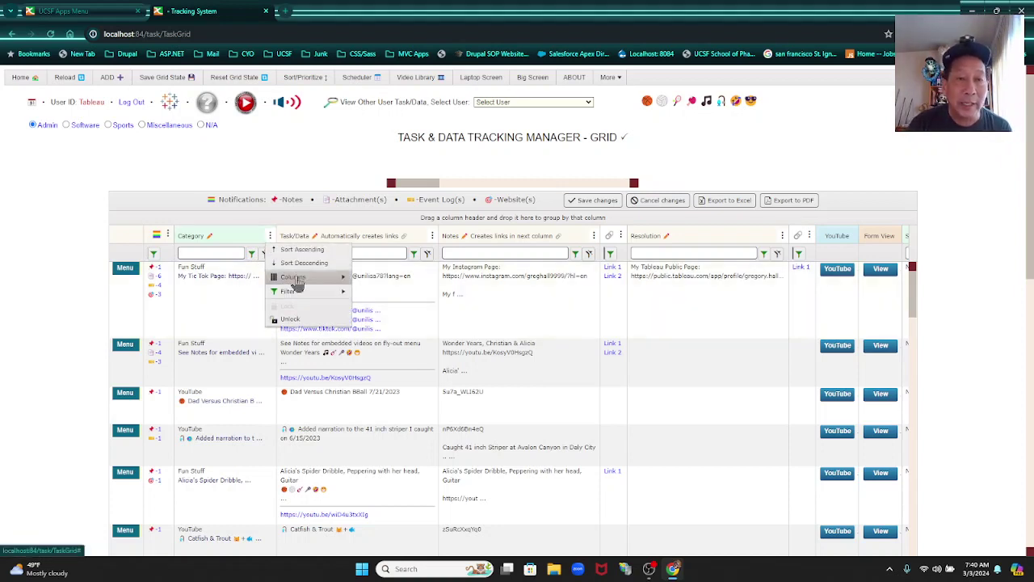
mouse_move(312, 292)
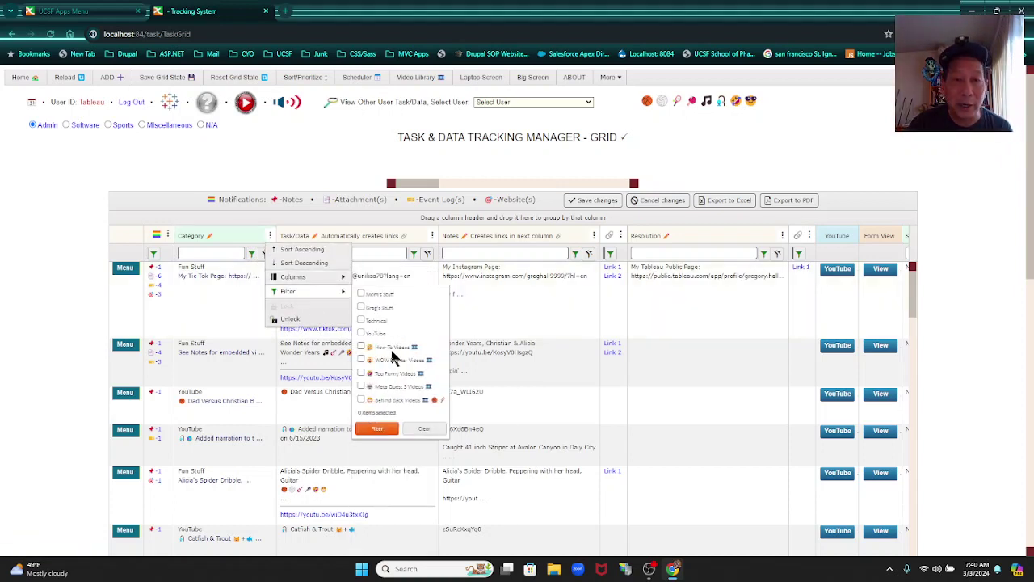
click(392, 347)
click(395, 360)
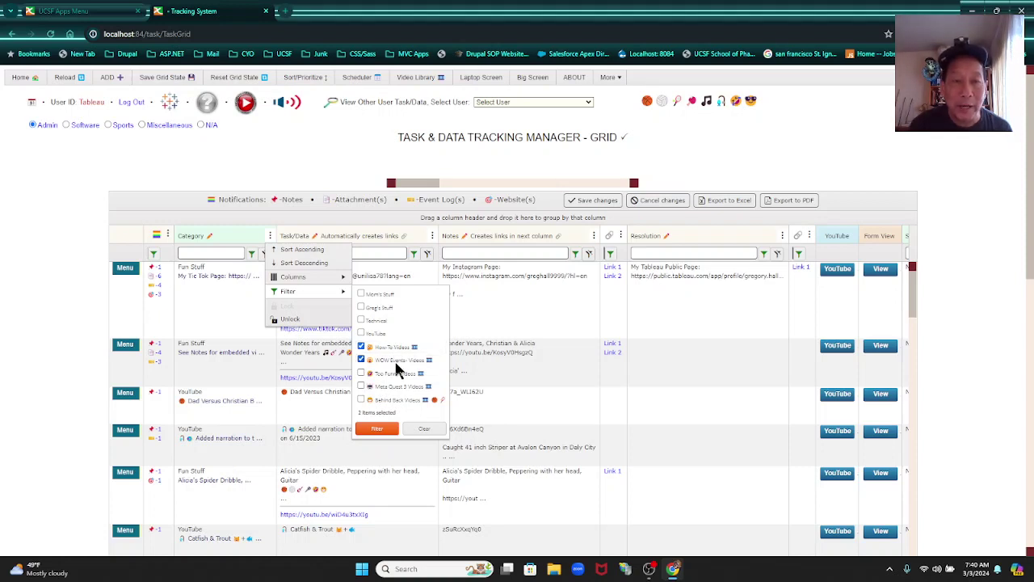
click(399, 387)
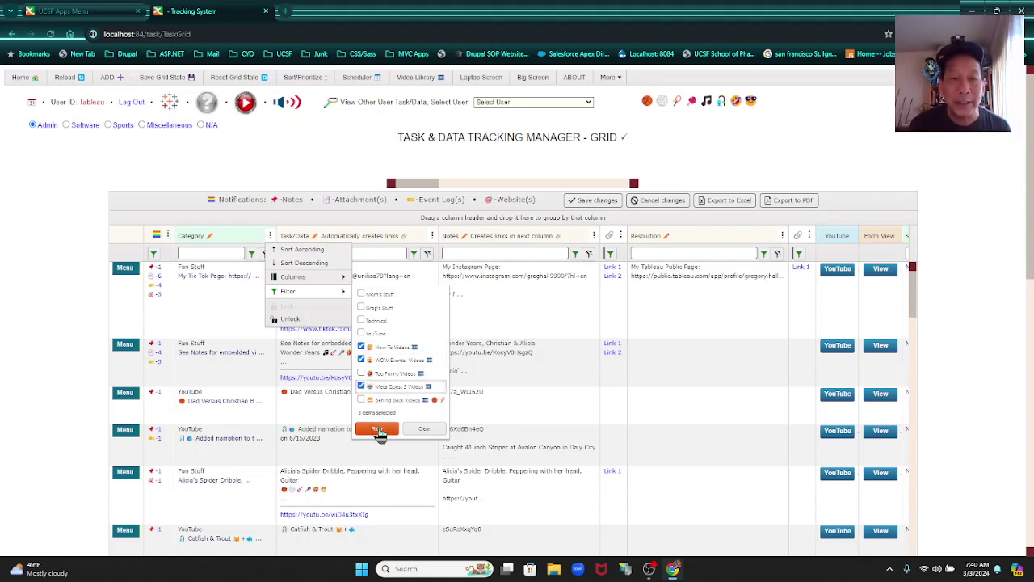
click(377, 428)
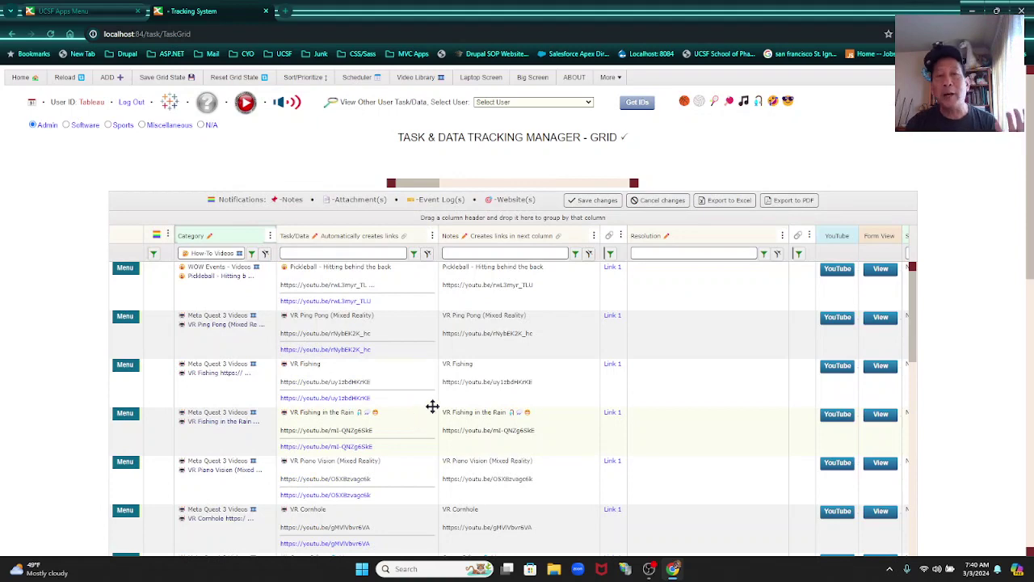
Step: Reload the grid to clear the category filter and group the records by Category
click(62, 78)
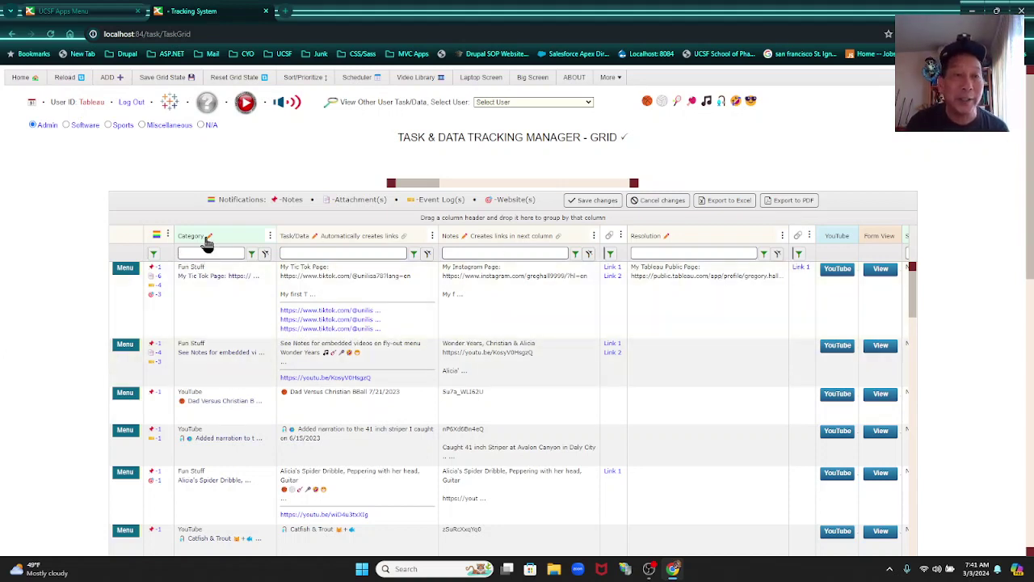
drag(210, 241, 465, 224)
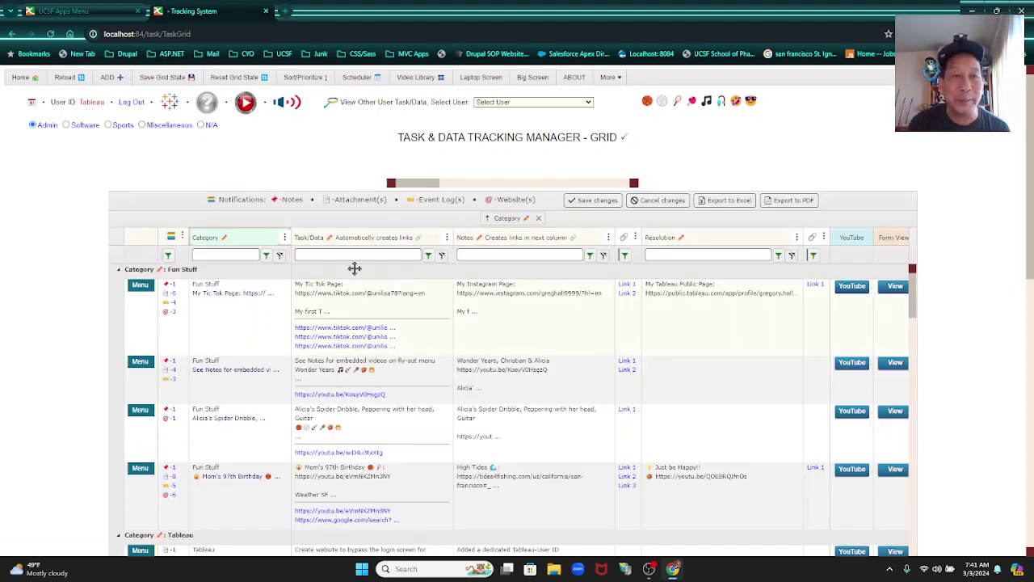
scroll(249, 433, down, 3)
scroll(249, 433, up, 3)
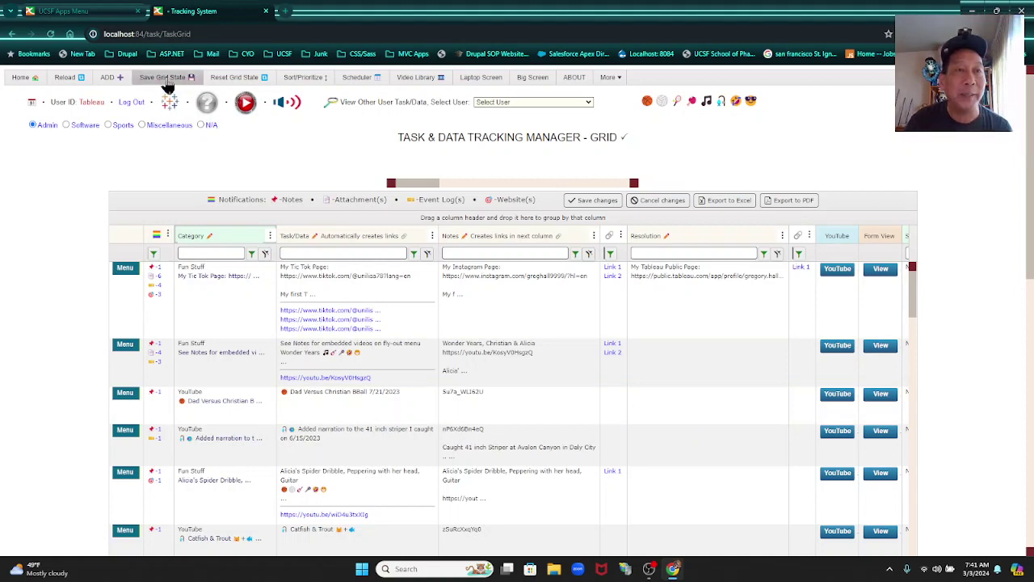
Step: Open the form for adding a task/data record, view its category choices, and return to the grid without adding anything
click(113, 79)
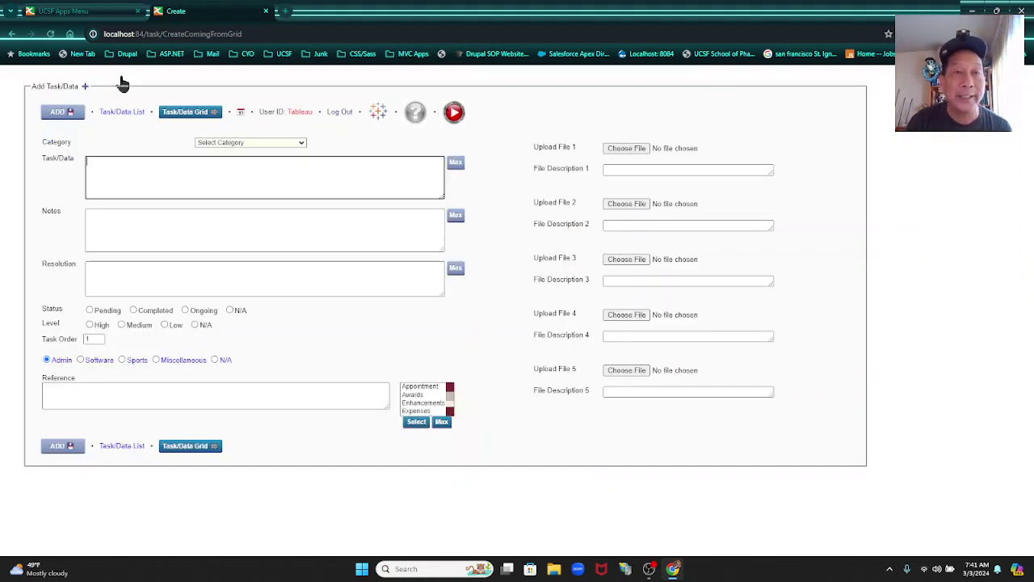
click(250, 144)
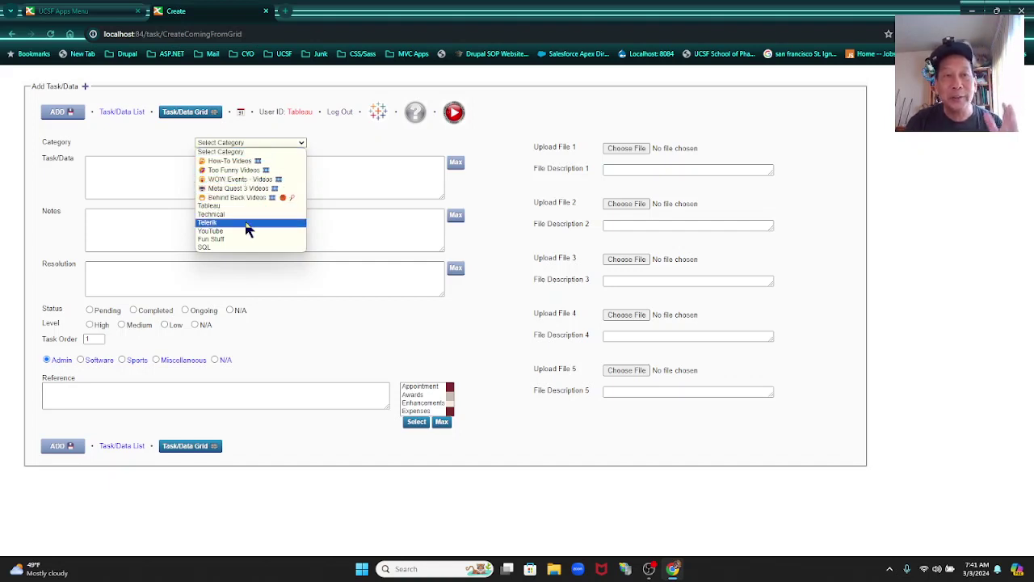
click(46, 173)
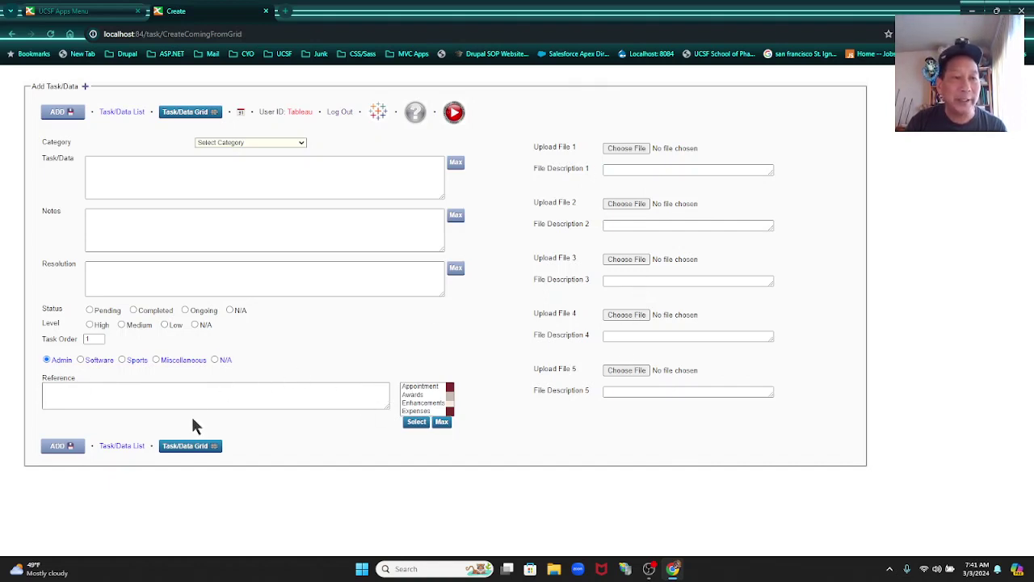
click(191, 453)
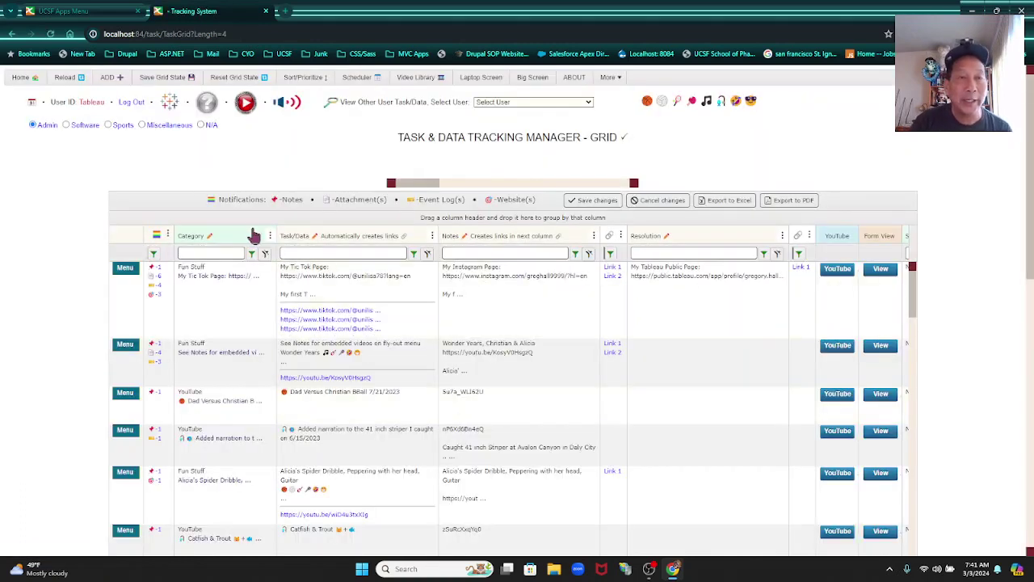
Step: Open the first record's Task/Data and Notes cells for in-grid editing in turn, enlarging each text box to view its full content
click(352, 292)
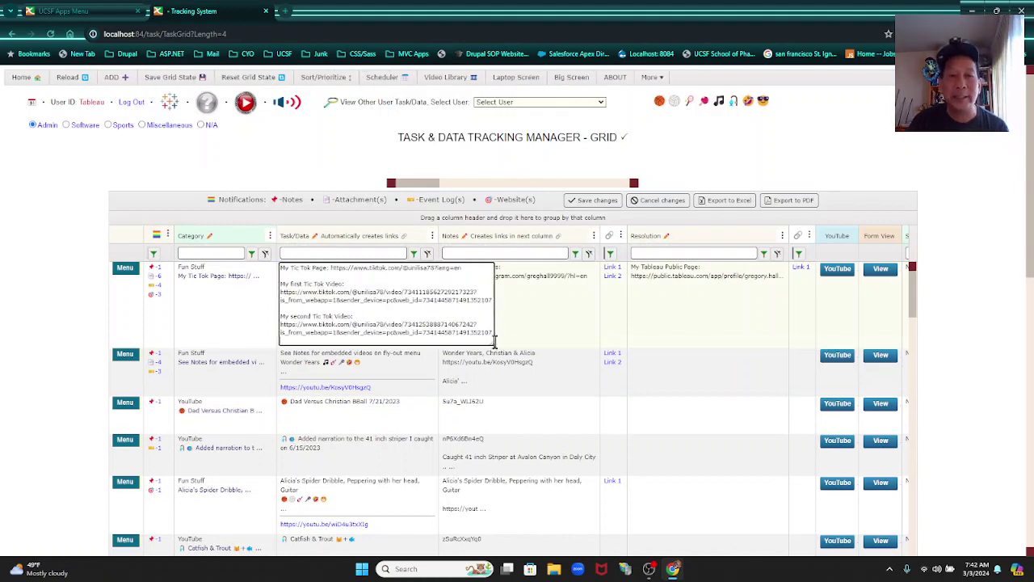
drag(488, 344, 563, 391)
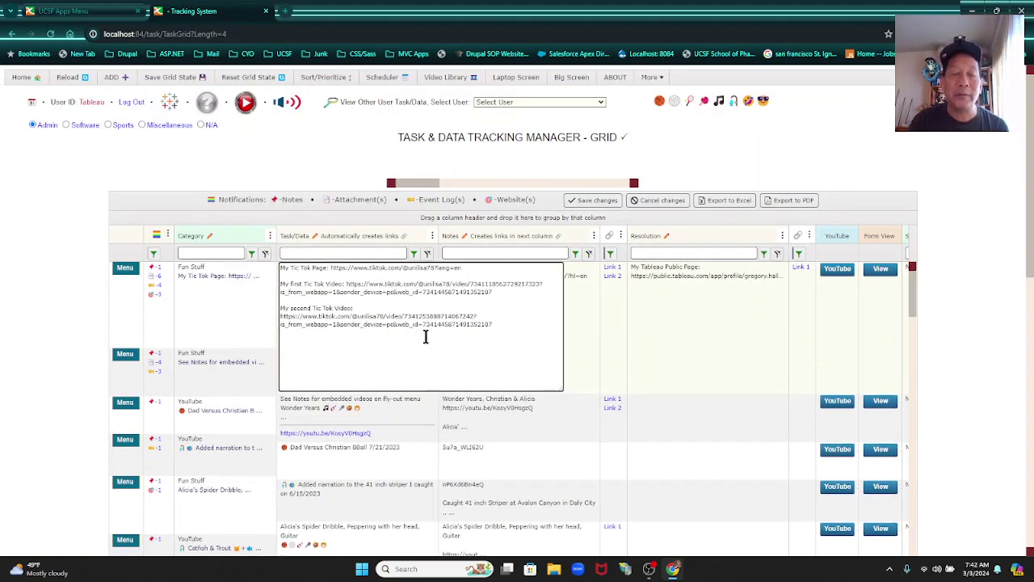
click(335, 173)
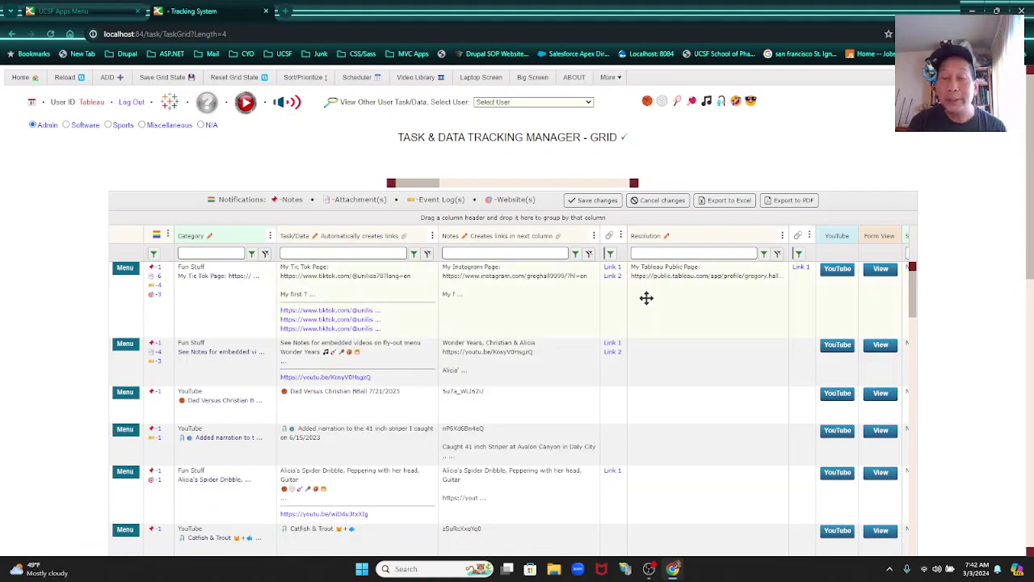
click(557, 290)
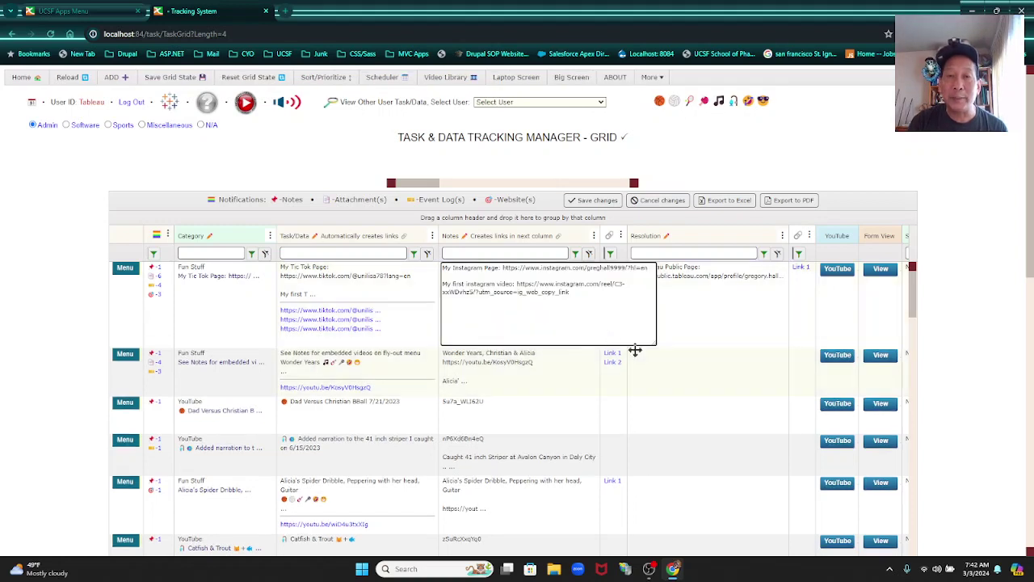
drag(666, 360, 705, 399)
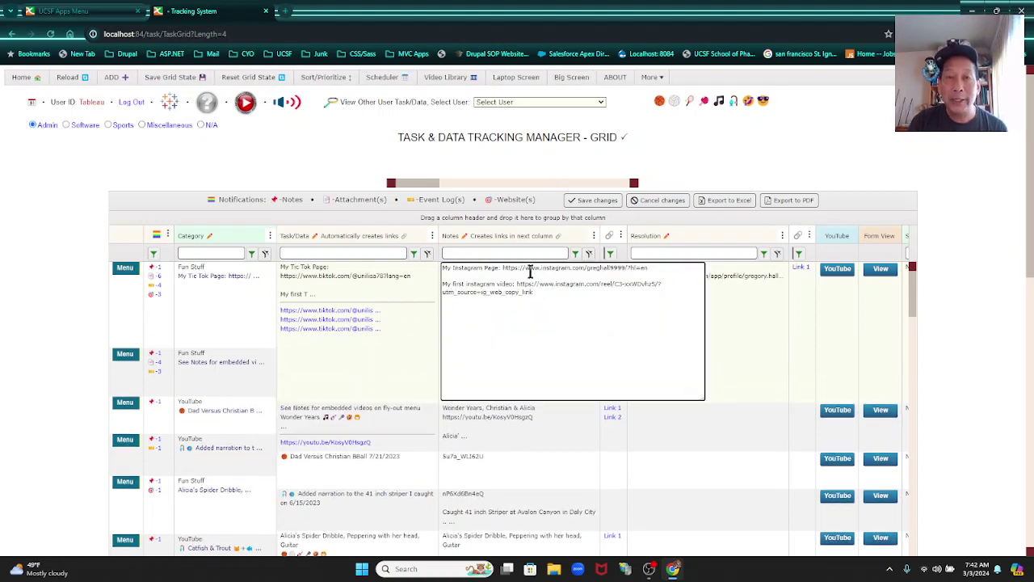
Step: Close the Notes editor, view the first record's Category choices without changing the value, and save the grid changes
click(581, 157)
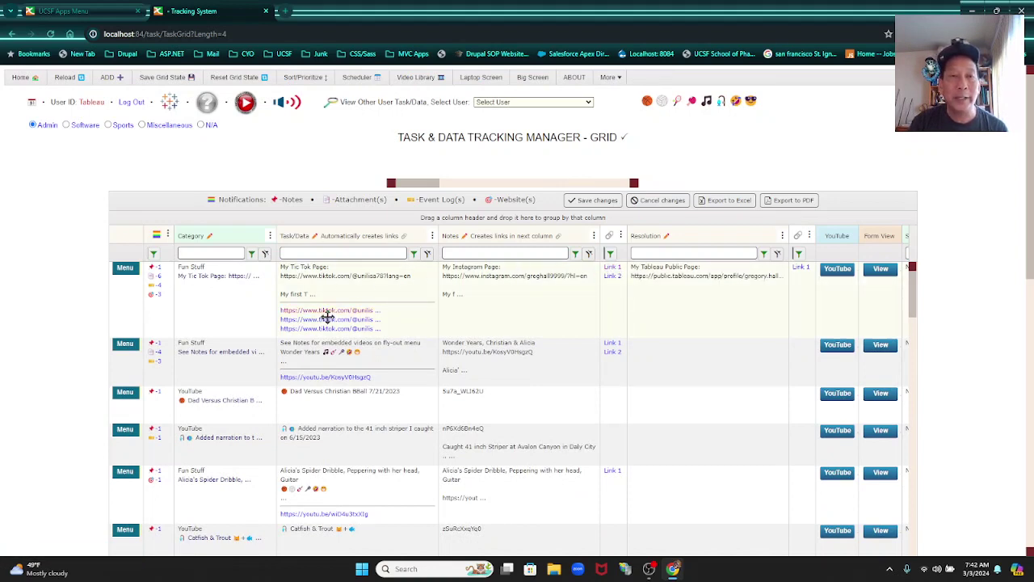
click(224, 276)
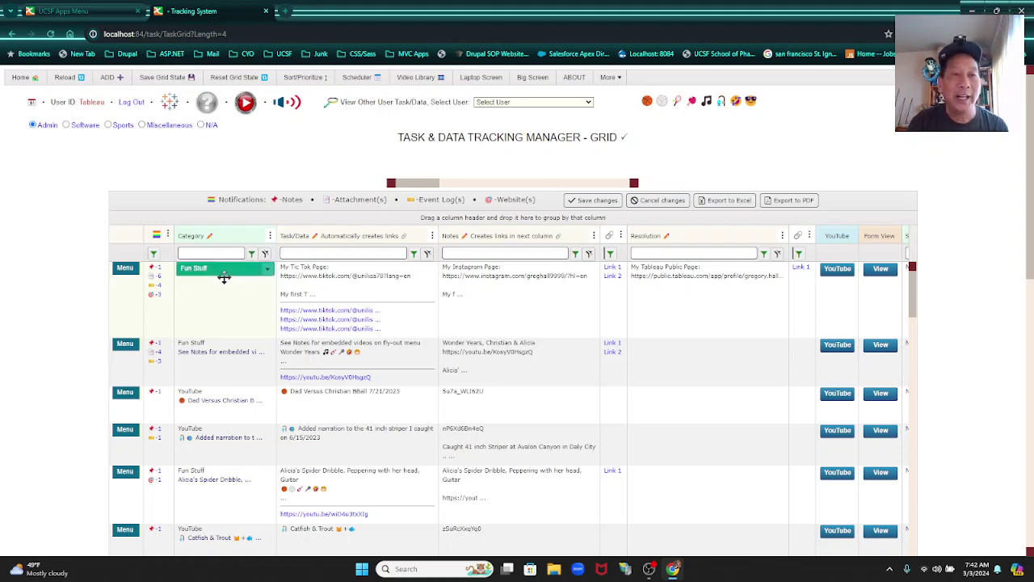
click(269, 274)
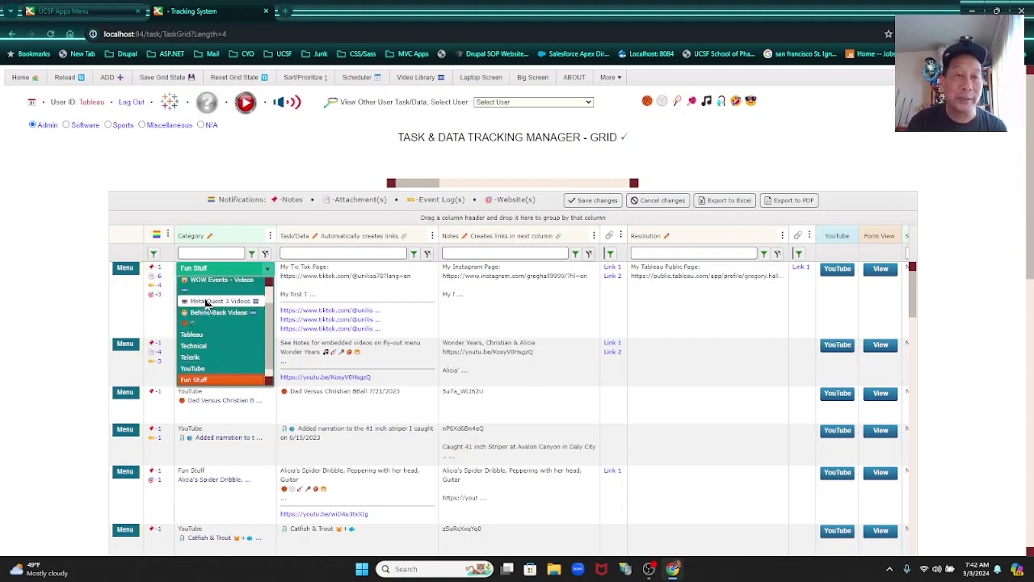
click(276, 158)
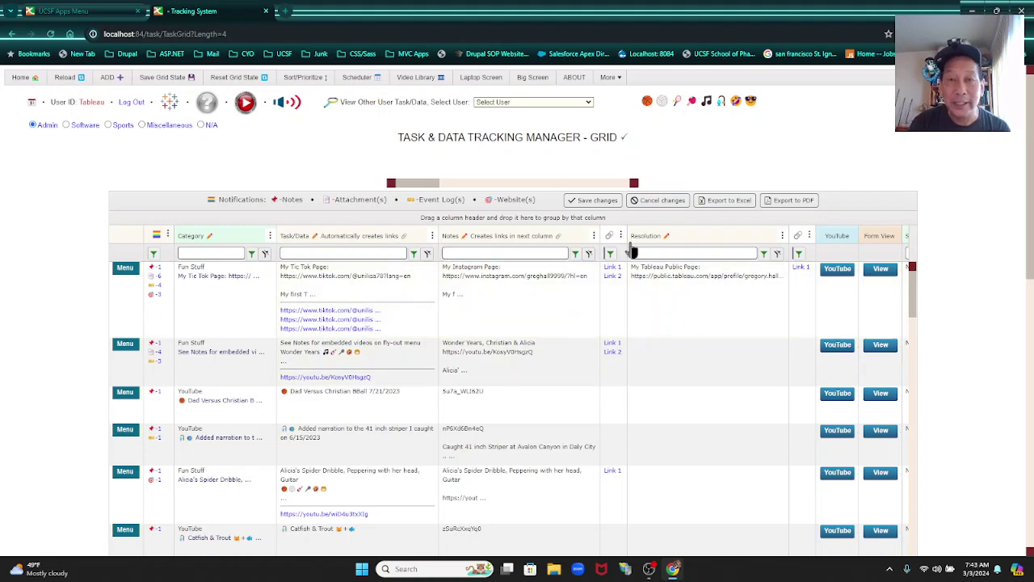
click(598, 202)
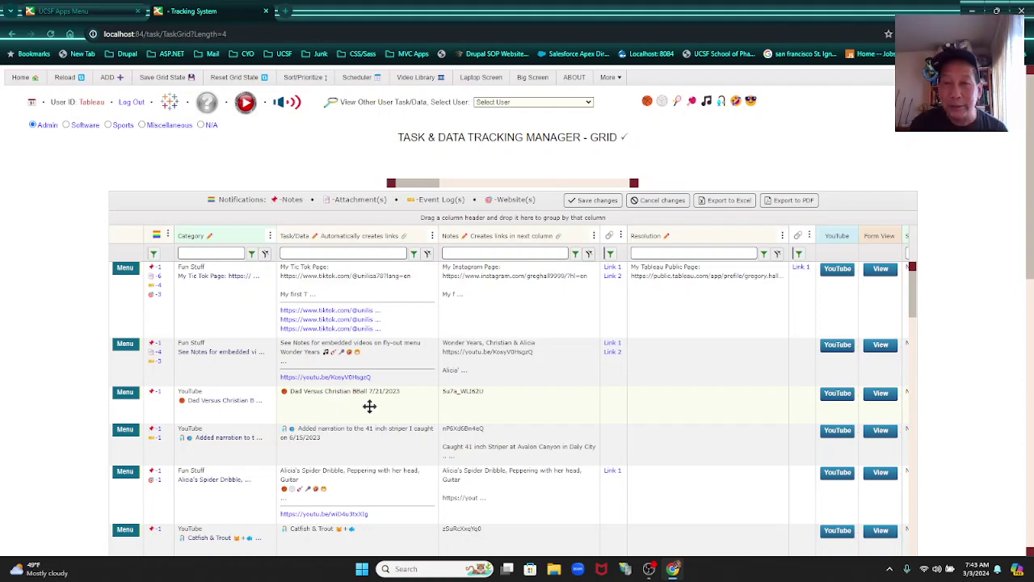
Step: Open the Dad Versus Christian BBall record's video, filter the video library by Volleyball, Basketball and Fishing in turn, and close the library
click(839, 397)
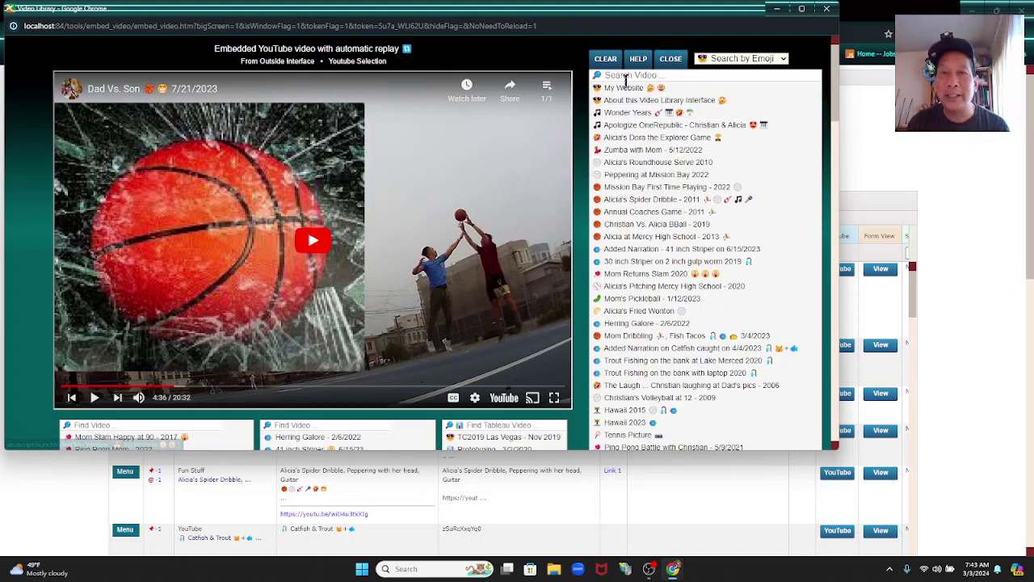
click(722, 60)
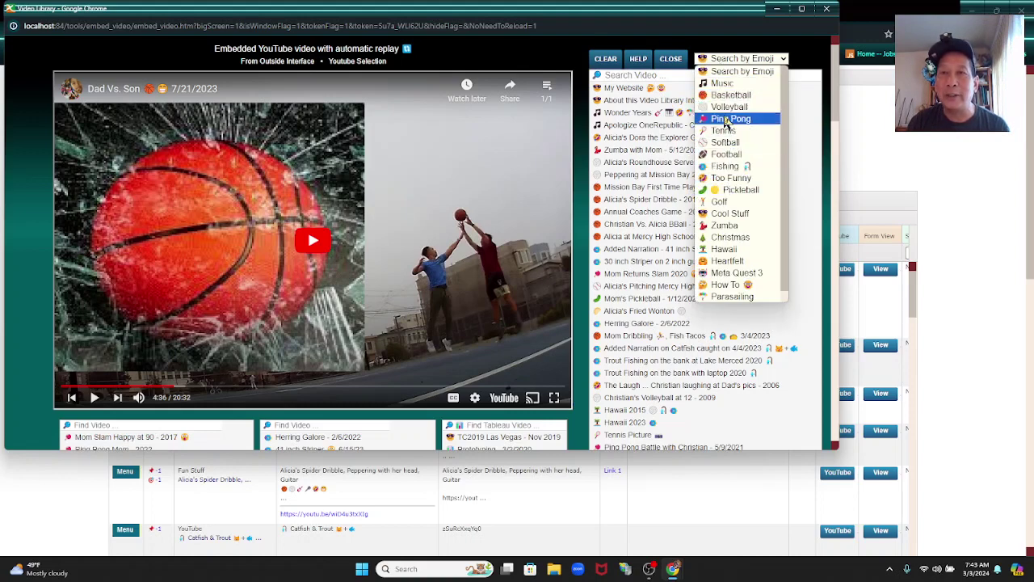
click(728, 107)
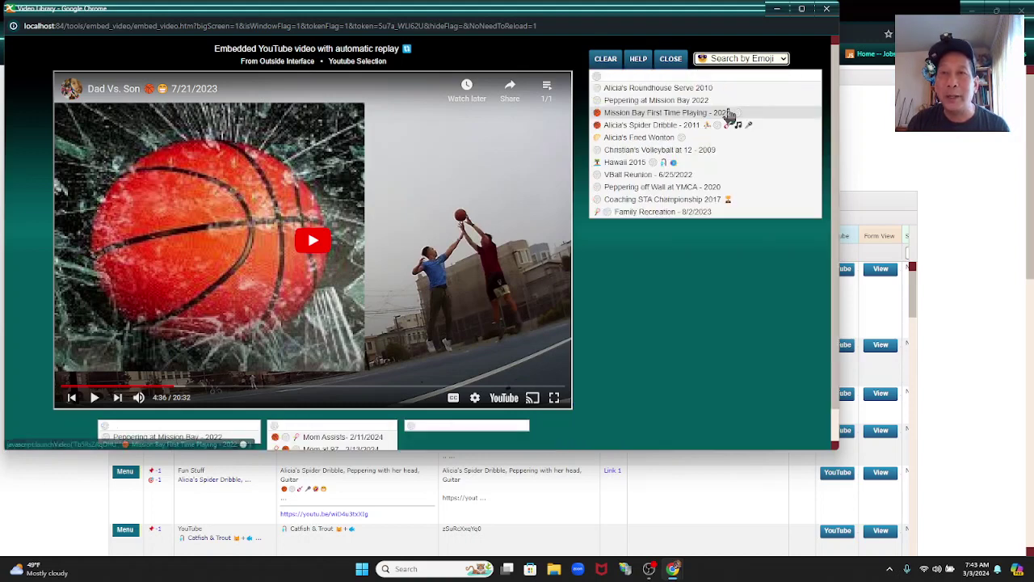
click(727, 62)
click(729, 95)
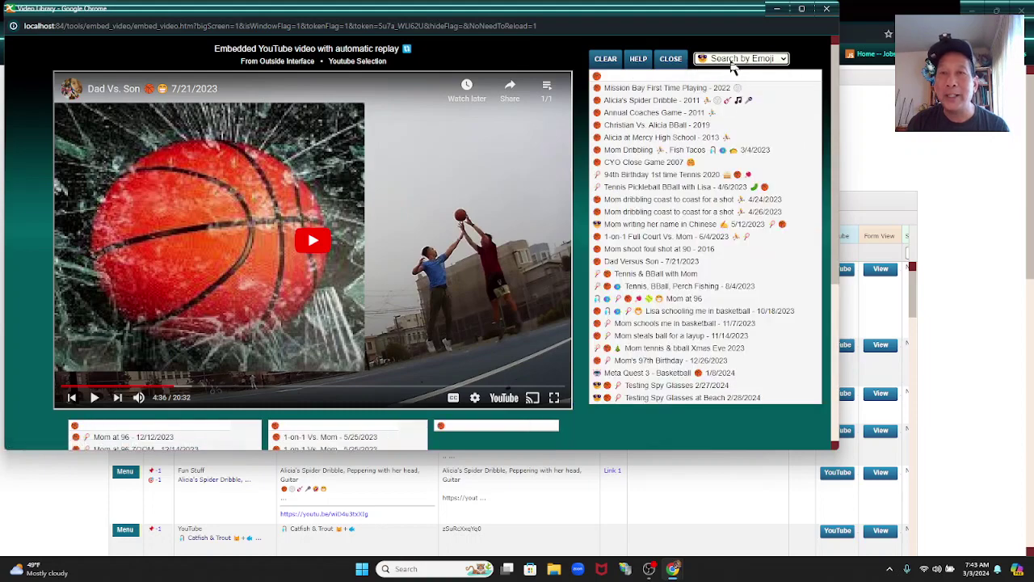
click(734, 63)
click(721, 168)
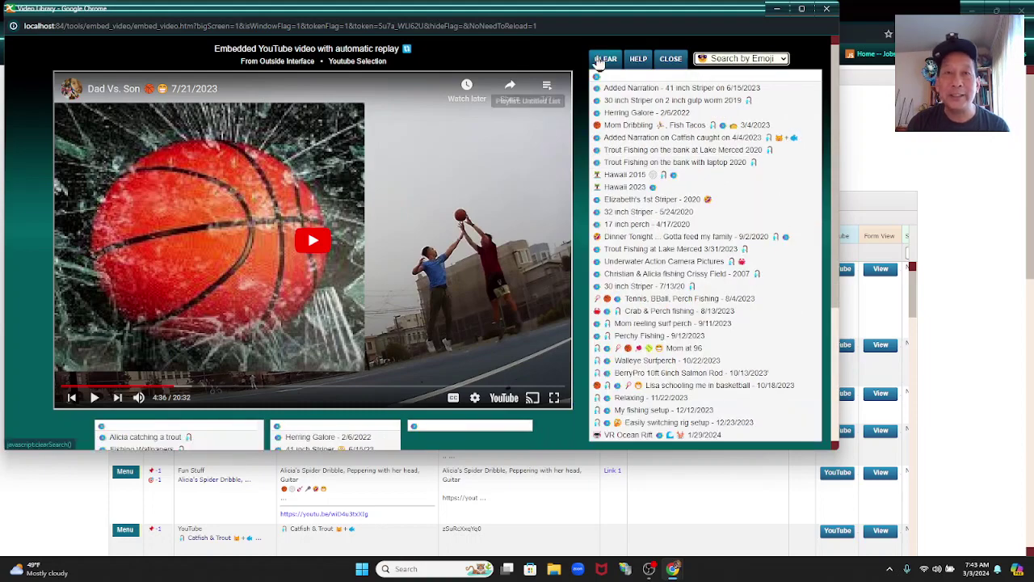
click(671, 61)
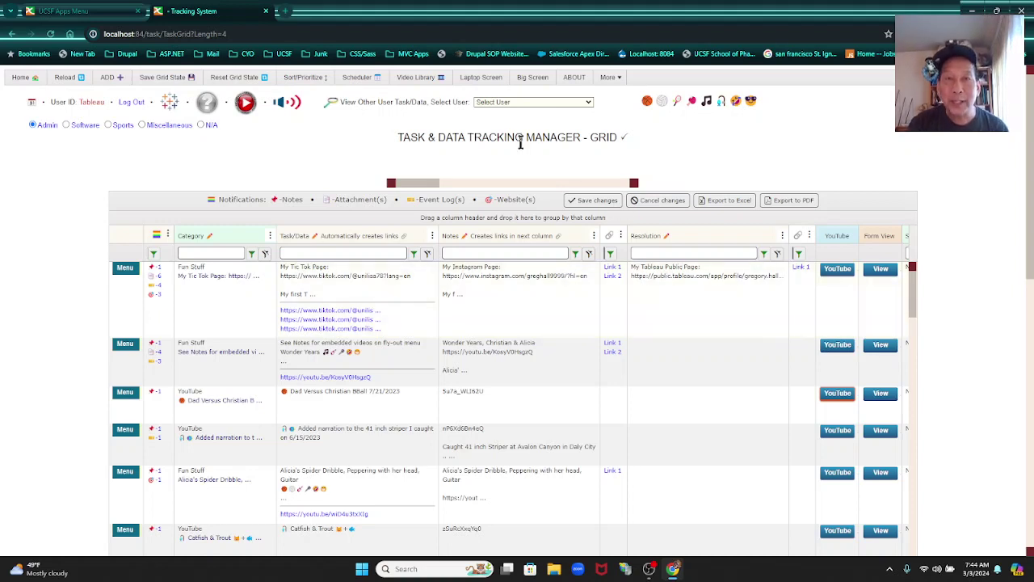
Step: View the list of other users whose task data can be selected, without choosing one
click(530, 103)
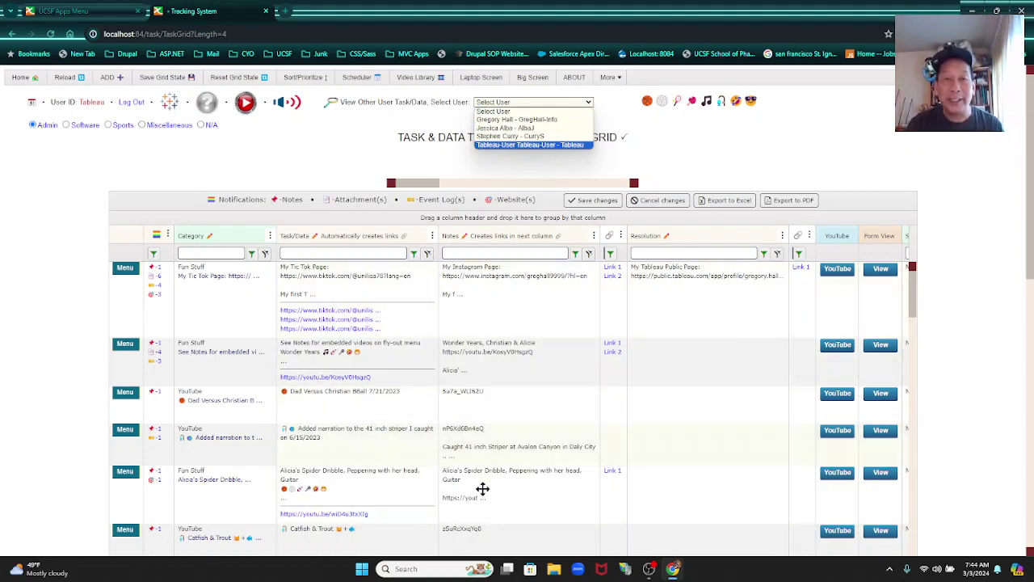
click(327, 169)
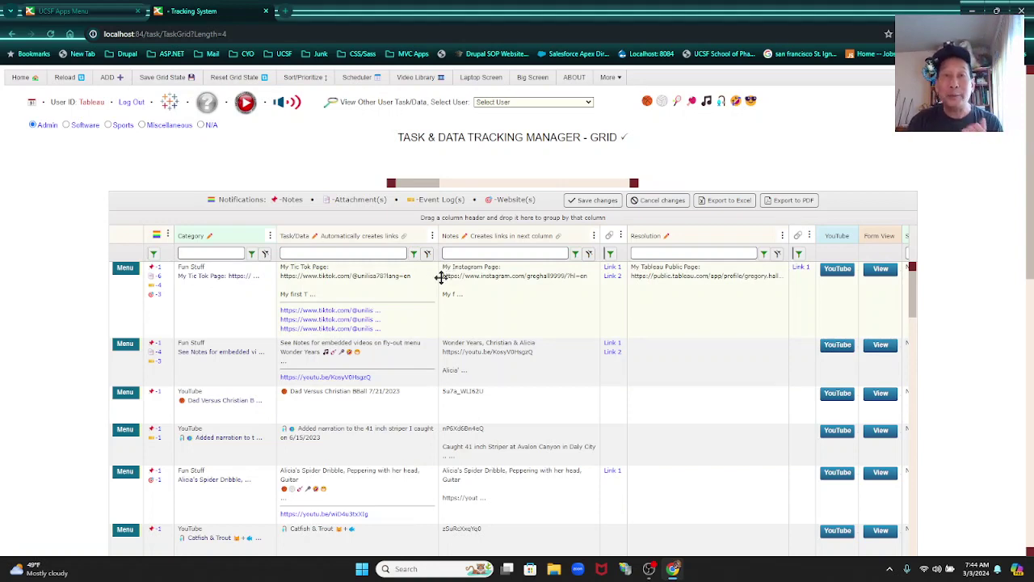
Step: Move a Behind Back Videos record a couple of rows down in the Sort/Prioritize list and return to the task/data grid
click(299, 84)
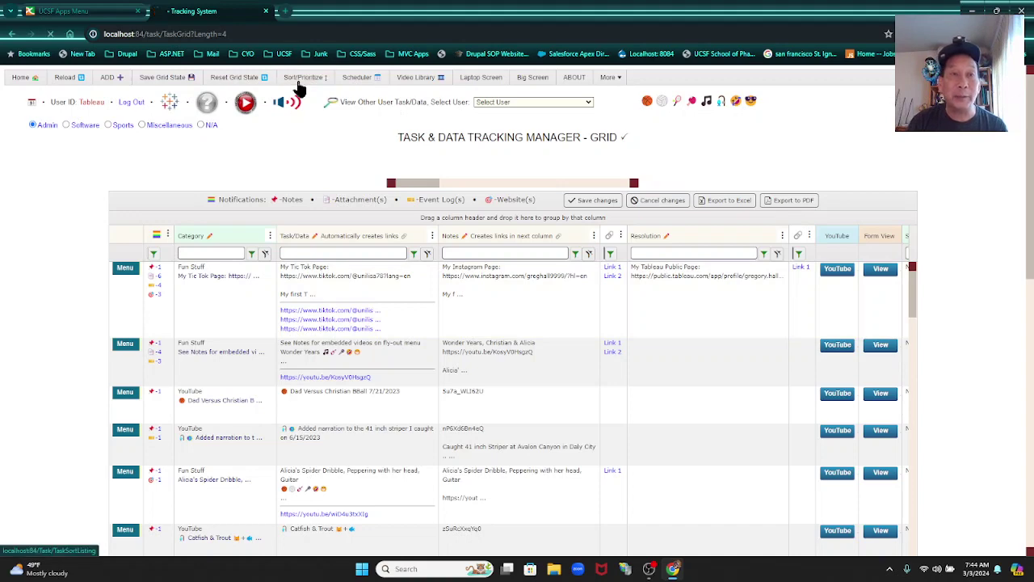
drag(351, 391, 342, 453)
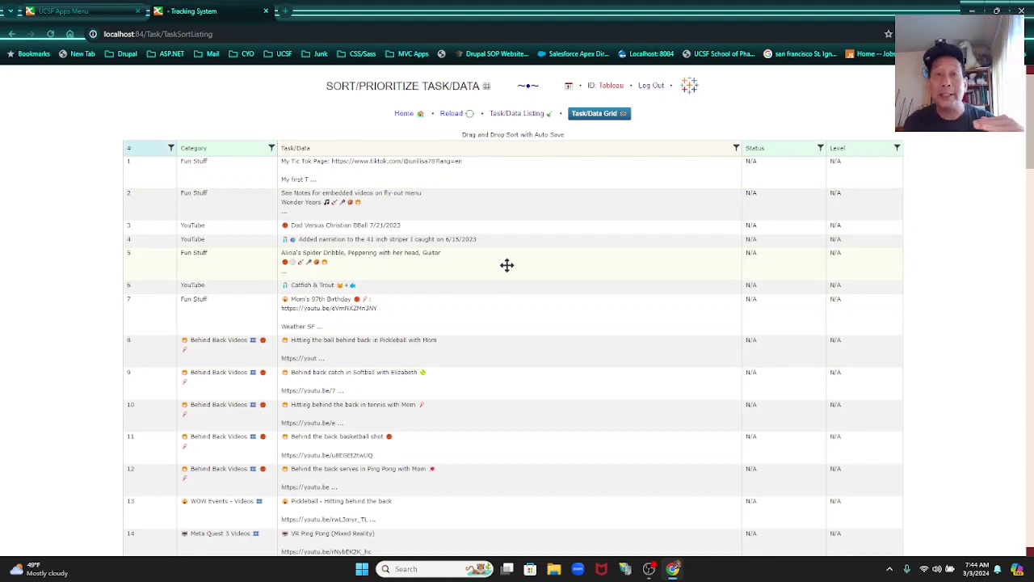
click(597, 119)
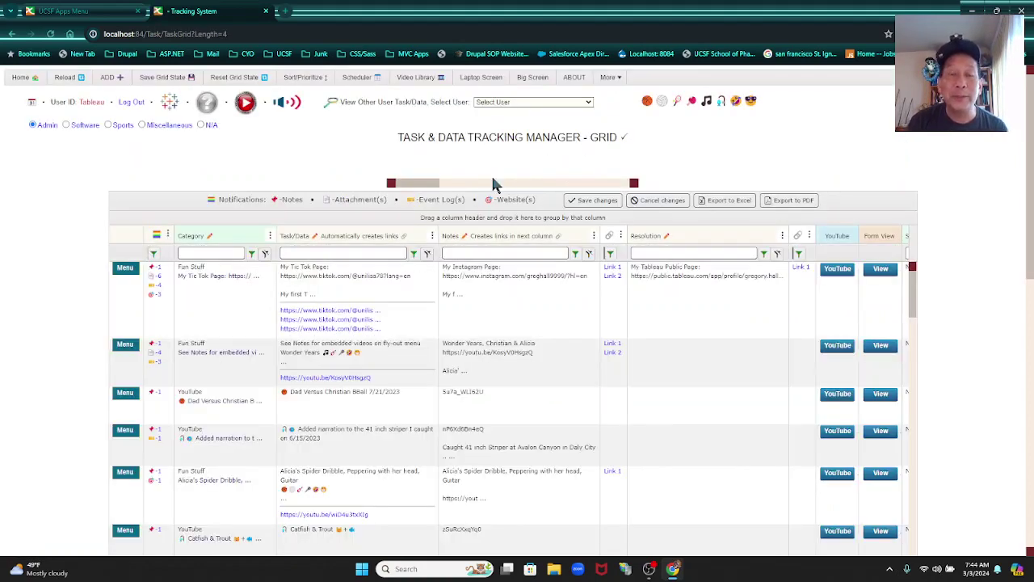
Step: Open Stephen Curry's read-only task data, maximize the first record's text boxes, and minimize them again
click(498, 103)
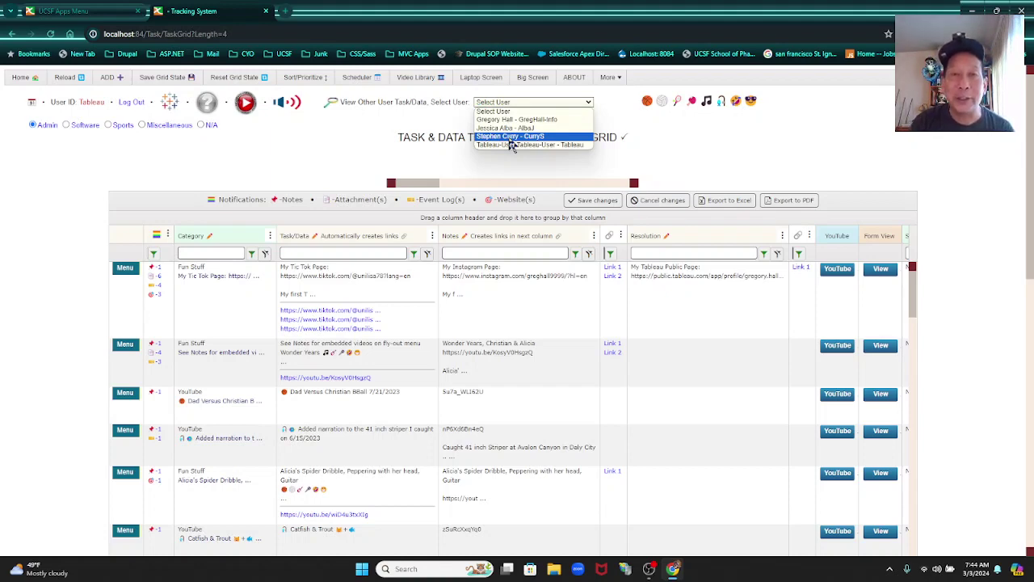
click(510, 138)
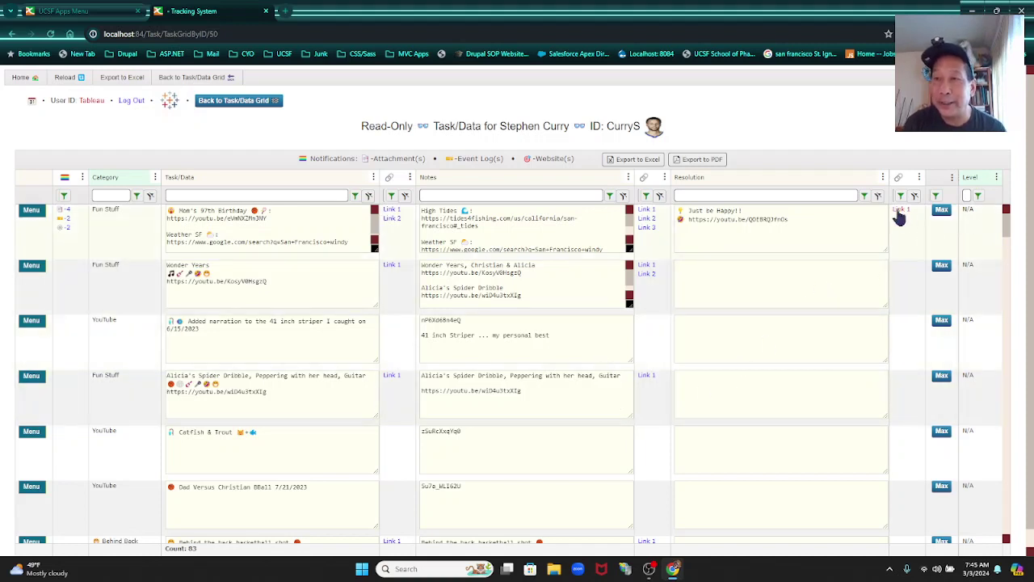
click(941, 210)
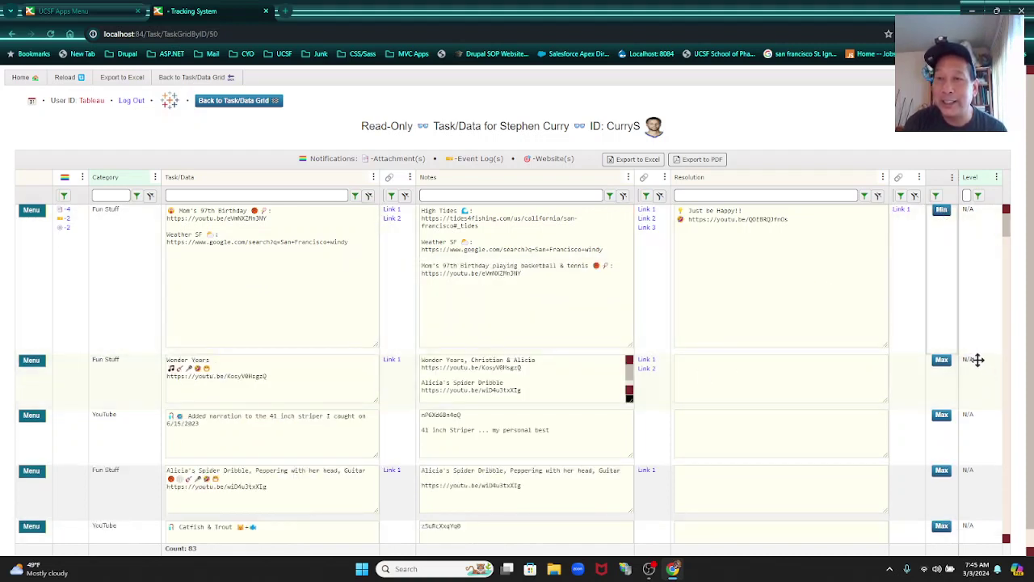
click(943, 210)
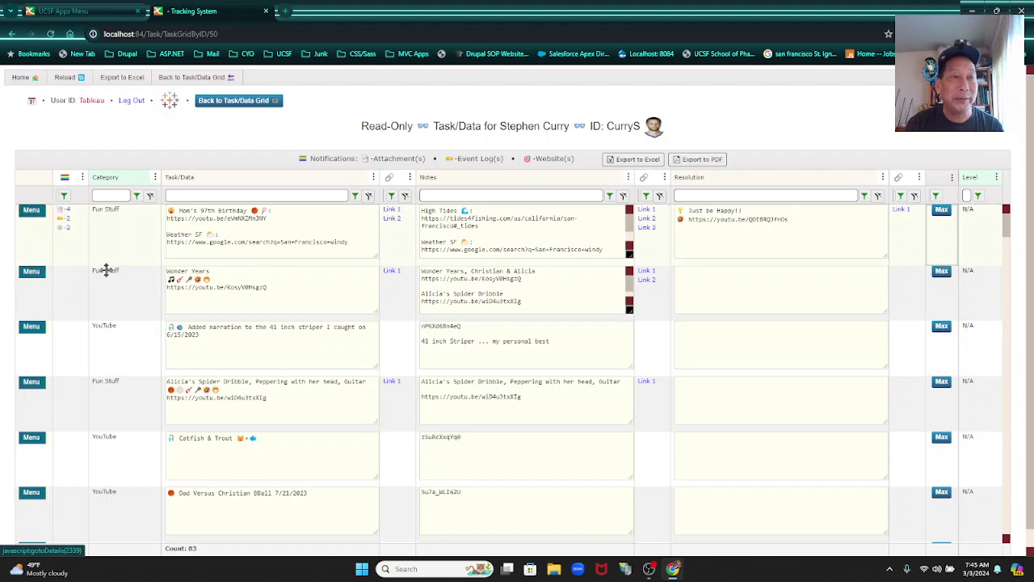
Step: Open the first record's attachment listing, view the Striper at Ocean Beach picture full size, and close both the picture and the listing
mouse_move(36, 273)
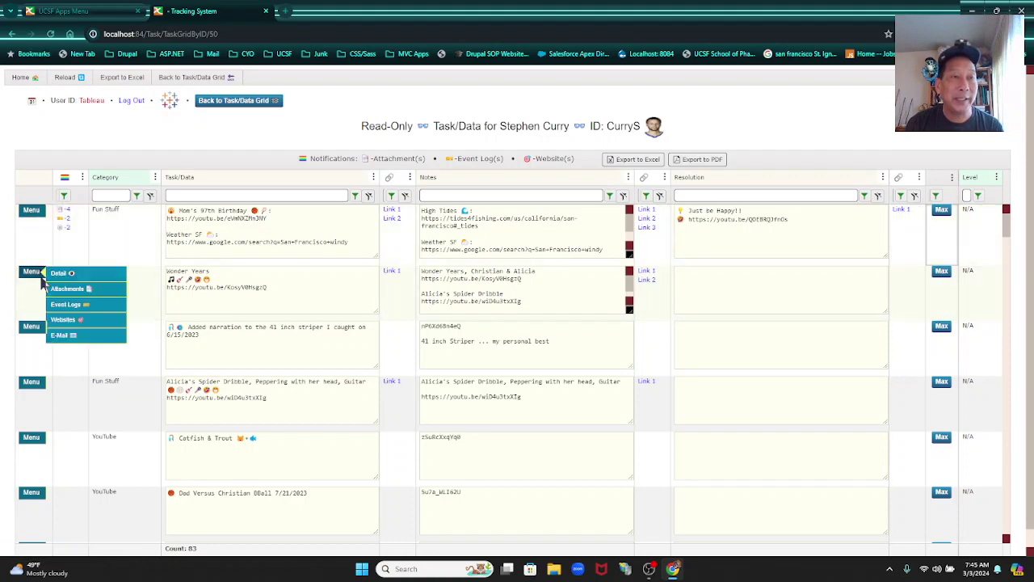
click(65, 215)
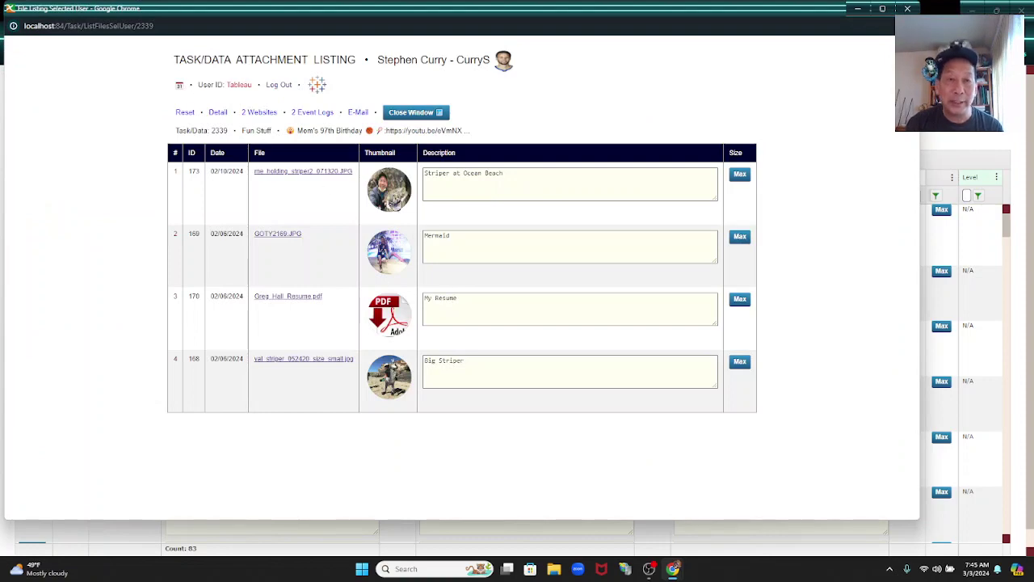
click(389, 188)
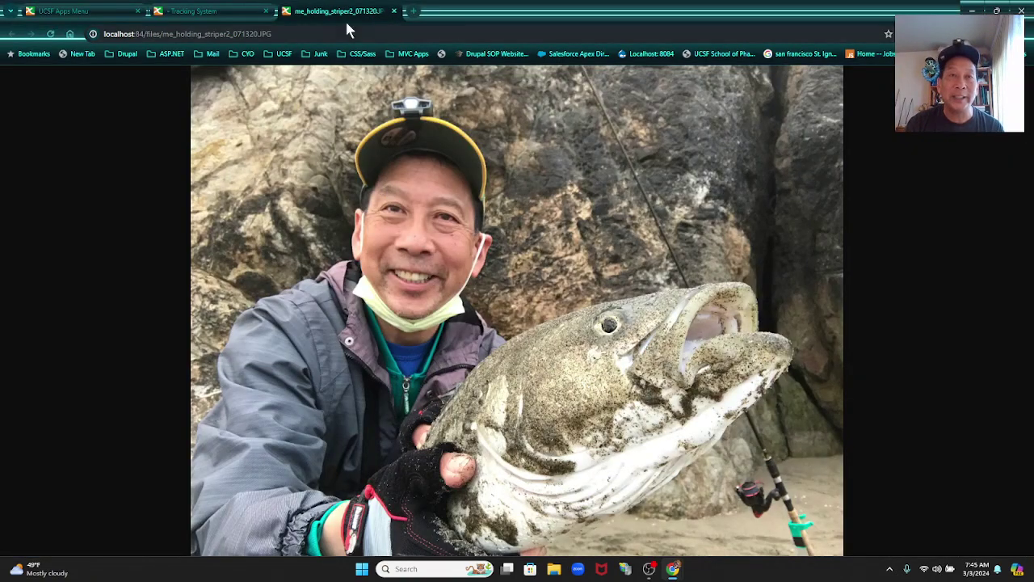
click(394, 11)
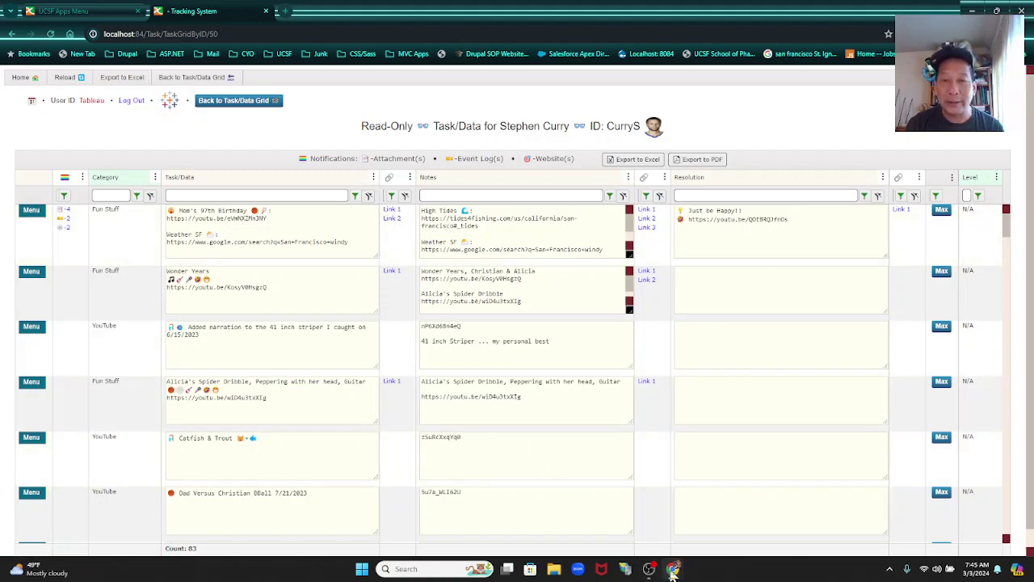
mouse_move(673, 568)
click(693, 517)
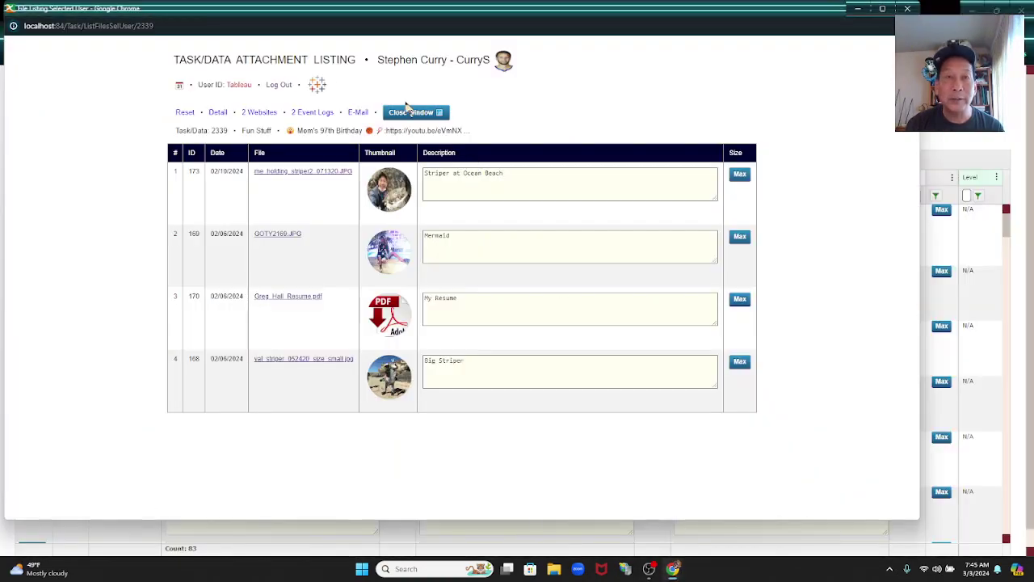
click(410, 112)
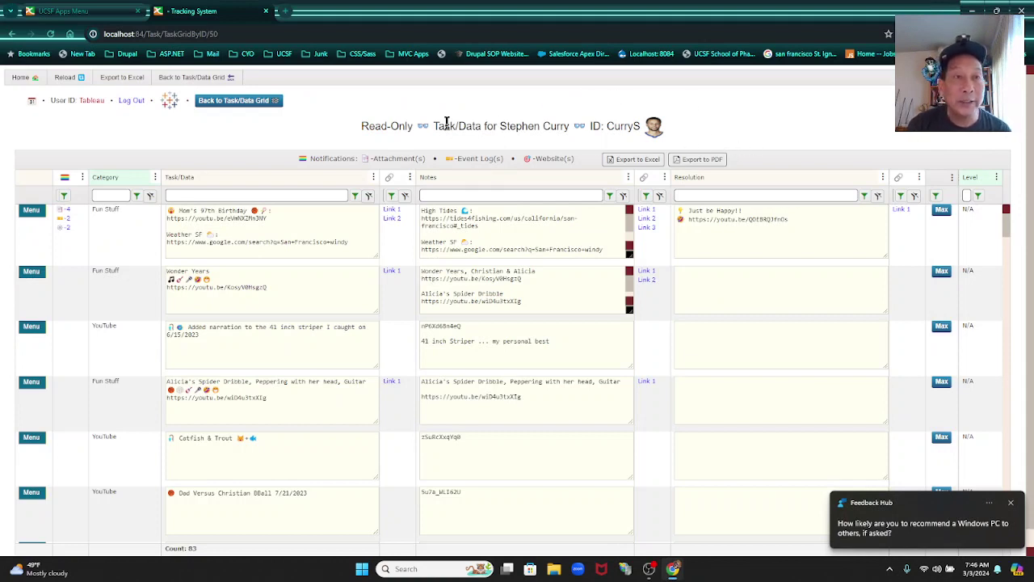
Step: Return to the main task grid, dismiss the Feedback Hub notification, and open the User Listing from the home menu
click(253, 103)
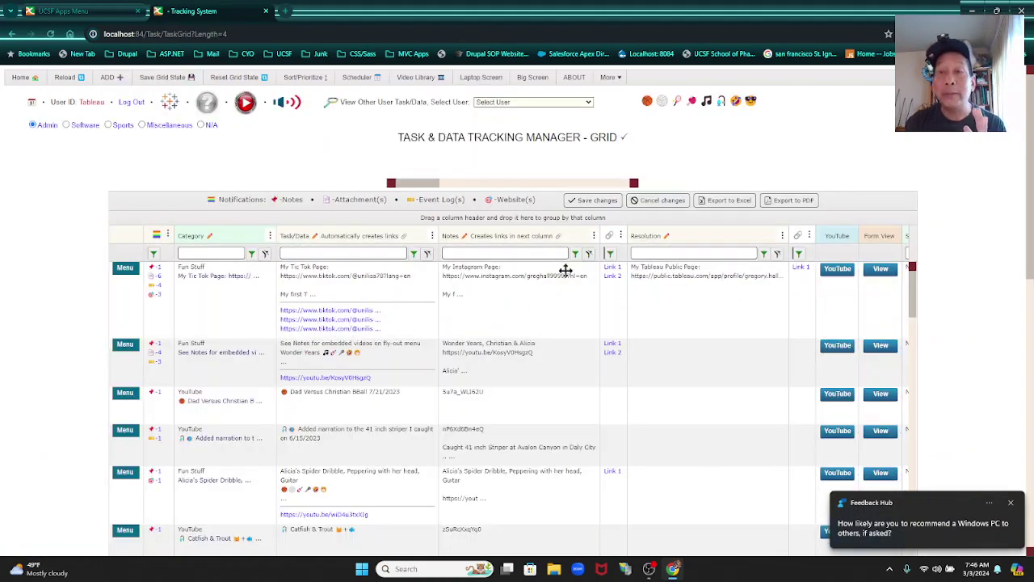
click(1012, 504)
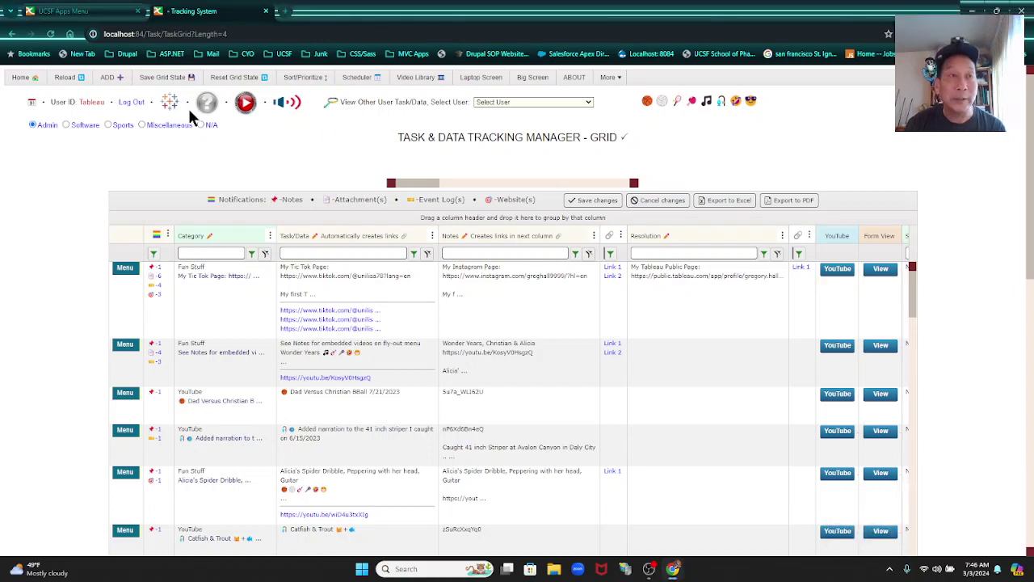
click(33, 77)
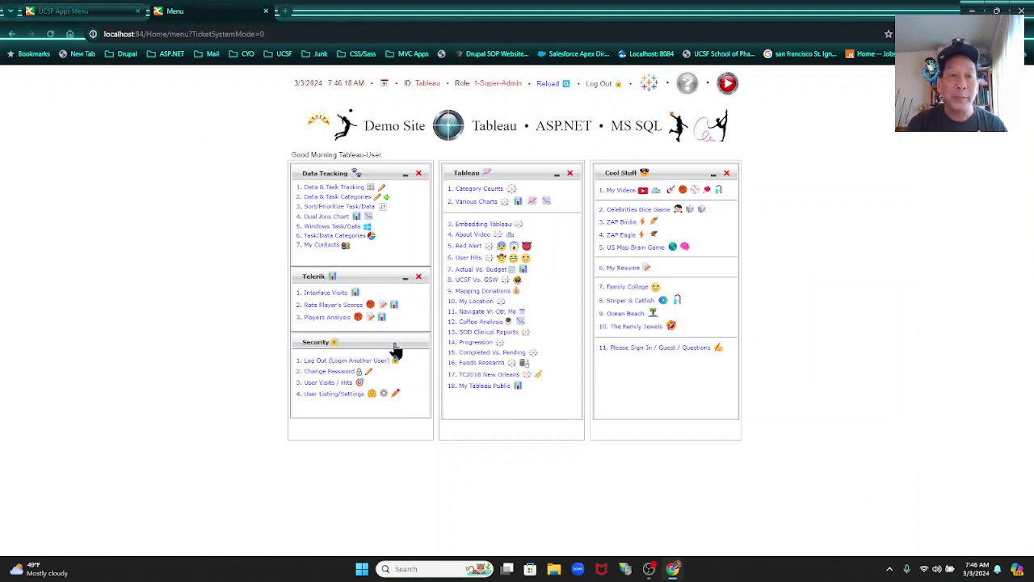
click(324, 394)
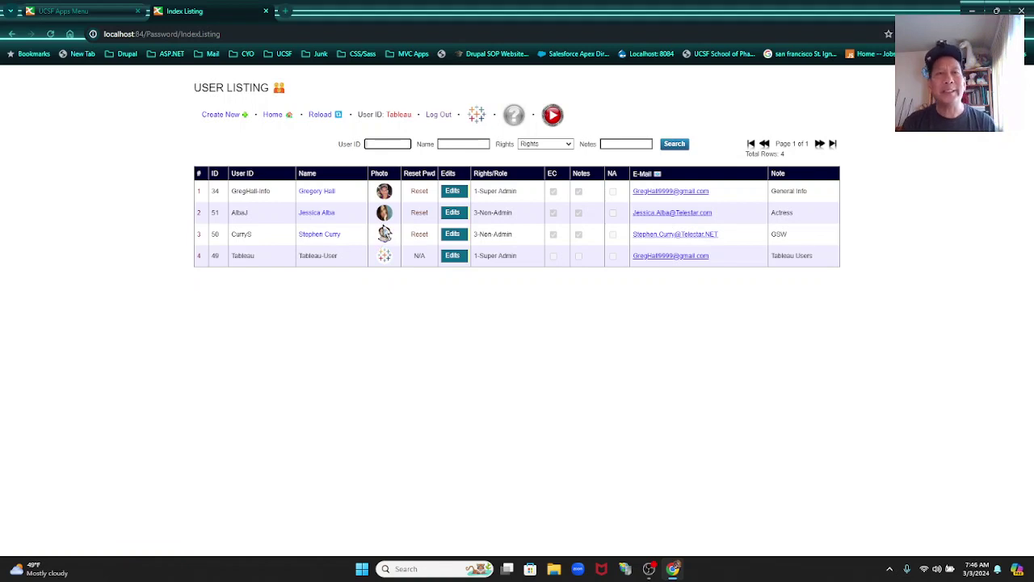
Step: Log out, log in with Stephen Curry's saved user ID and password, and open the Data & Task Tracking grid
click(434, 119)
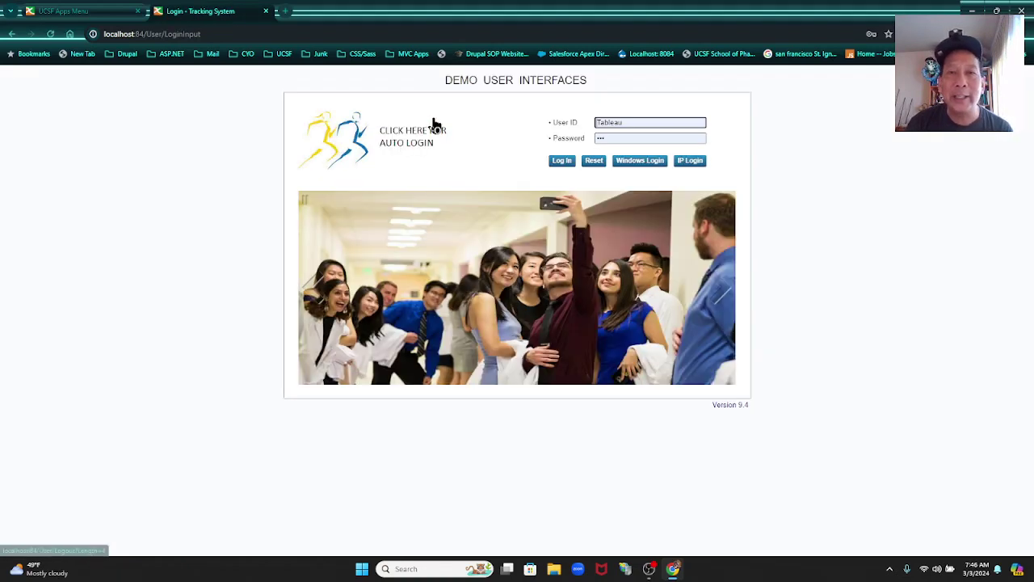
click(644, 122)
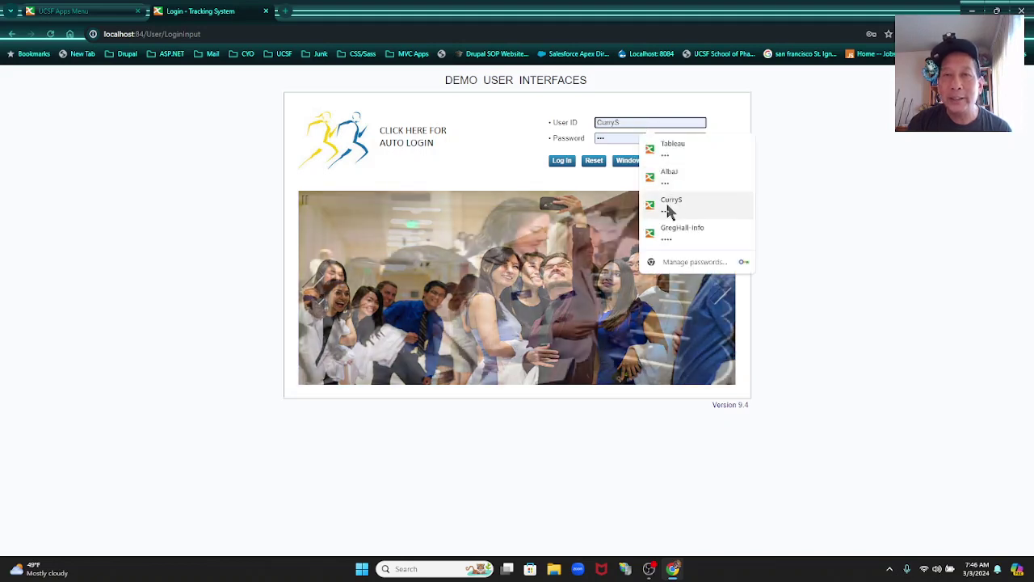
click(667, 208)
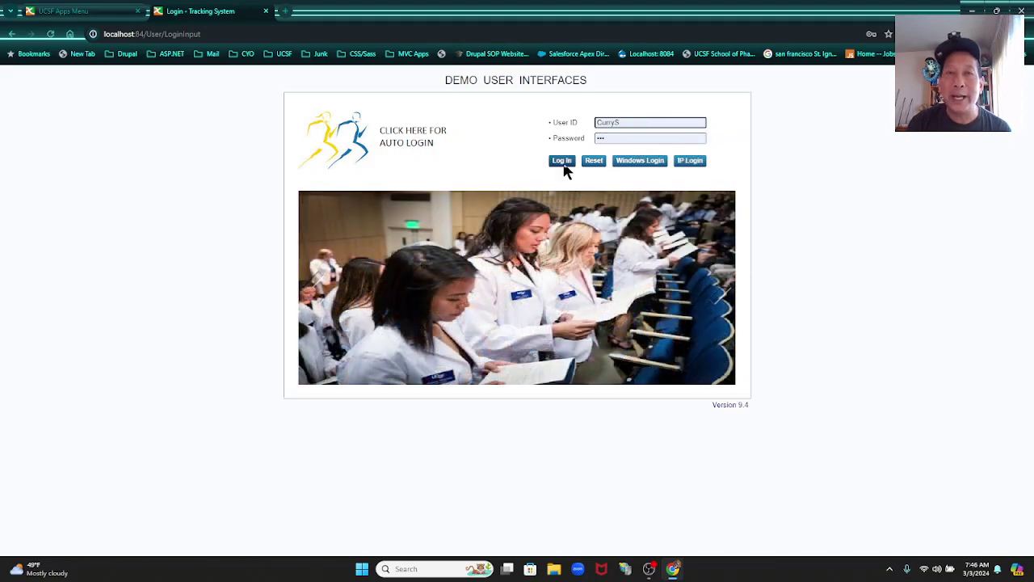
click(564, 163)
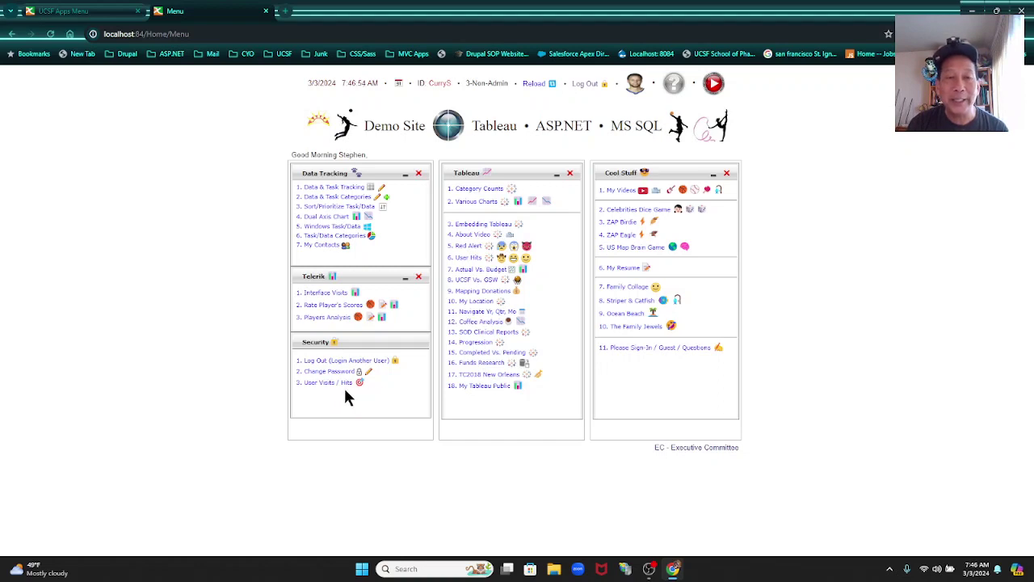
click(347, 189)
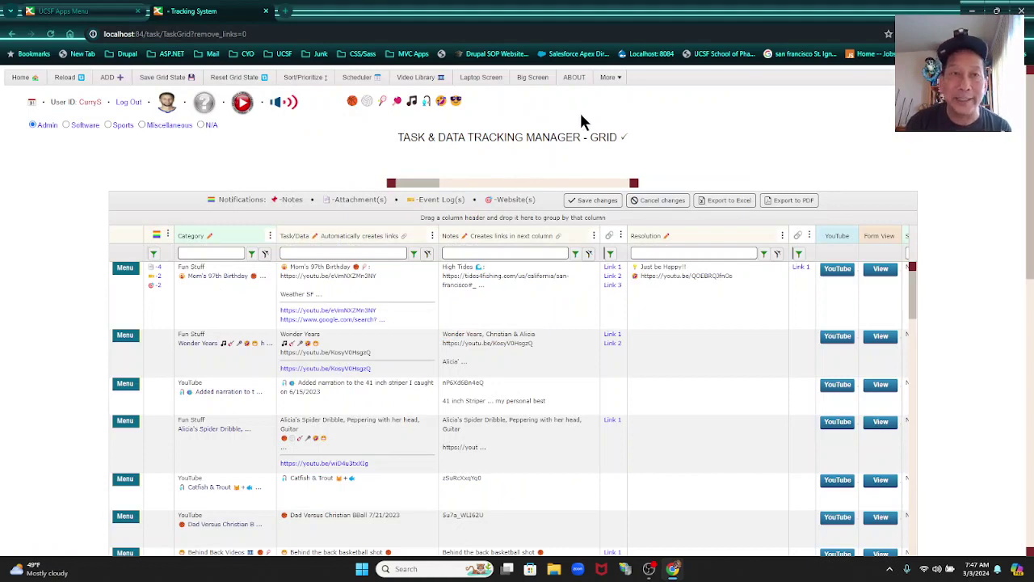
Step: Log out of the current account, sign in through the automatic login, and open the Data & Task Tracking grid
click(136, 104)
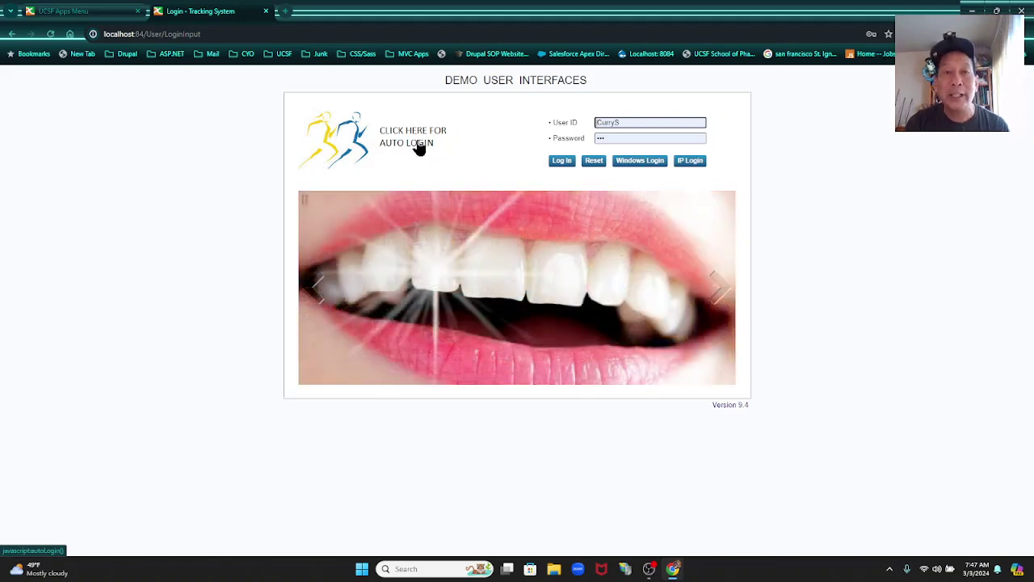
click(419, 146)
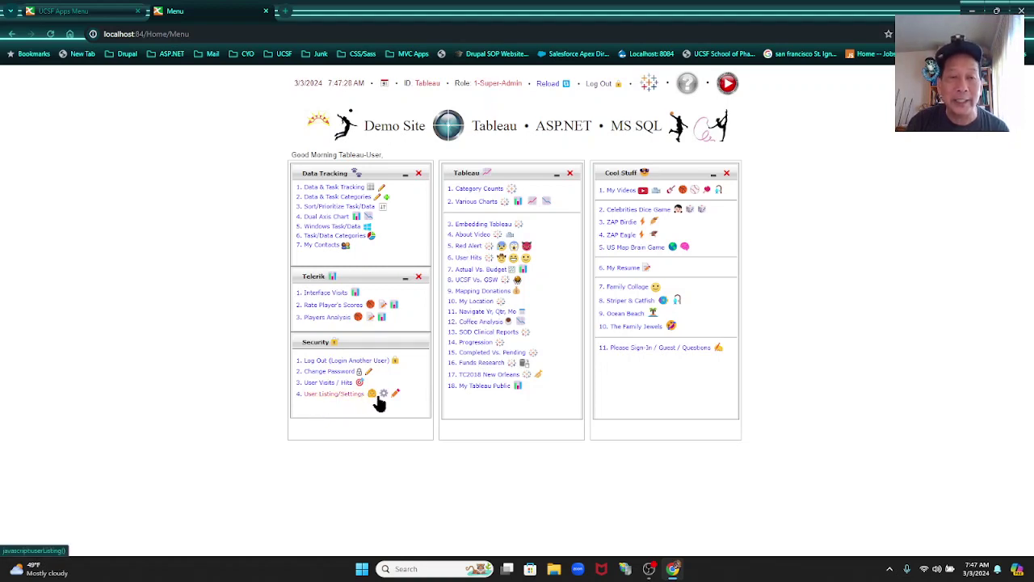
click(339, 189)
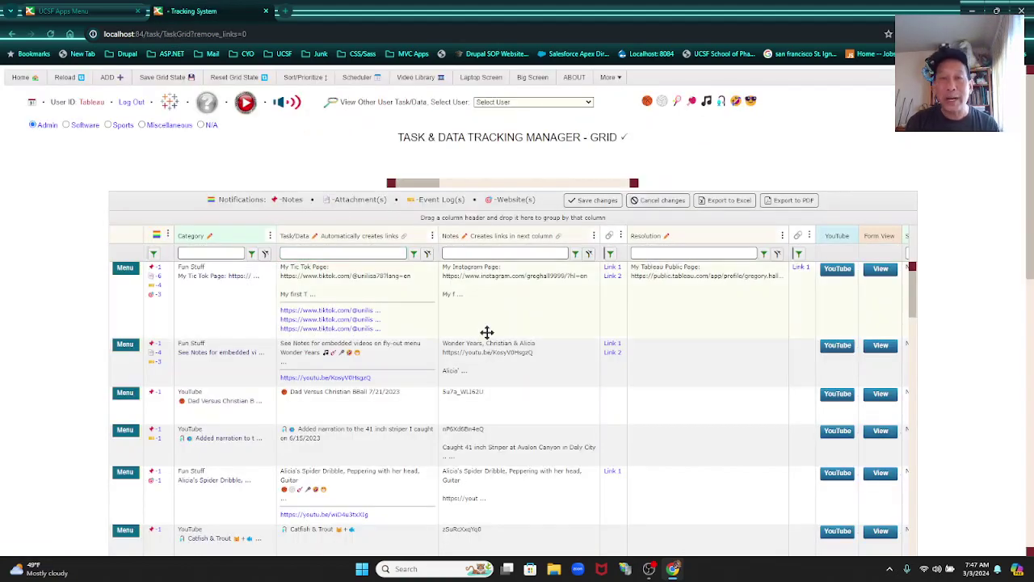
Step: Show the list of users whose task data can be viewed, close it without choosing anyone, and return to the home menu
click(520, 104)
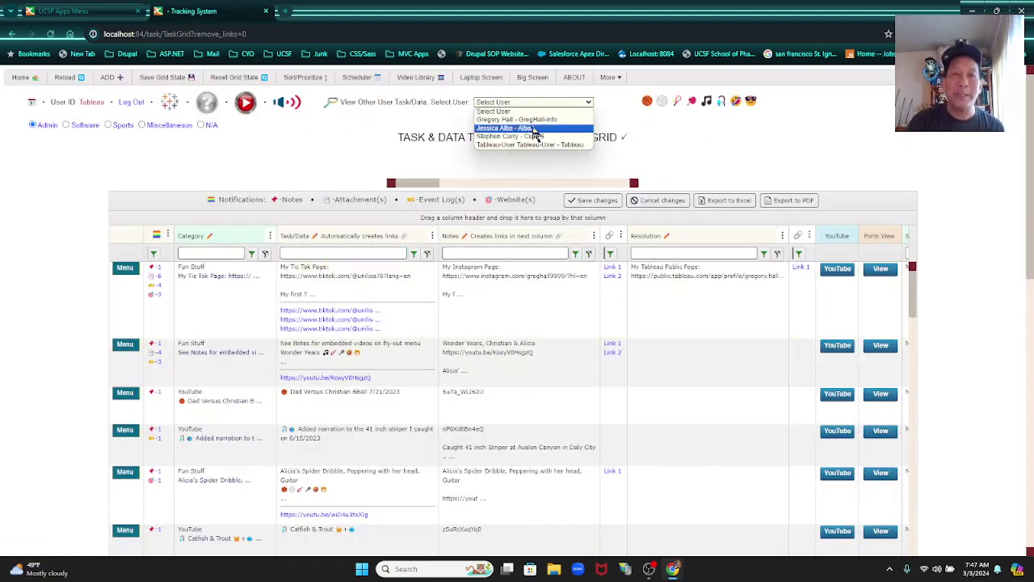
click(315, 144)
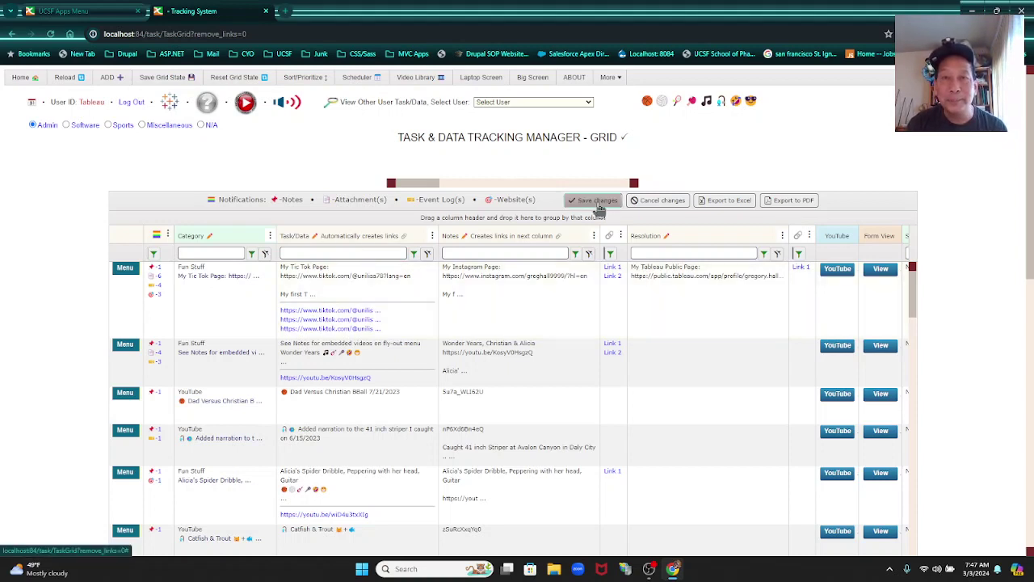
click(22, 81)
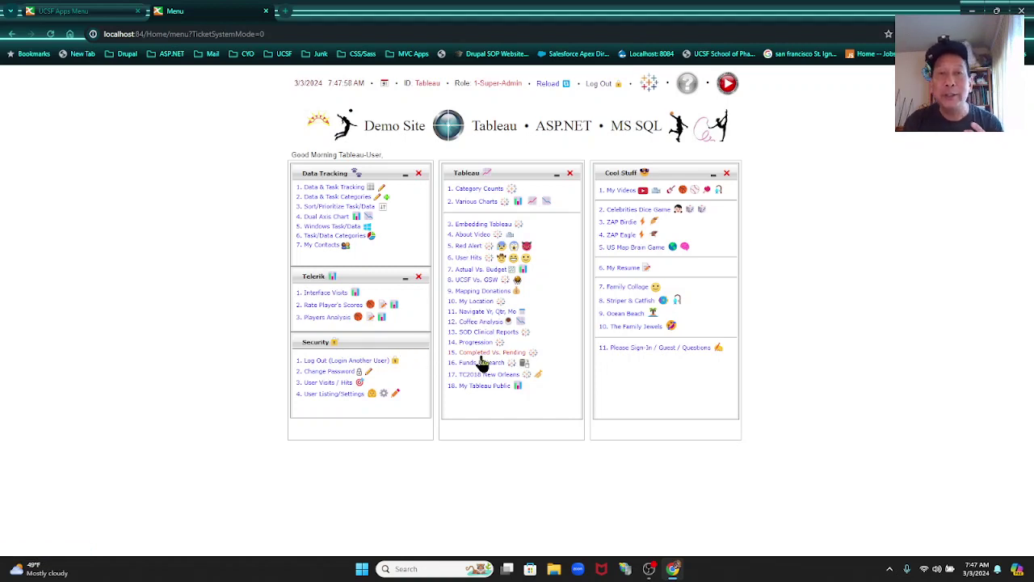
Step: Open the Category Counts dashboard and select the Cardiovascular, Infectious Diseases, Oncology, Endocrine and Gastrointestinal bars together
click(477, 193)
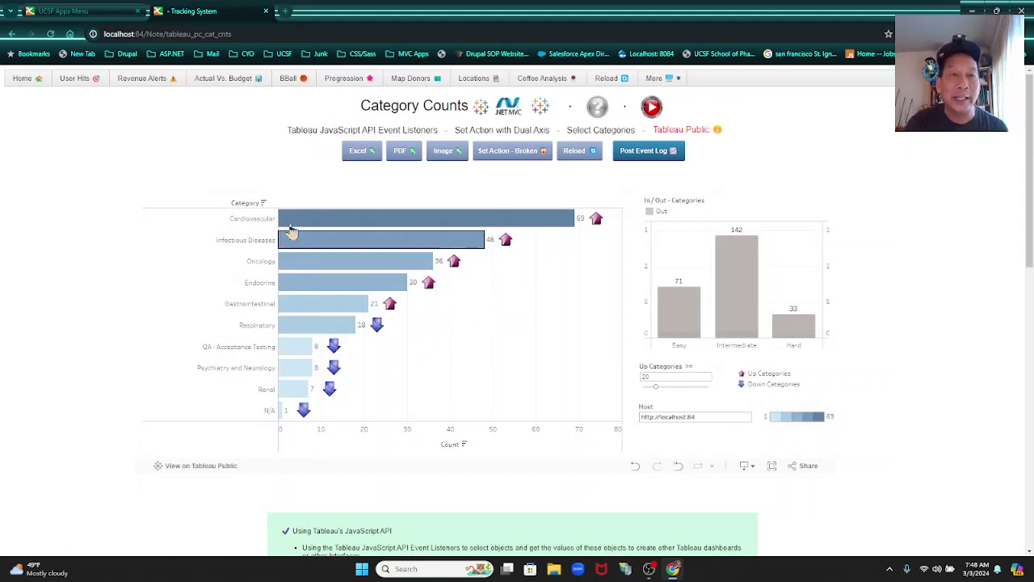
drag(309, 257, 340, 309)
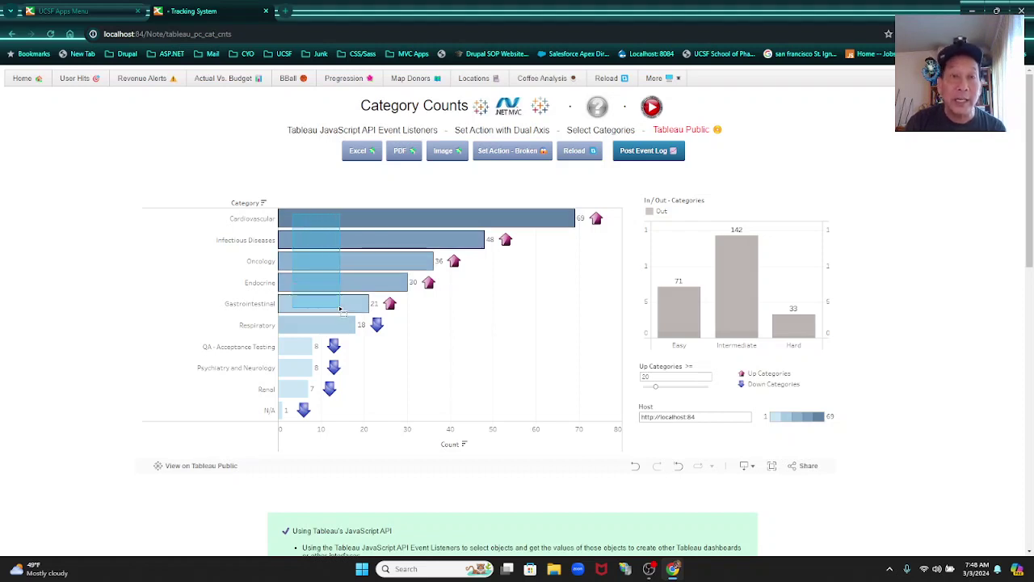
drag(340, 310, 341, 311)
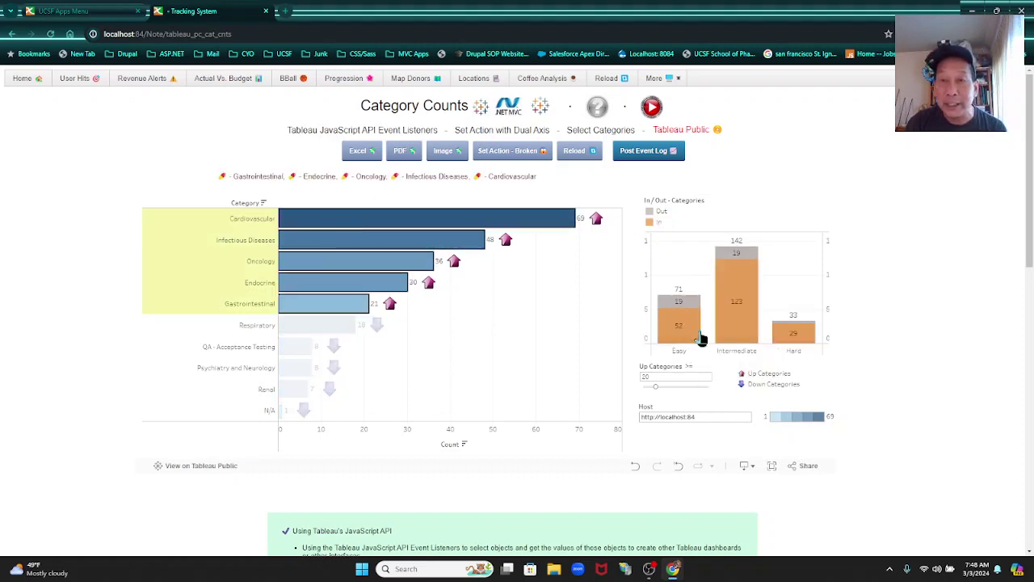
Step: Post the selection to the event log, select Cardiovascular and Infectious Diseases in its treemap, and close it to return to the home menu
click(642, 152)
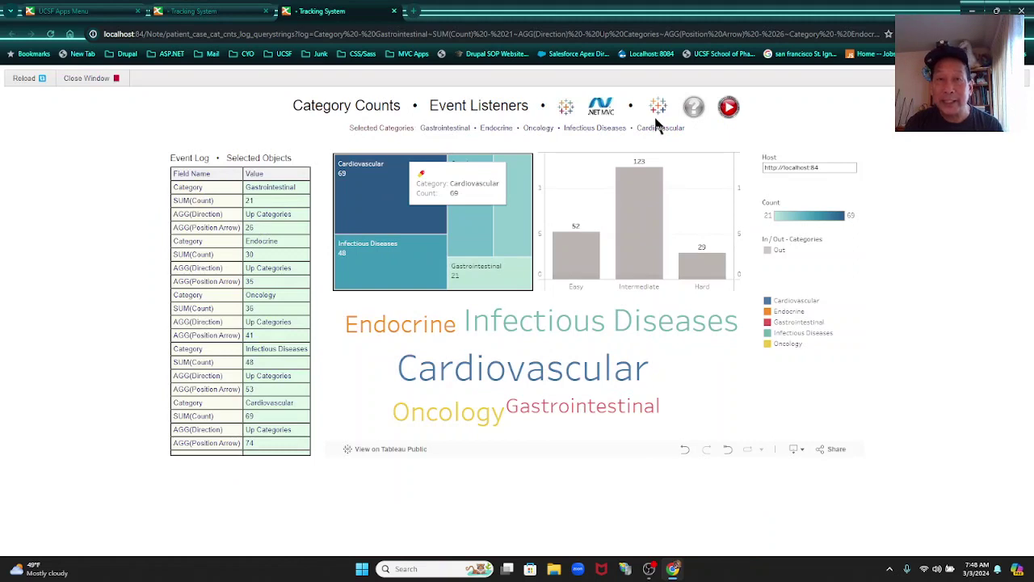
drag(375, 252, 399, 261)
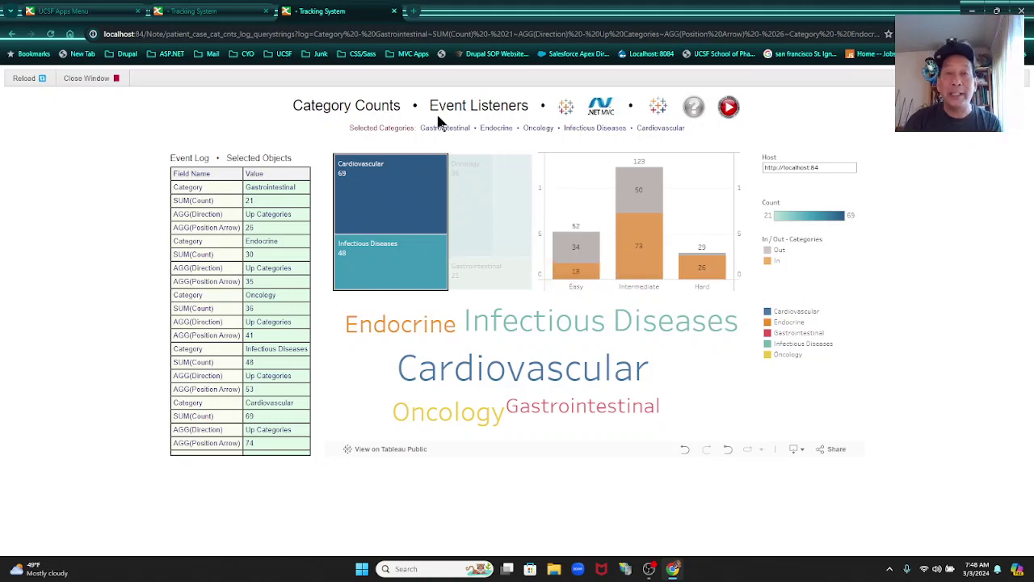
click(103, 81)
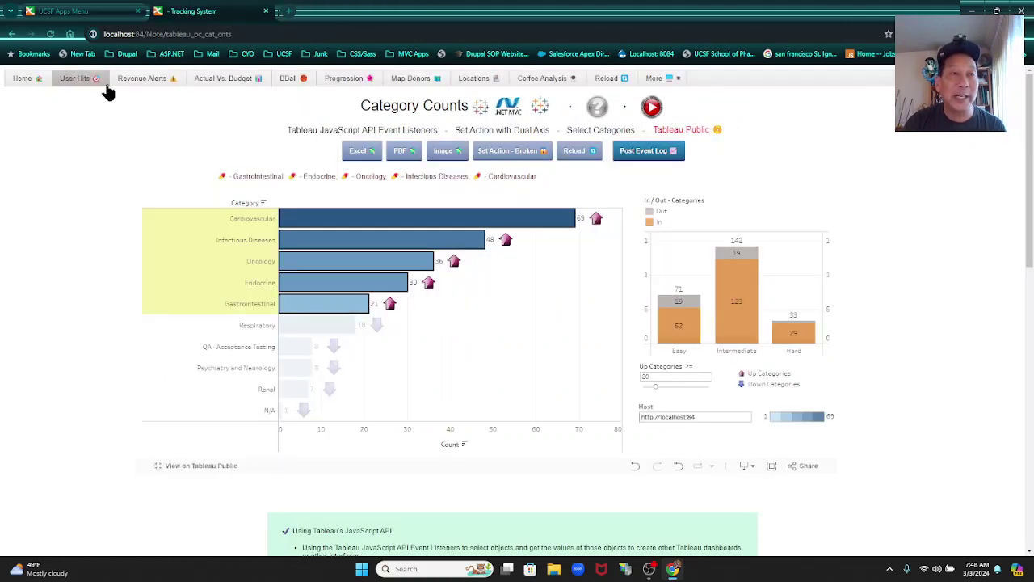
click(20, 80)
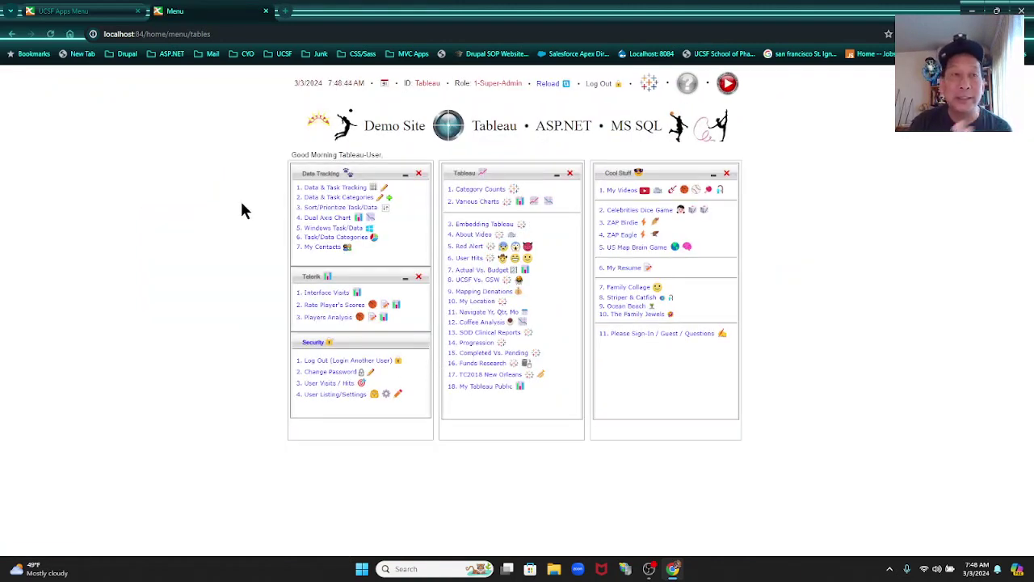
Step: Launch the Staging - Acceptance Testing site from the demo applications page and log in with the saved credentials
click(95, 12)
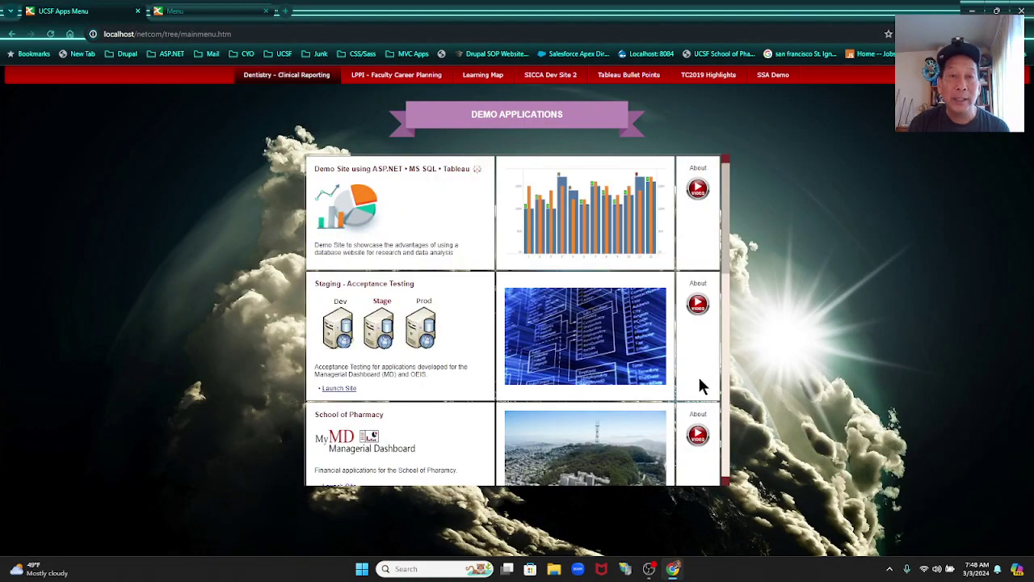
click(552, 329)
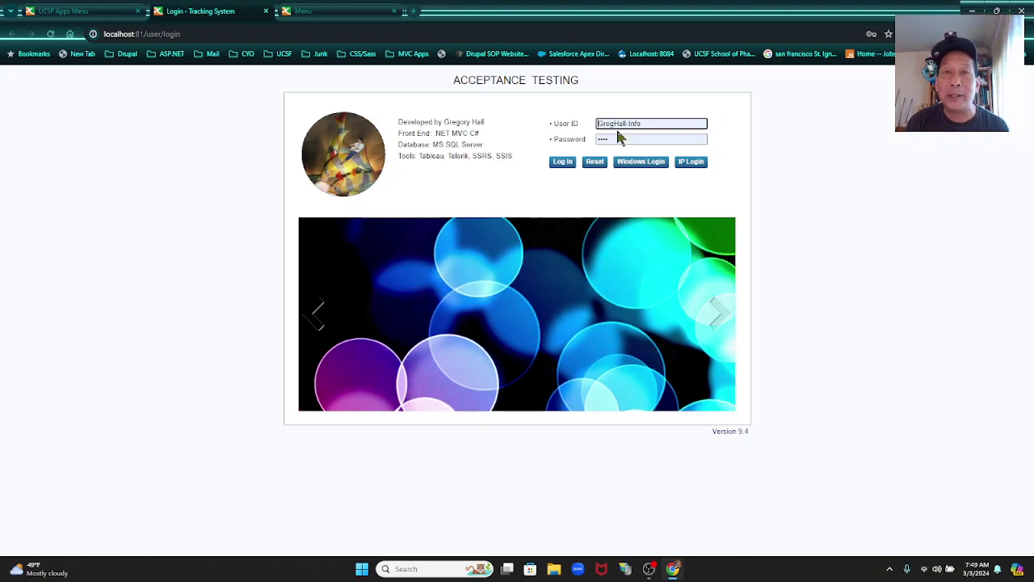
click(564, 165)
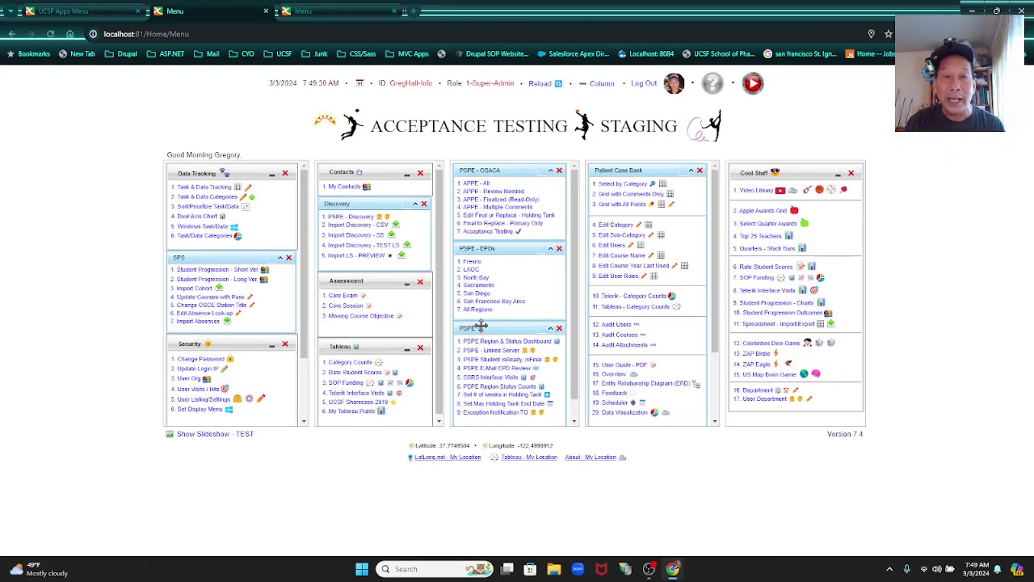
Step: View the PSPE Region & Status Dashboard report maximized, check its export formats, and close both the report and the staging site
click(483, 343)
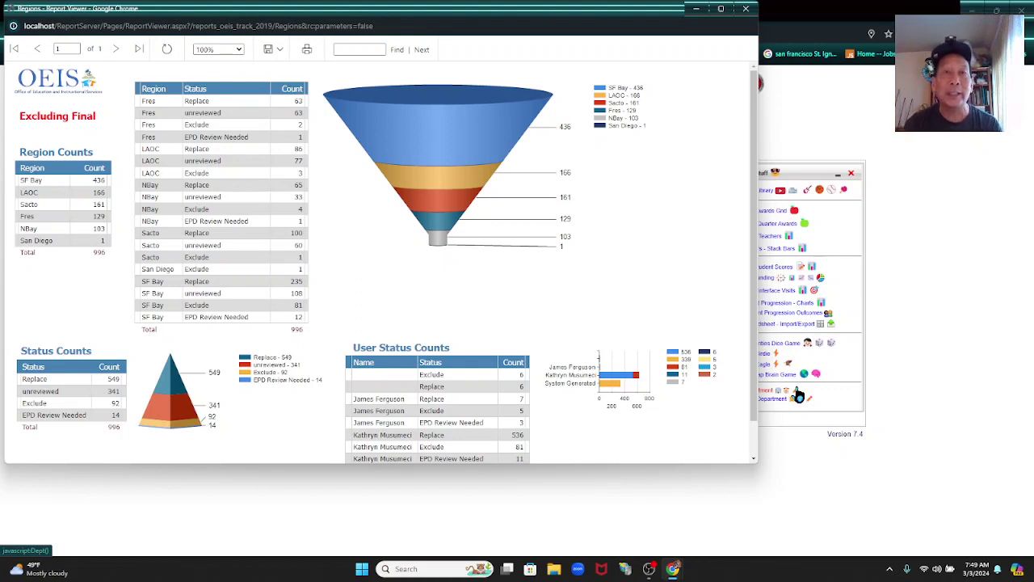
click(280, 51)
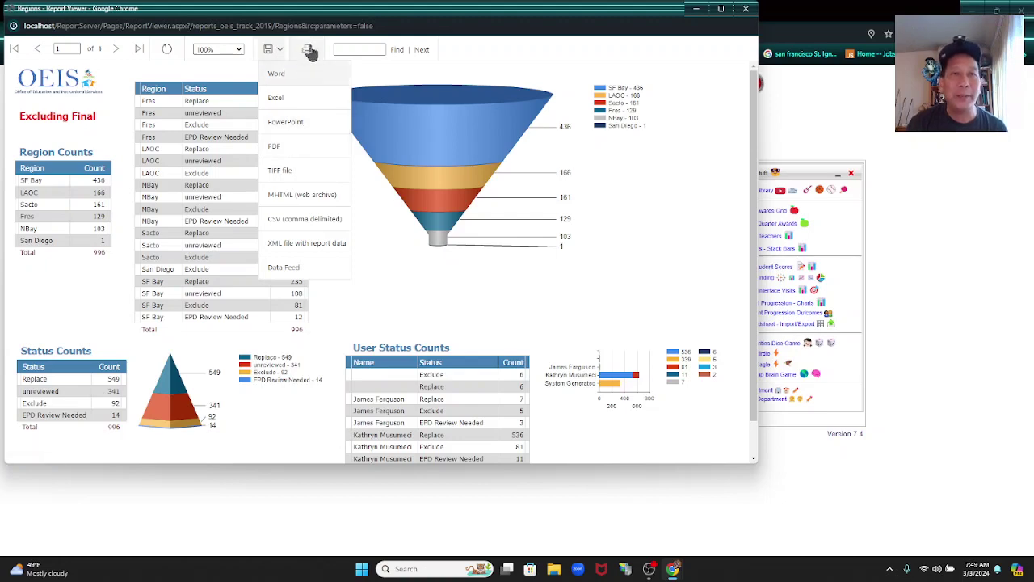
click(721, 10)
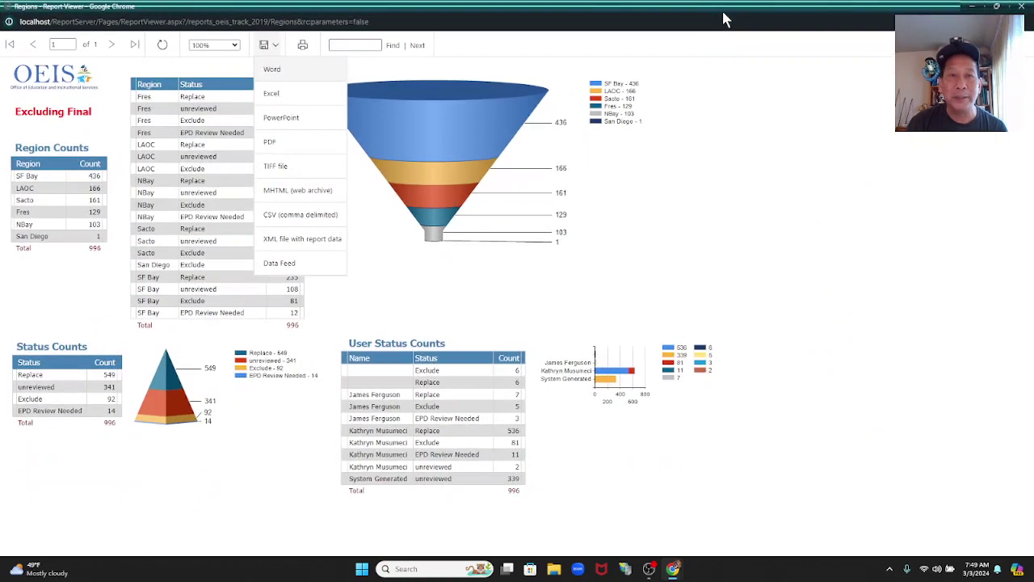
click(909, 237)
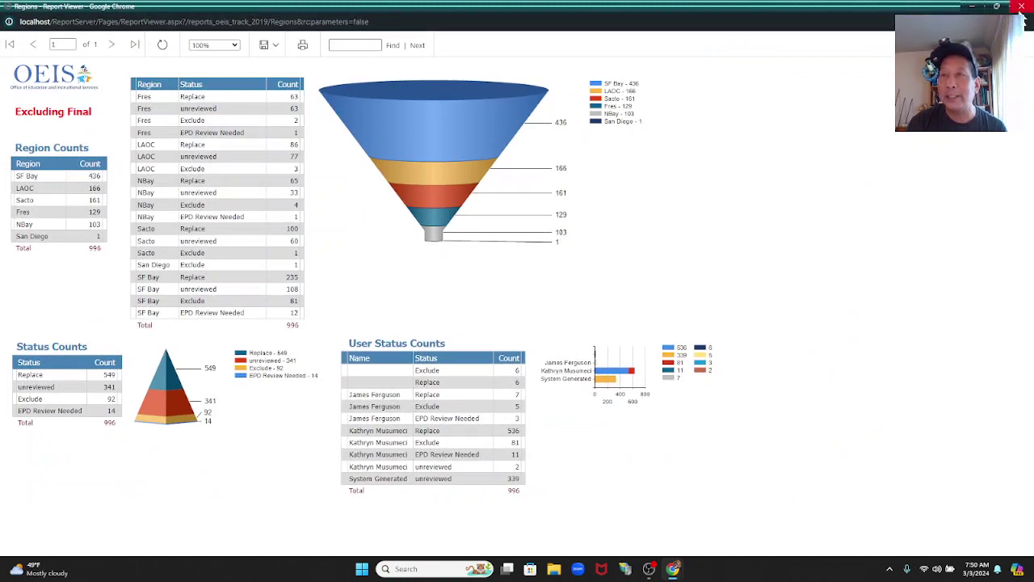
key(alt+Tab)
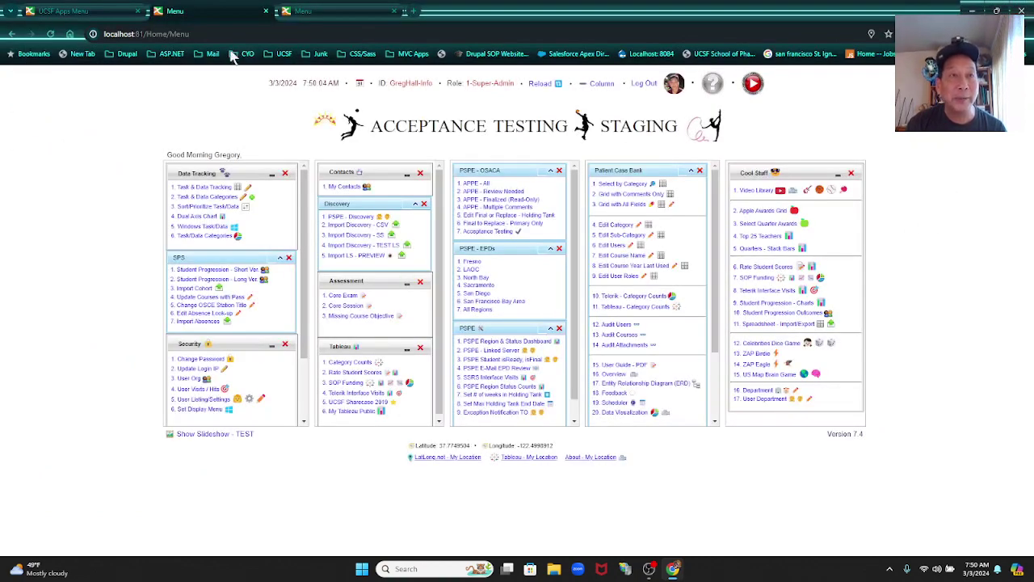
click(265, 12)
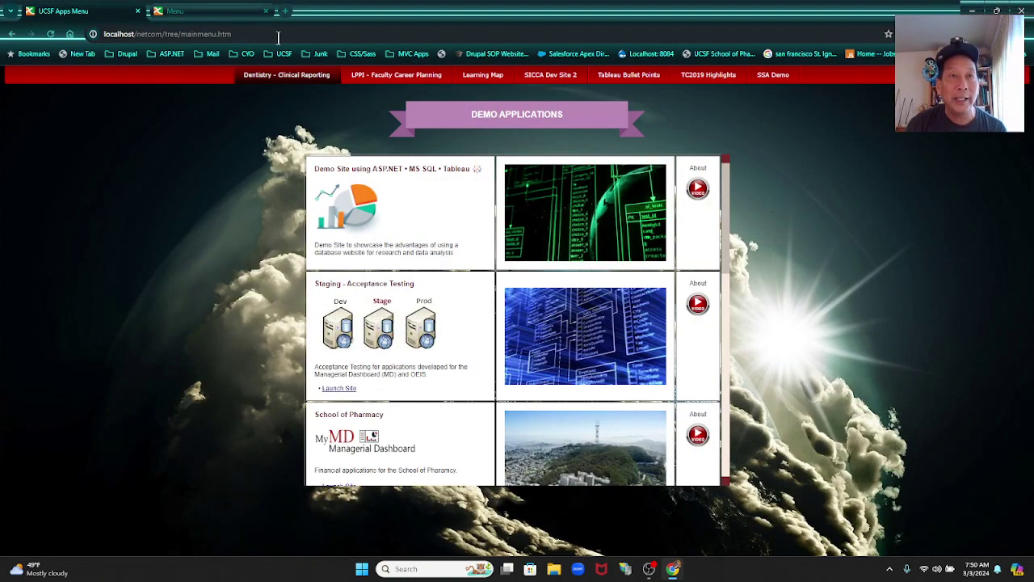
Step: Open My Videos from the demo site's home menu and filter the video library by the Fishing emoji, followed by Music
click(220, 10)
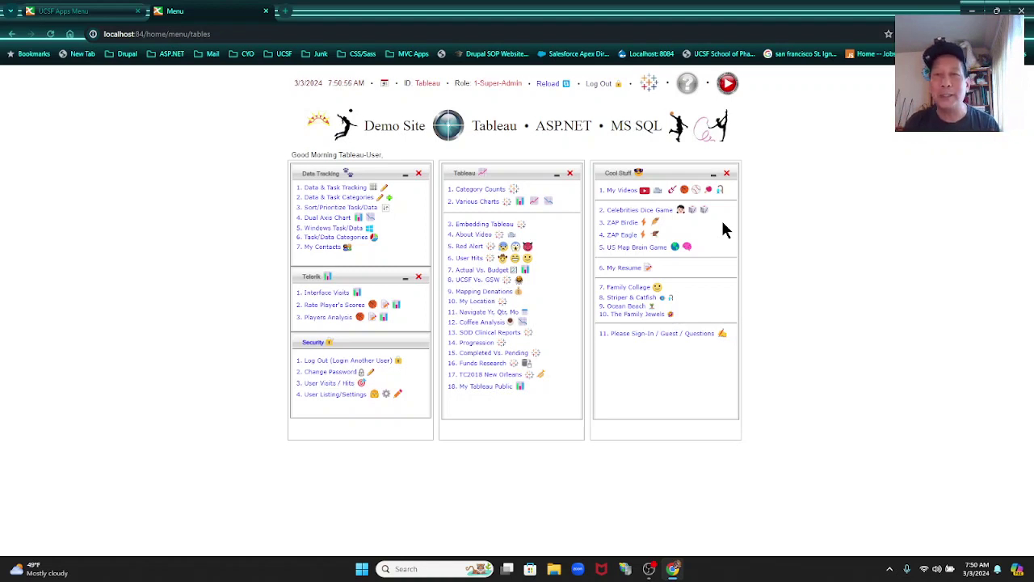
click(624, 194)
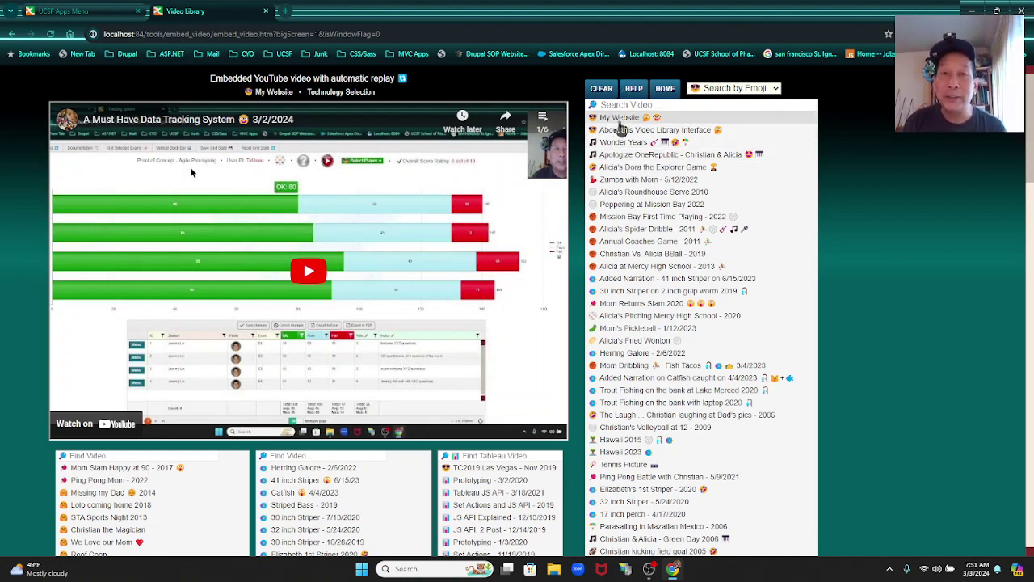
click(742, 89)
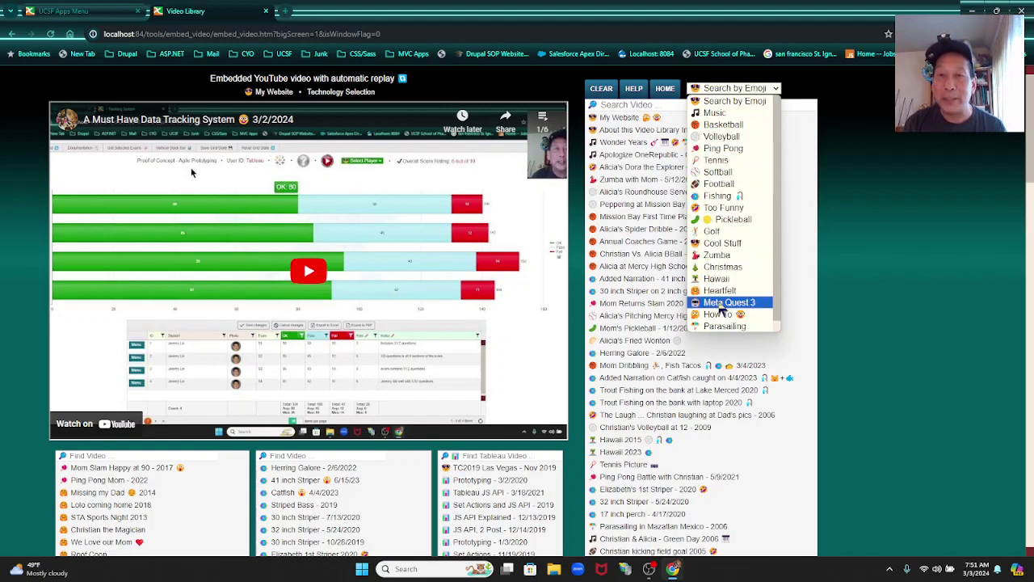
click(722, 195)
click(731, 90)
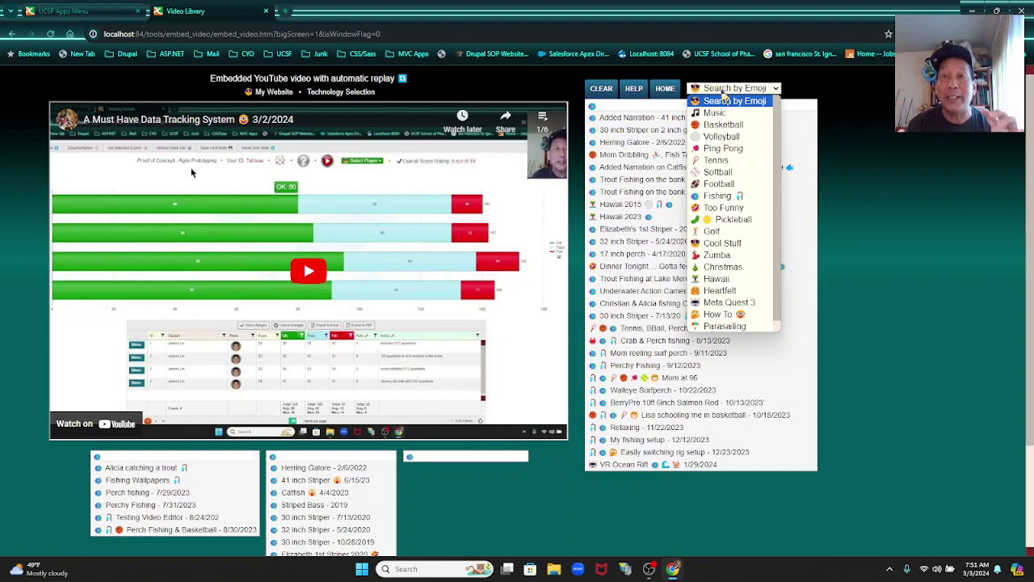
click(715, 113)
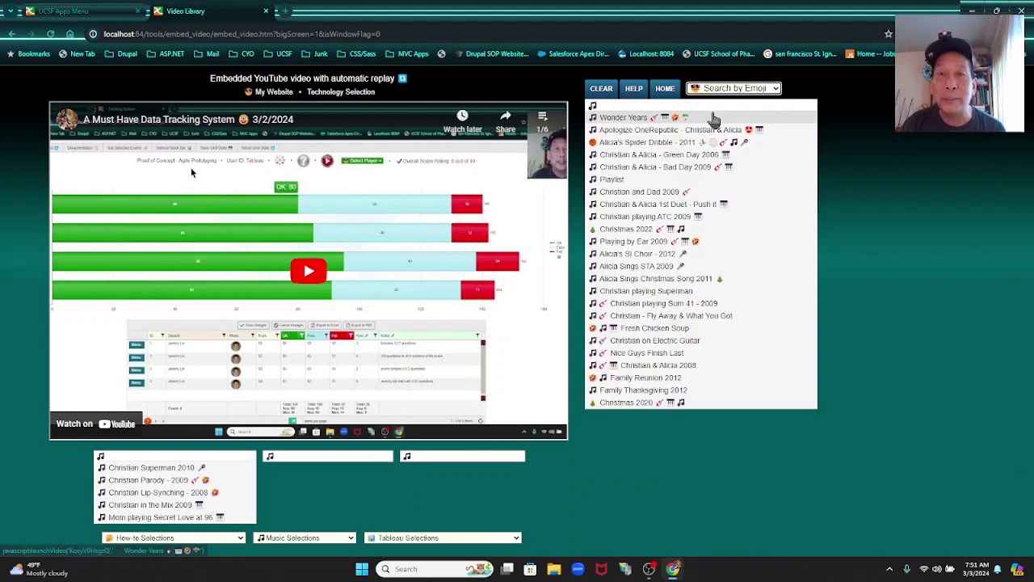
Step: Load the Wonder Years video from the music list, play it in the embedded player, and open it on YouTube
click(635, 122)
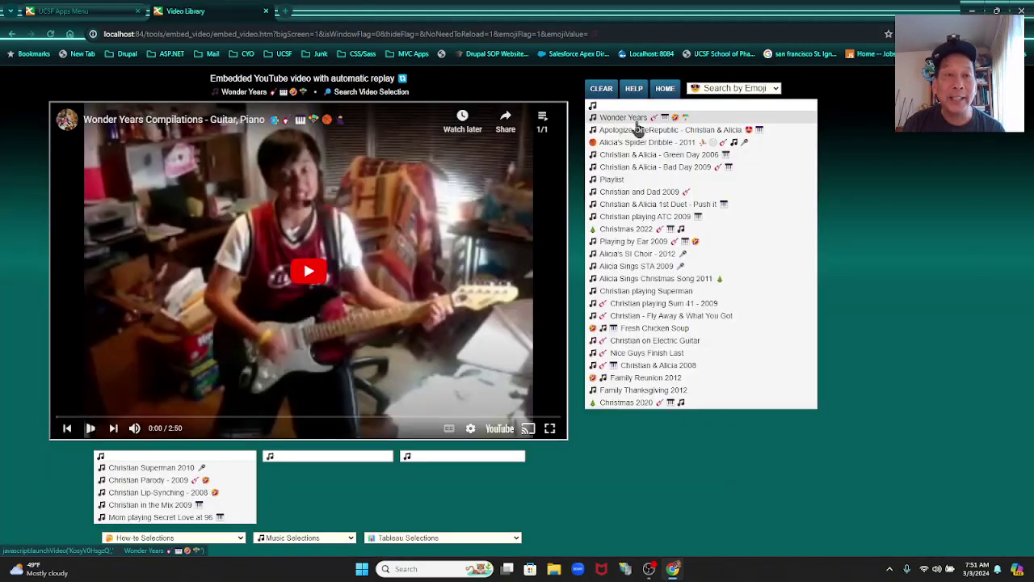
click(314, 260)
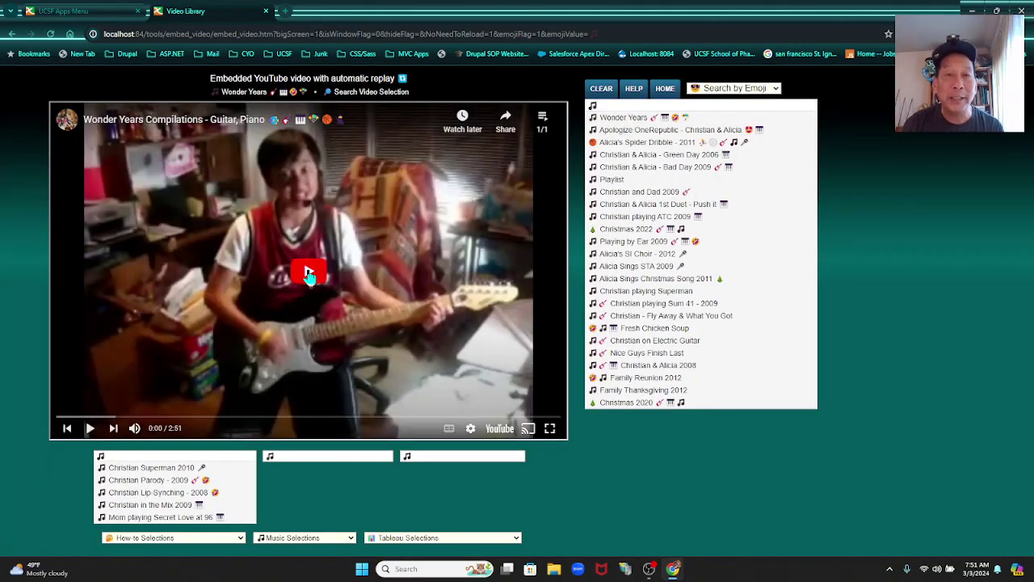
click(496, 429)
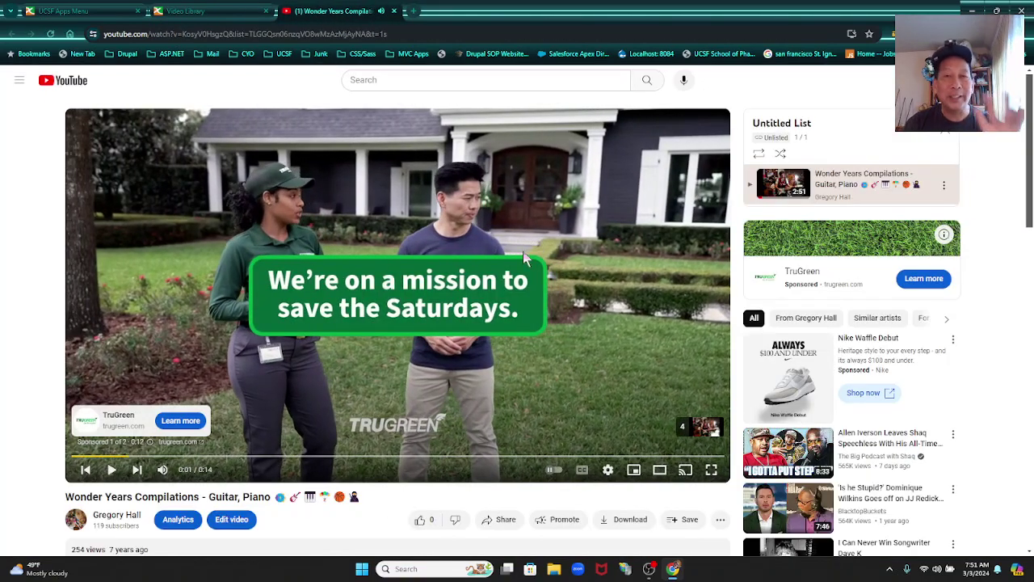
Step: Expand the YouTube video's full description to view its timestamps, close the YouTube page, and return from the video library to the home menu
scroll(407, 329, down, 2)
scroll(410, 336, down, 2)
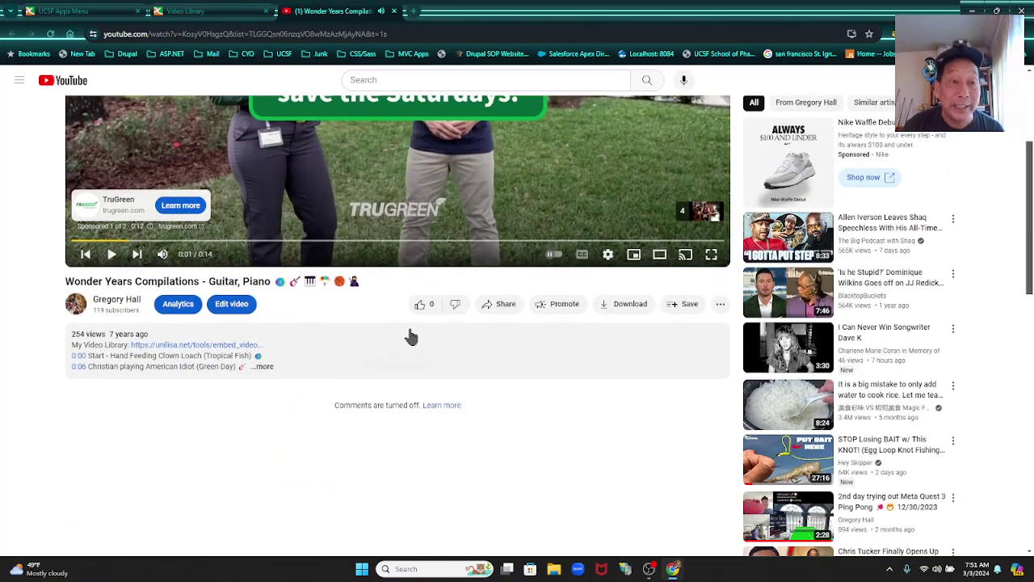
click(262, 368)
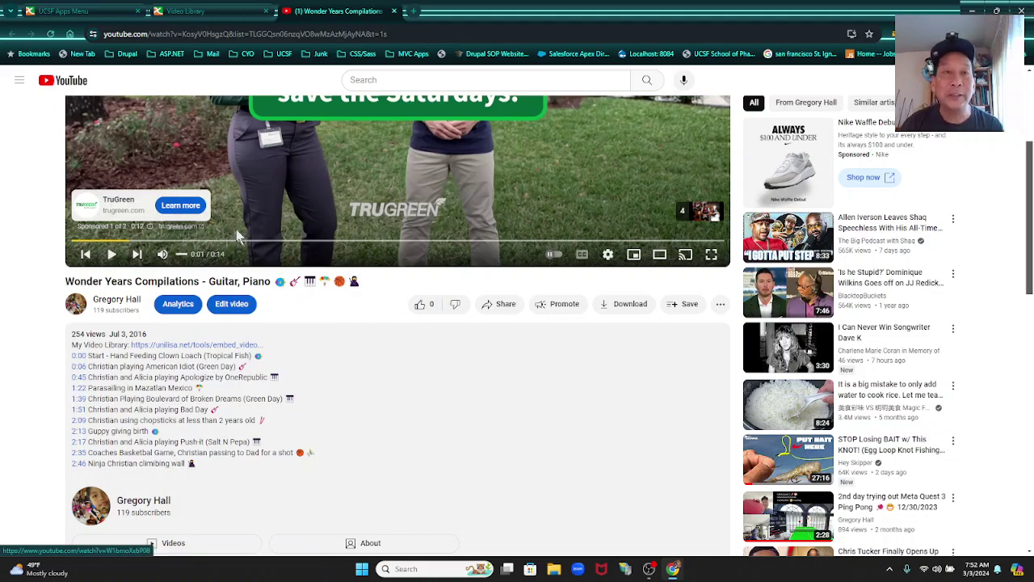
click(394, 11)
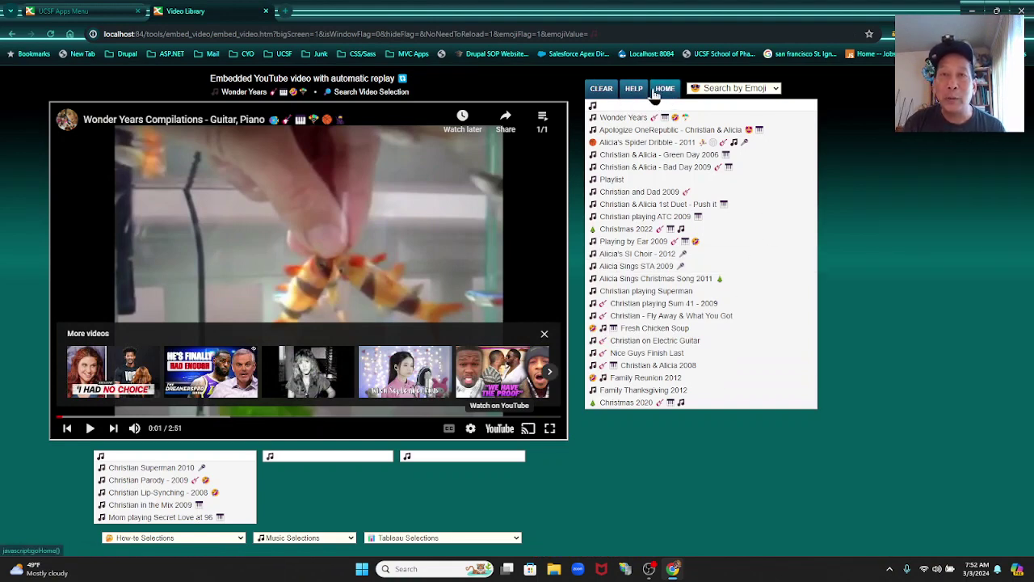
click(665, 89)
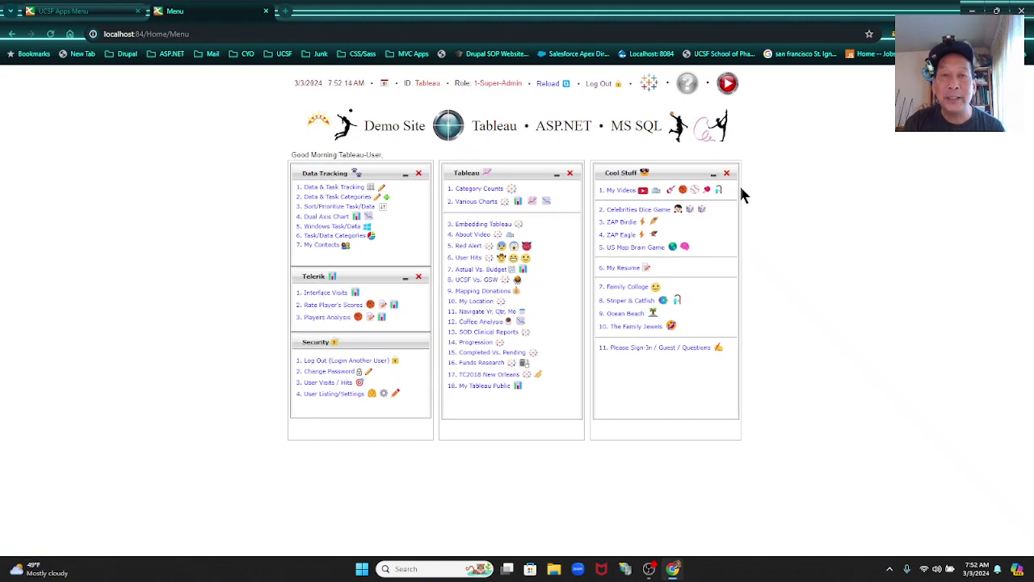